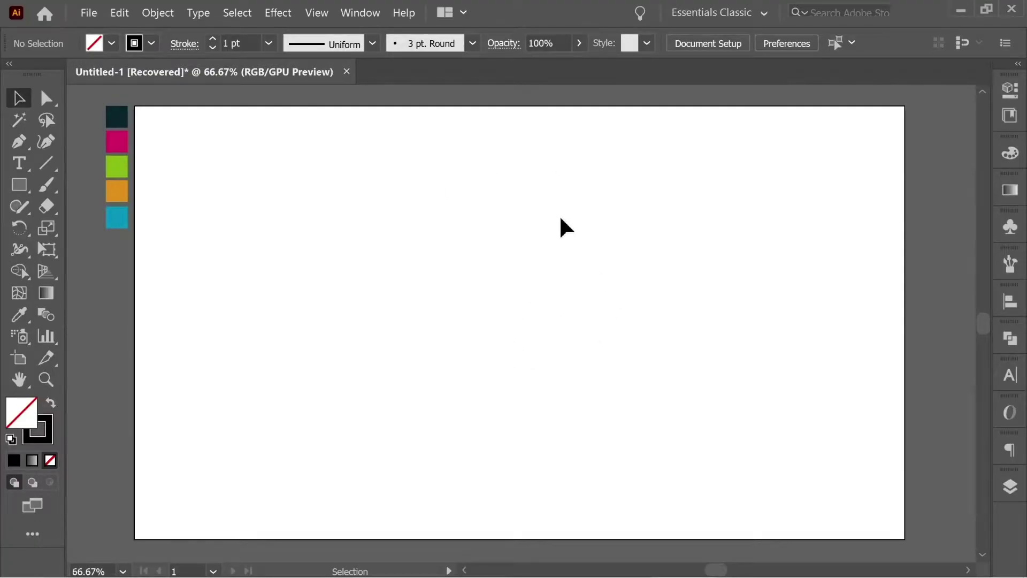
pyautogui.moveTo(116, 140); pyautogui.dragTo(144, 245)
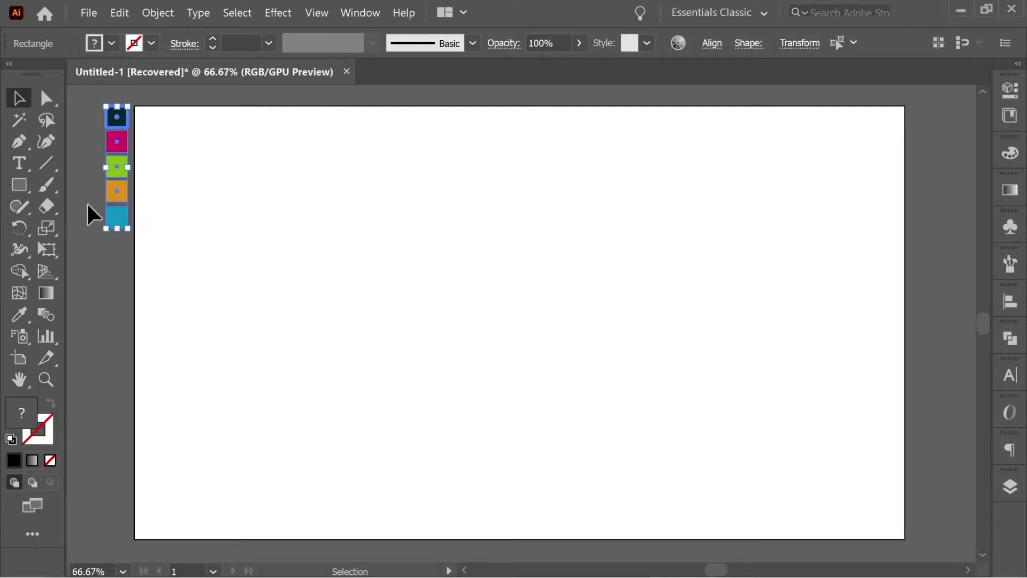
pyautogui.click(150, 225)
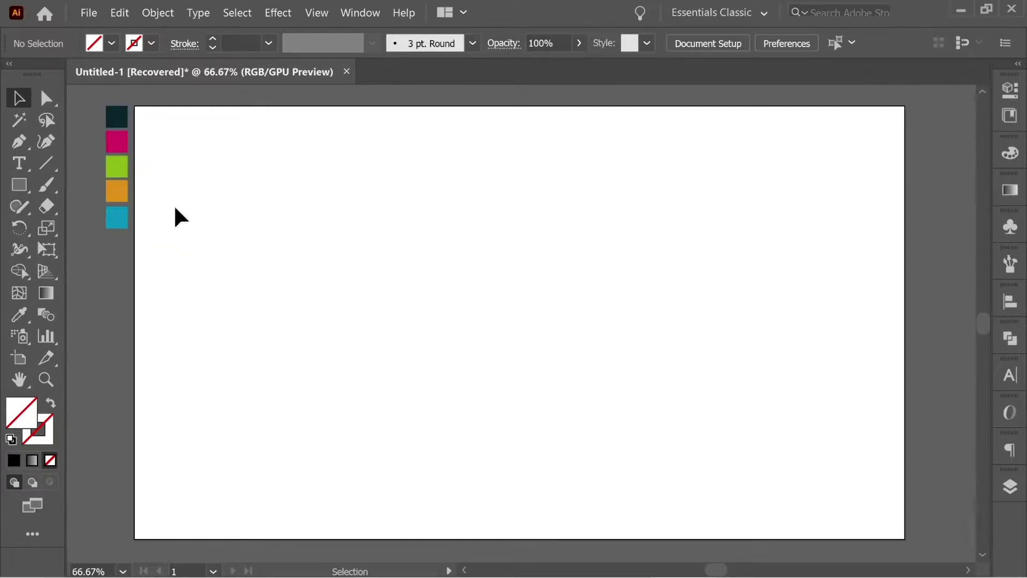
# Create a 635 × 952 px rectangle on the artboard.
pyautogui.click(16, 185)
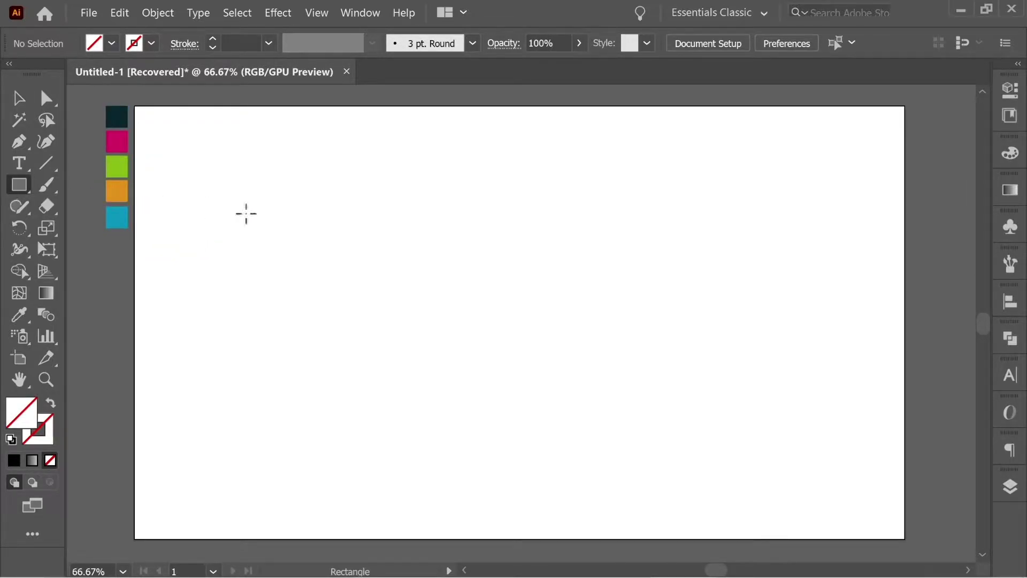
pyautogui.click(472, 249)
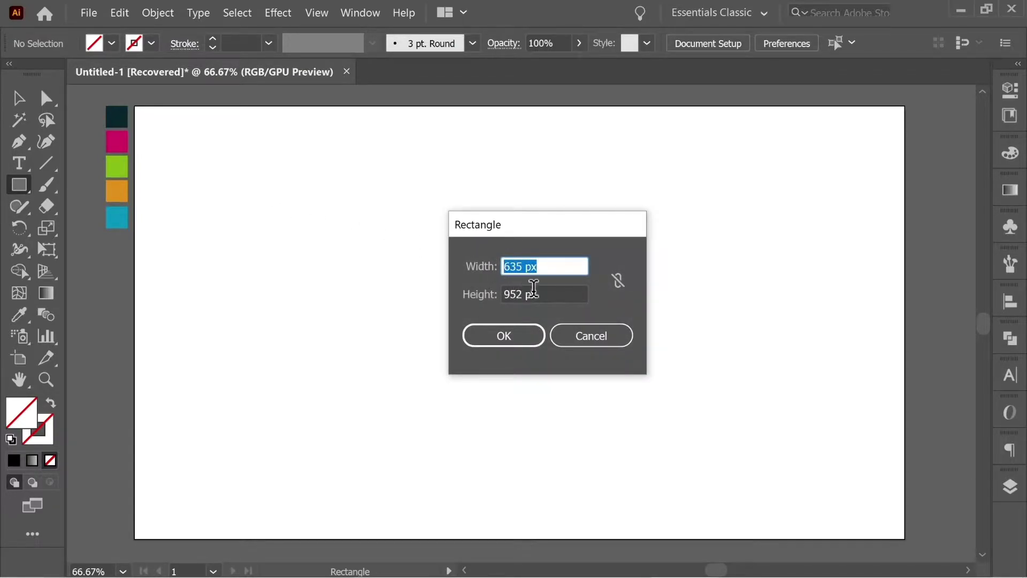
pyautogui.click(512, 335)
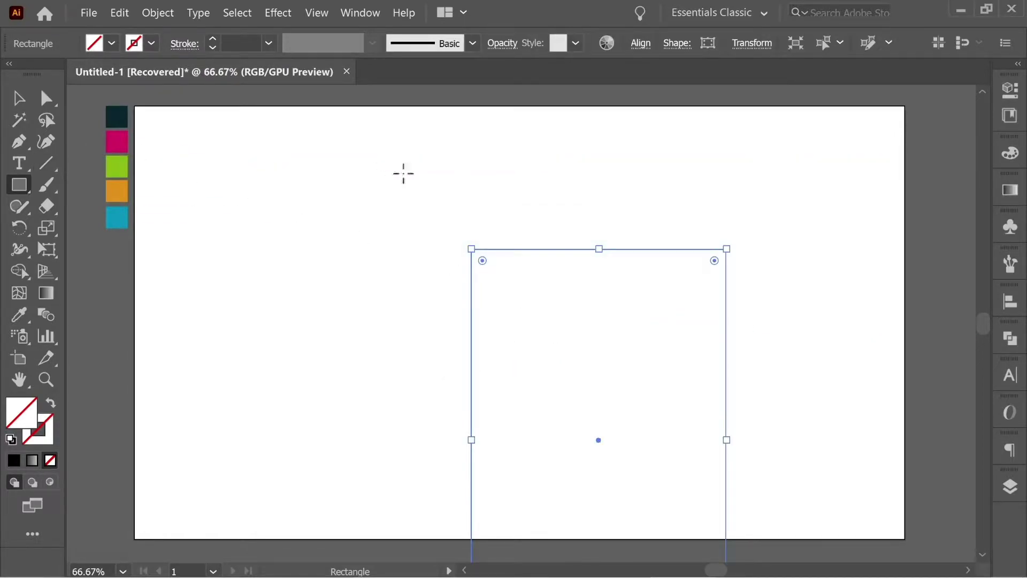
# Center the large rectangle horizontally and vertically on the artboard.
pyautogui.click(641, 47)
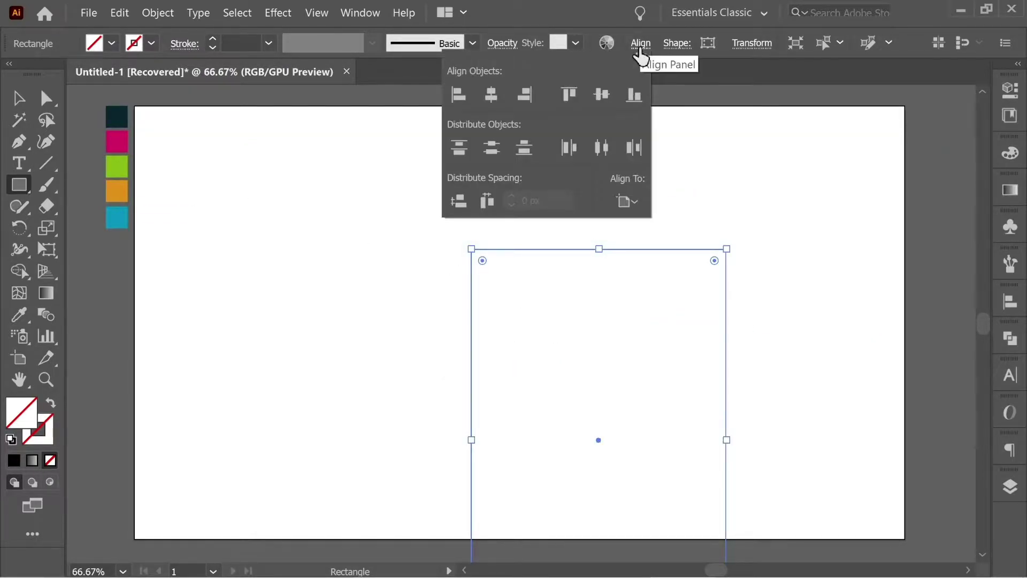
pyautogui.click(491, 94)
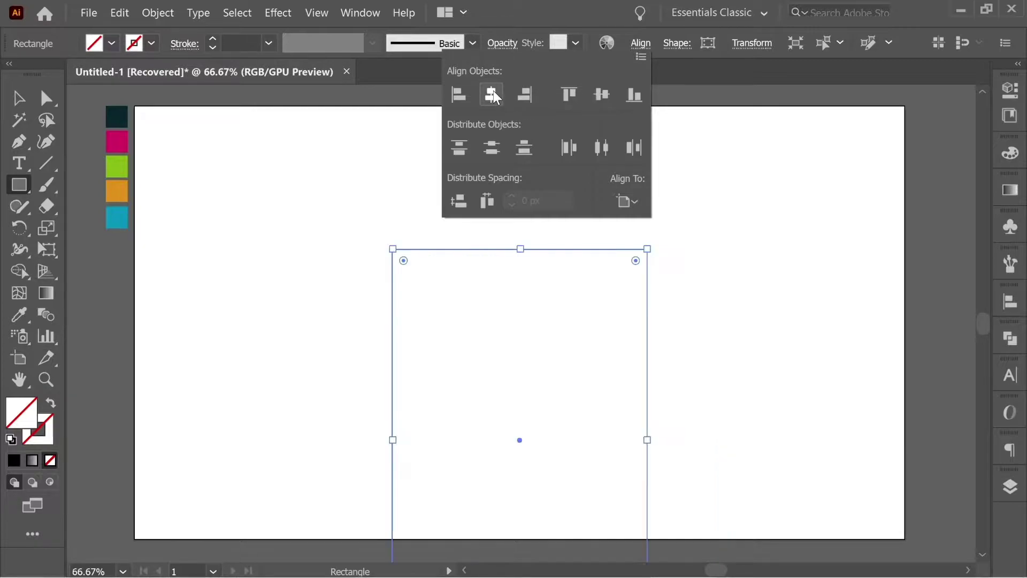
pyautogui.click(601, 95)
pyautogui.click(16, 94)
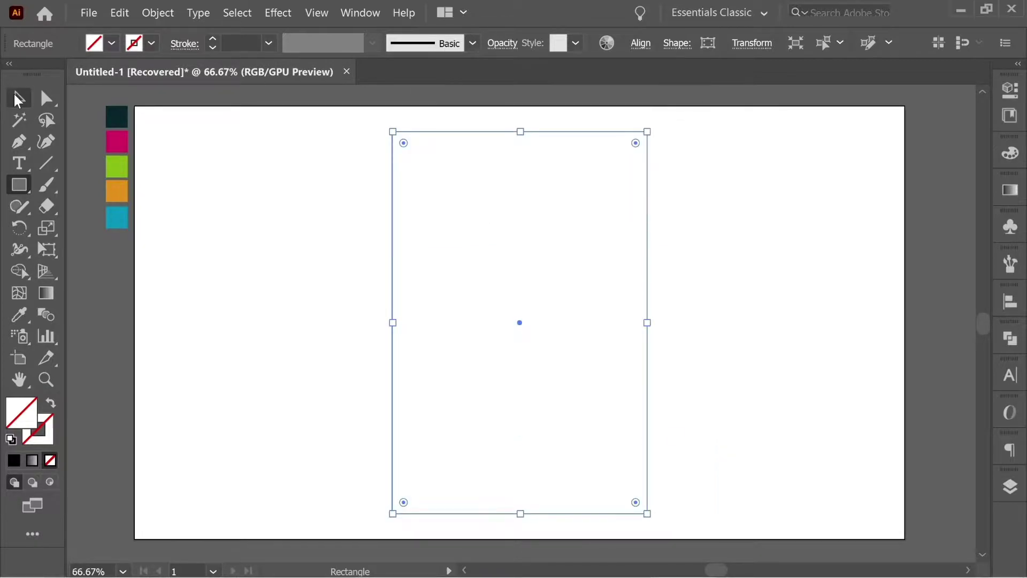
pyautogui.click(21, 102)
pyautogui.click(773, 291)
# Give the large rectangle a black stroke and deselect it.
pyautogui.click(412, 247)
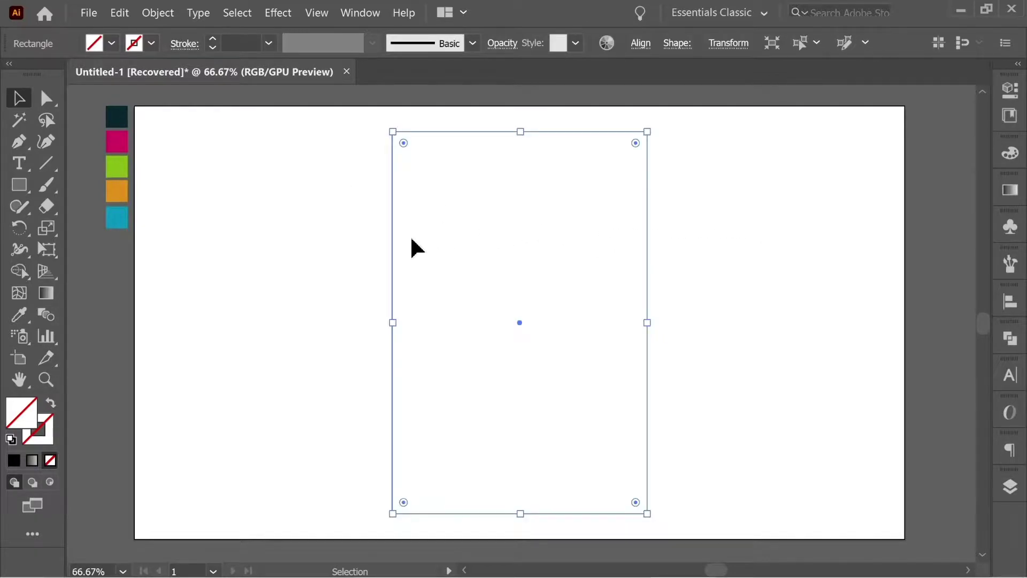
pyautogui.click(138, 45)
pyautogui.click(50, 73)
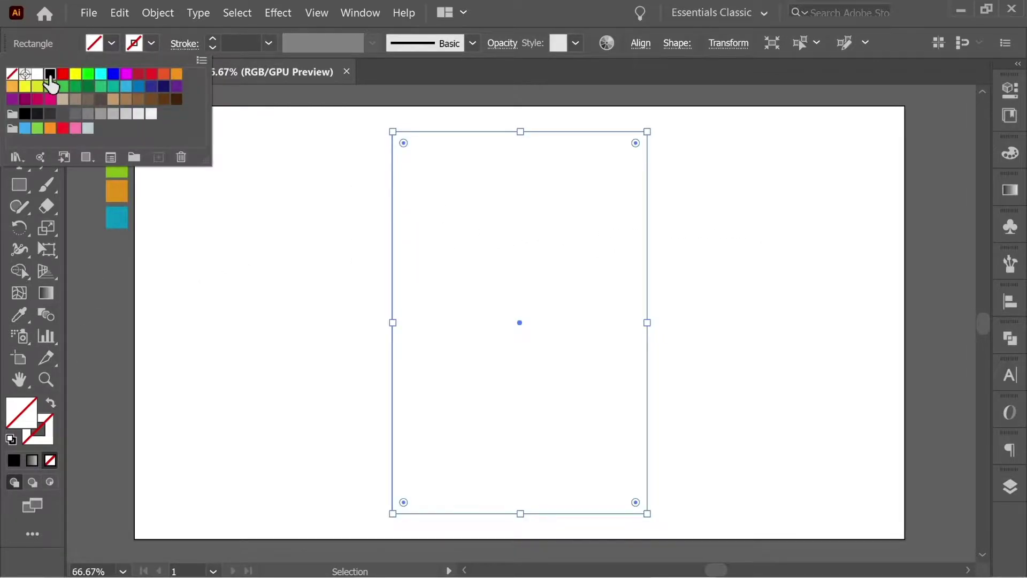
pyautogui.click(289, 214)
pyautogui.click(303, 213)
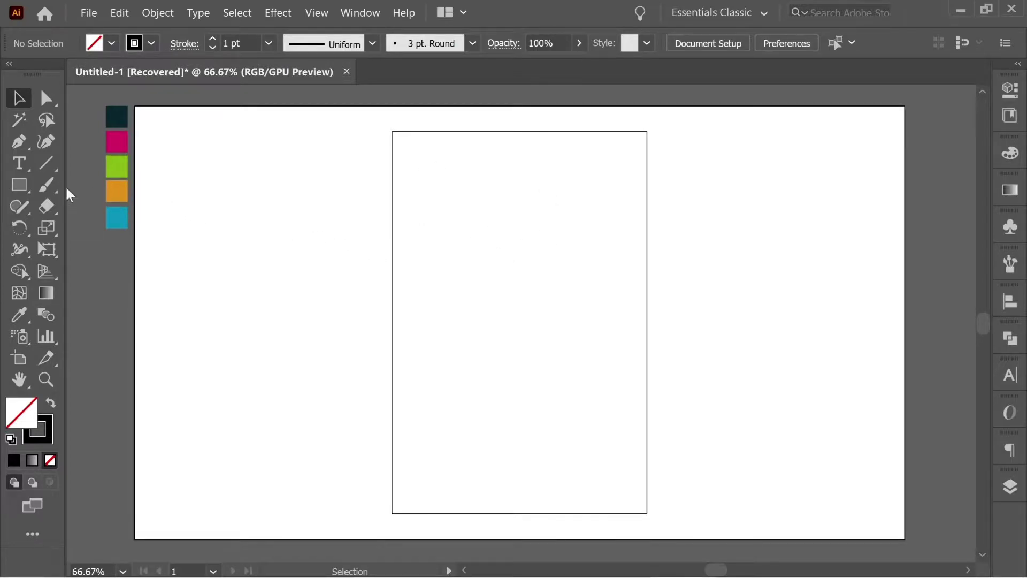
# Create a 400 × 95 px rectangle and move it inside the large rectangle, near its middle.
pyautogui.click(20, 184)
pyautogui.click(496, 275)
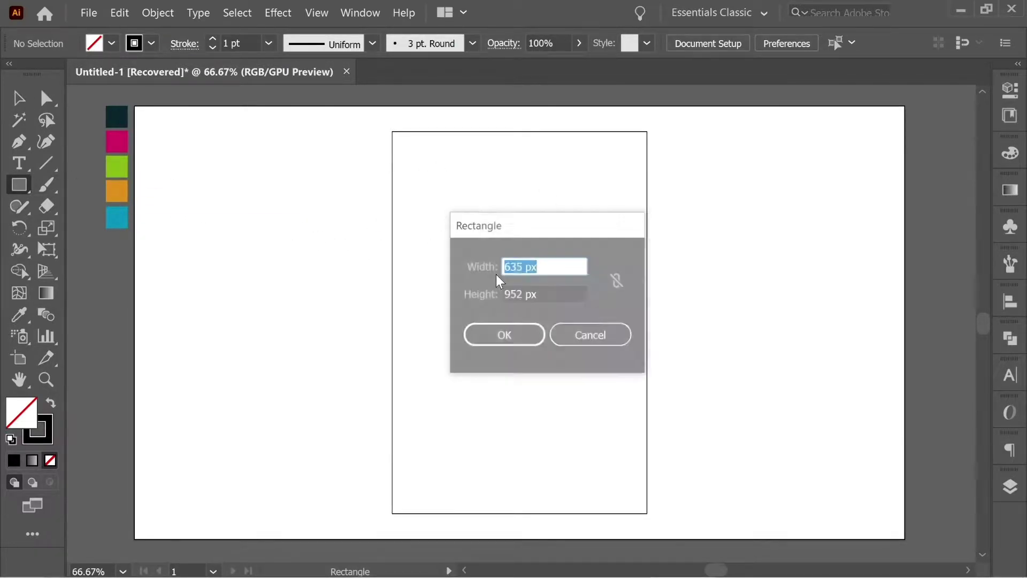
pyautogui.write('400')
pyautogui.press('Tab')
pyautogui.write('95')
pyautogui.click(505, 335)
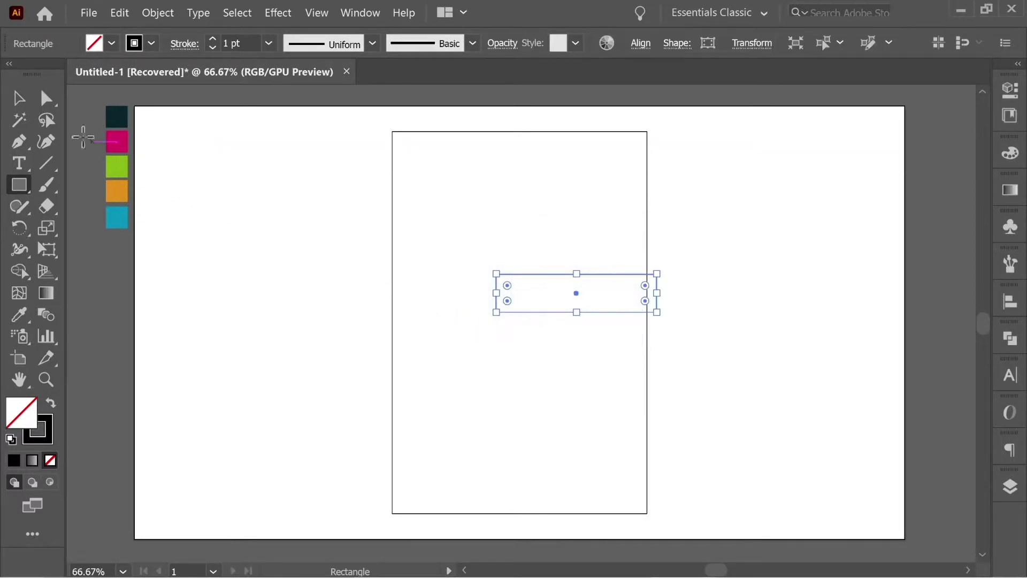
pyautogui.click(21, 101)
pyautogui.moveTo(615, 275); pyautogui.dragTo(546, 300)
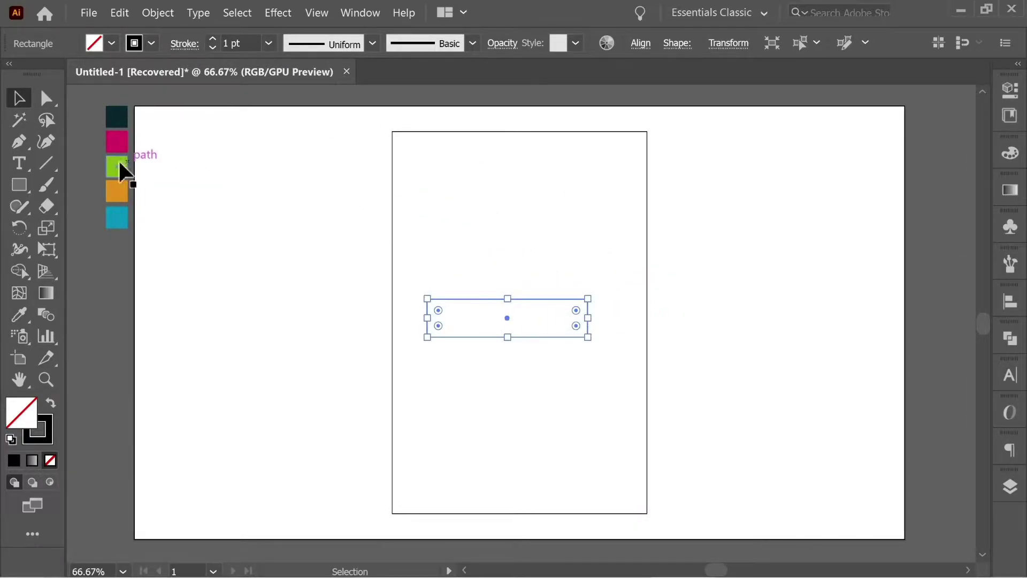
# Create a 400 × 375 px ellipse and move it so its center sits on the midpoint of the horizontal bar's top edge.
pyautogui.click(20, 184)
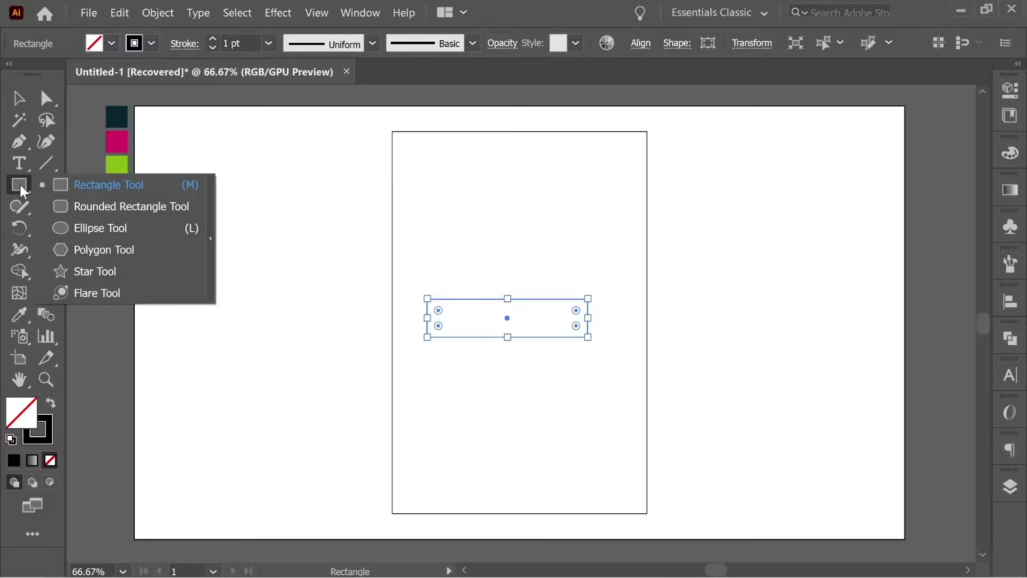
pyautogui.click(120, 235)
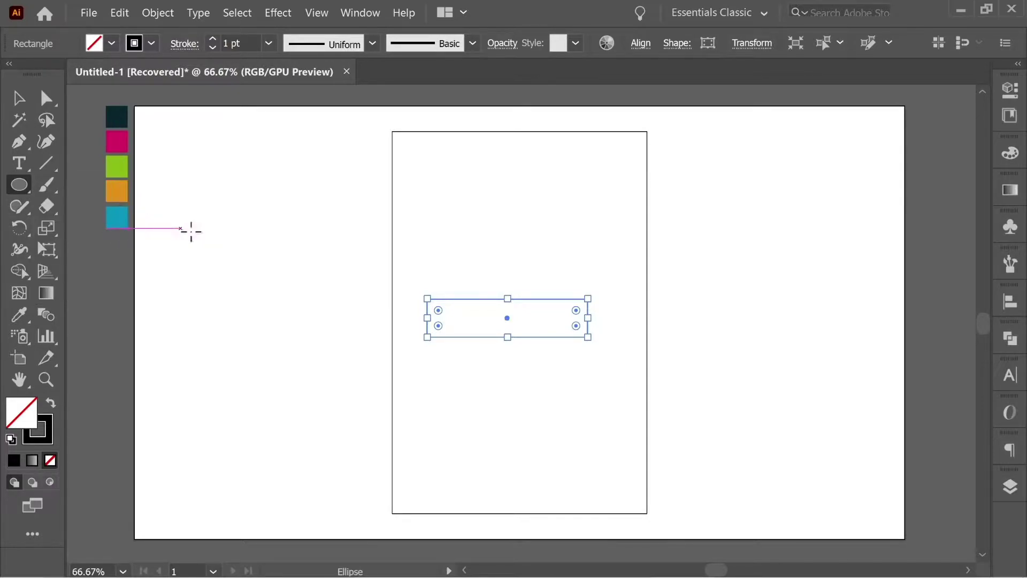
pyautogui.click(525, 246)
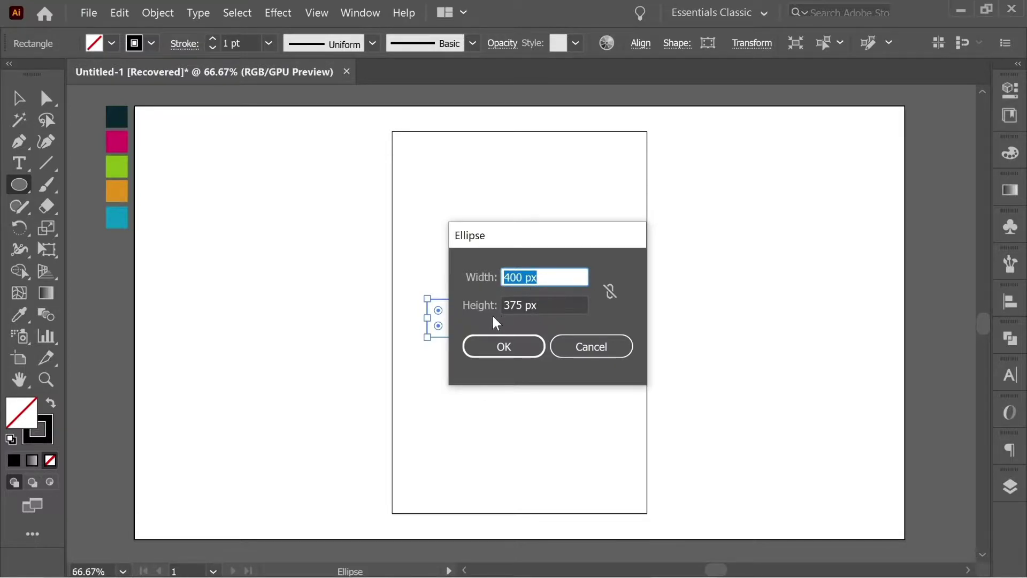
pyautogui.click(504, 347)
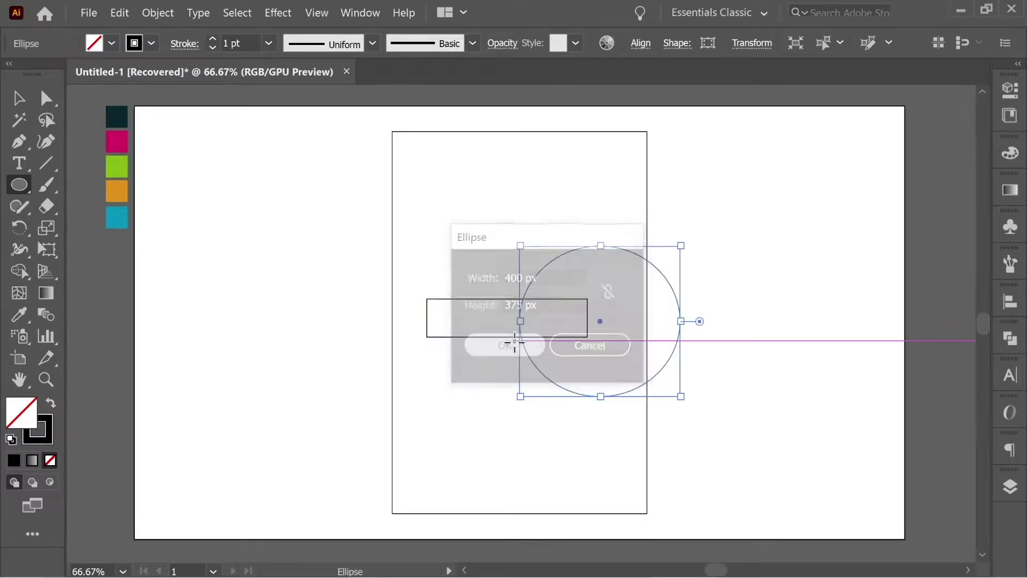
pyautogui.click(19, 102)
pyautogui.moveTo(663, 275); pyautogui.dragTo(572, 257)
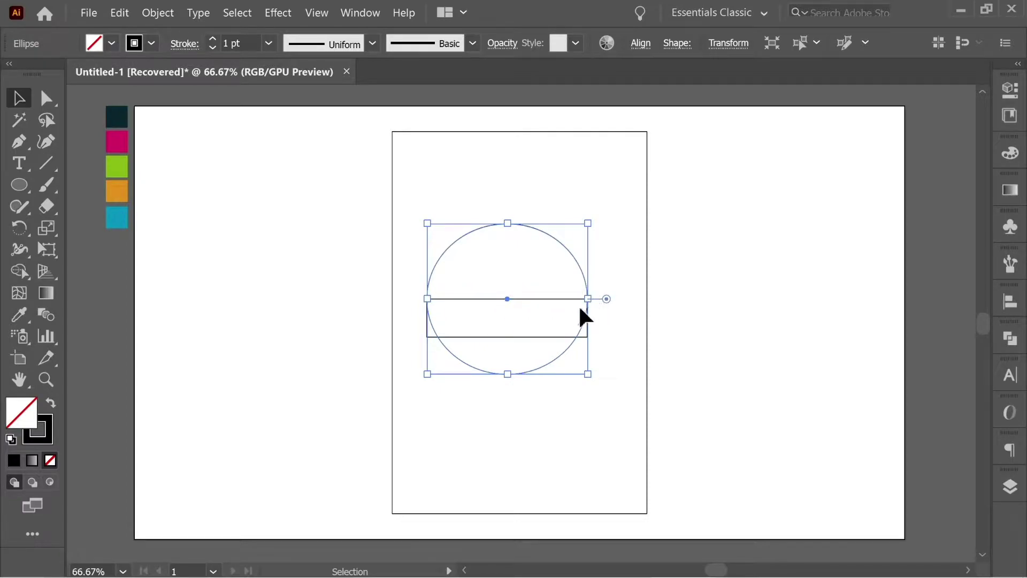
pyautogui.click(570, 317)
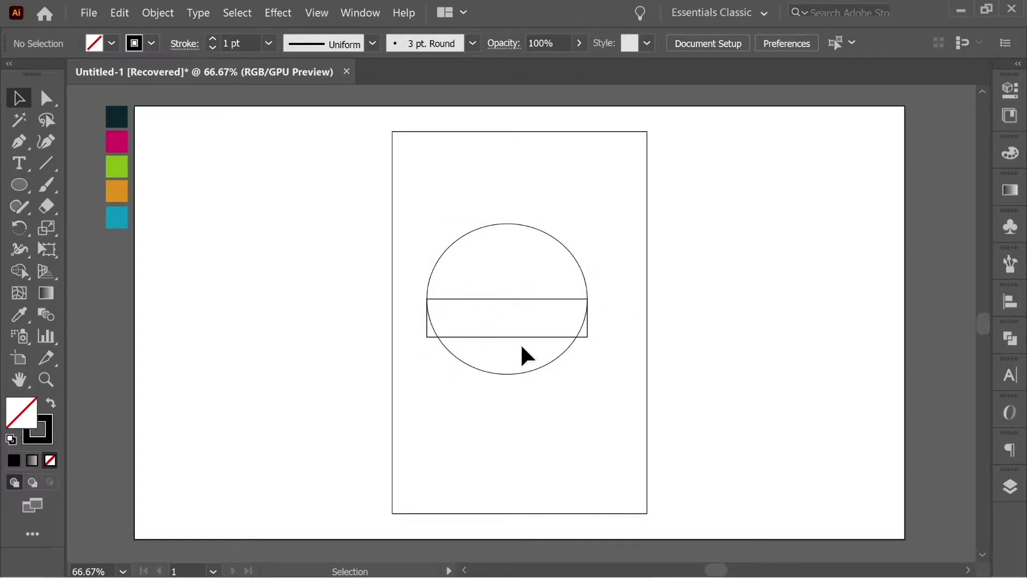
# Create a 95 × 95 px square above the ellipse's left side and fill it with teal green.
pyautogui.click(17, 184)
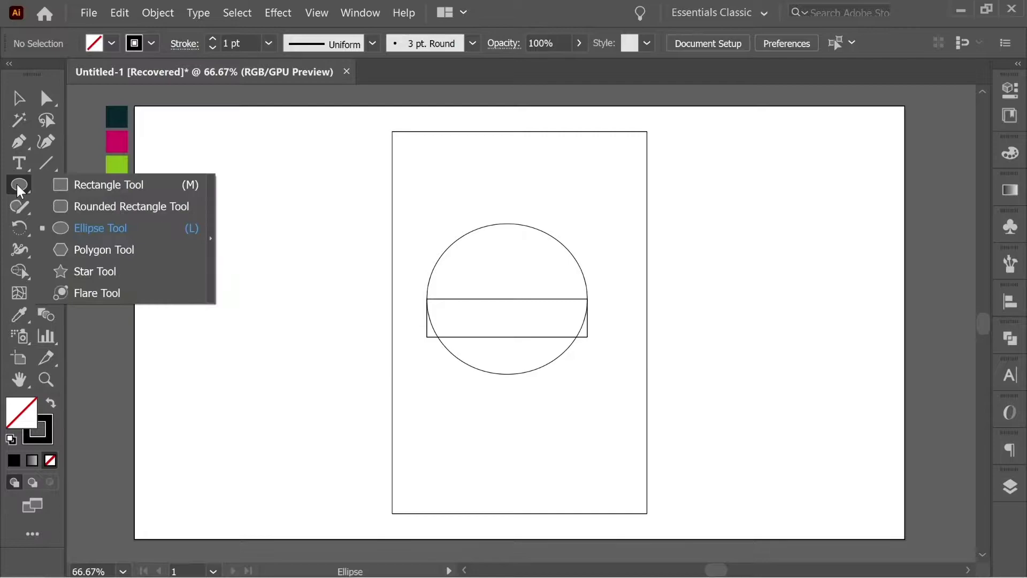
pyautogui.click(105, 187)
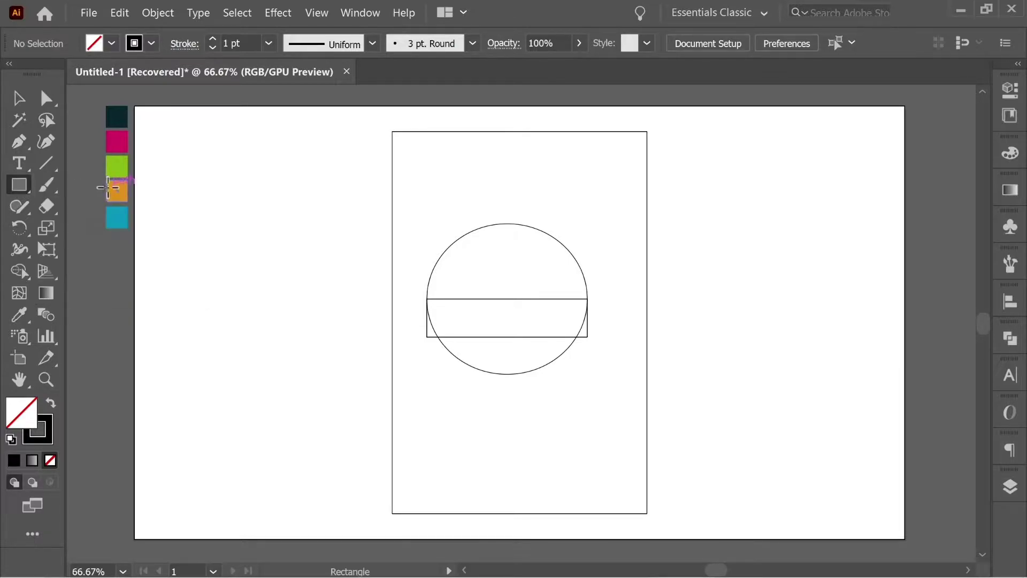
pyautogui.click(417, 194)
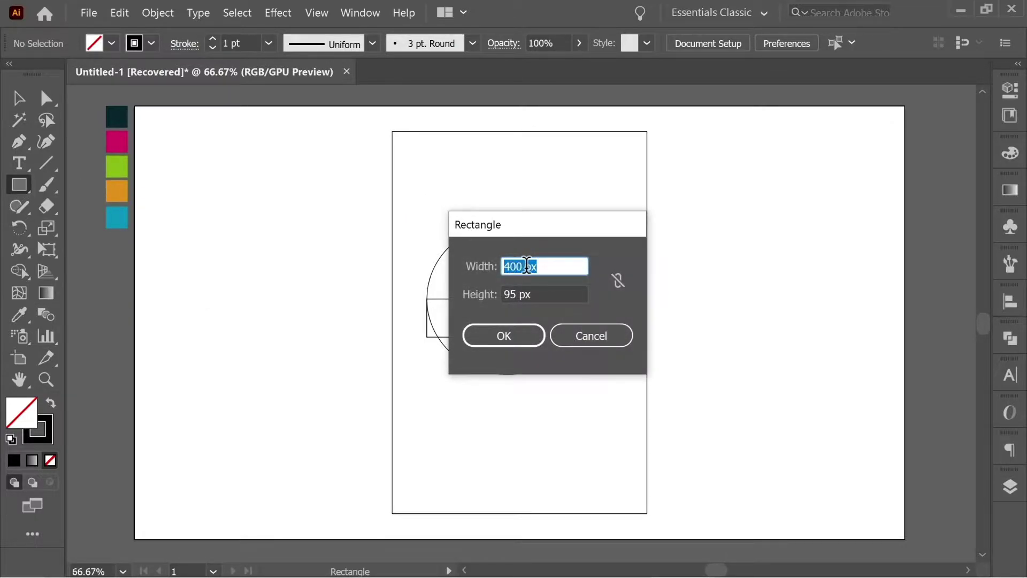
pyautogui.write('95')
pyautogui.click(507, 325)
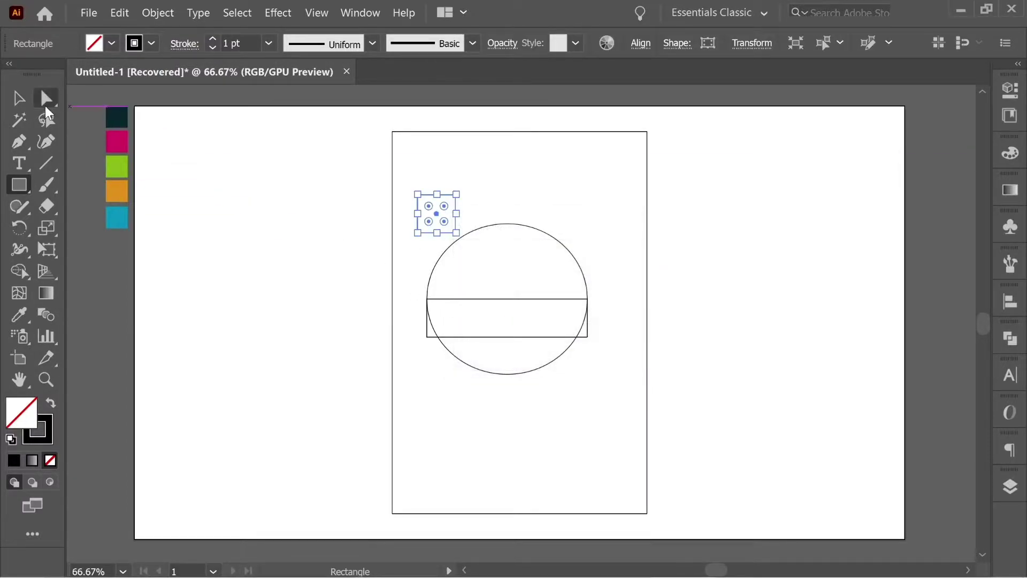
pyautogui.click(19, 98)
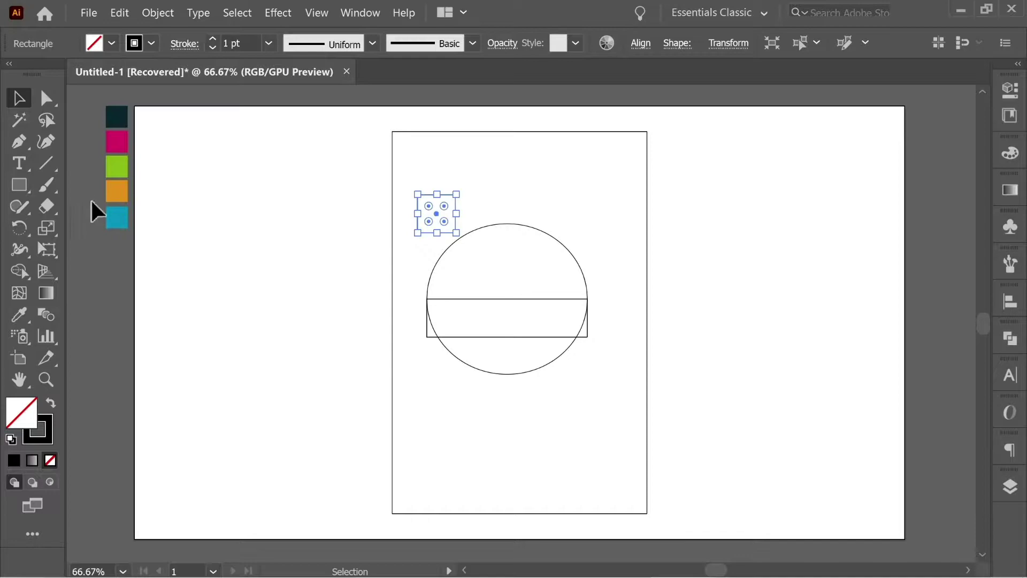
pyautogui.click(112, 44)
pyautogui.click(110, 88)
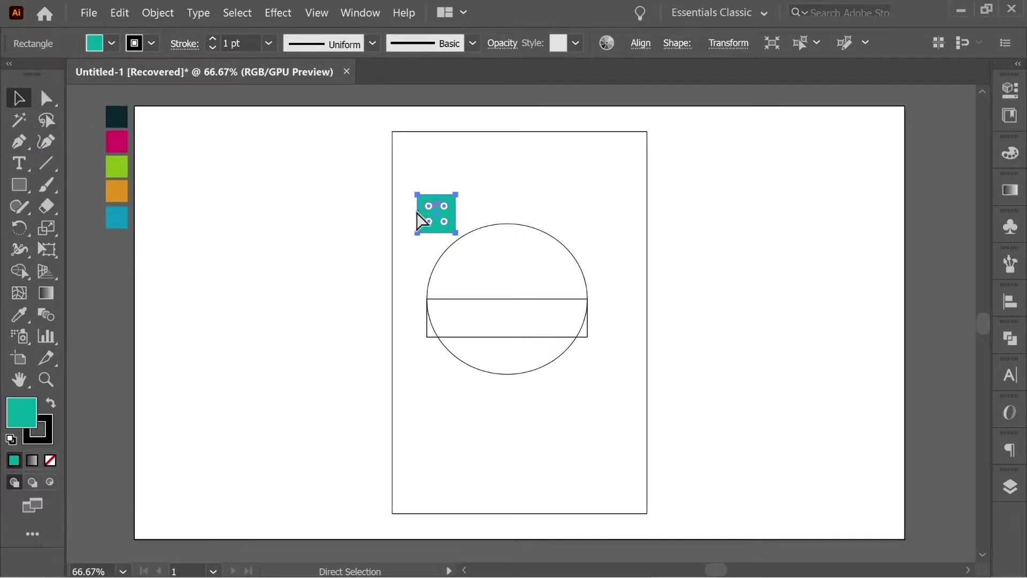
# Move the teal square into the right end of the horizontal bar and check that its edges line up.
pyautogui.hotkey('ctrl', '=')
pyautogui.hotkey('ctrl', '=')
pyautogui.press('space')
pyautogui.moveTo(516, 273); pyautogui.dragTo(316, 90)
pyautogui.moveTo(307, 133); pyautogui.dragTo(603, 371)
pyautogui.hotkey('ctrl', '+')
pyautogui.hotkey('ctrl', '+')
pyautogui.hotkey('ctrl', '+')
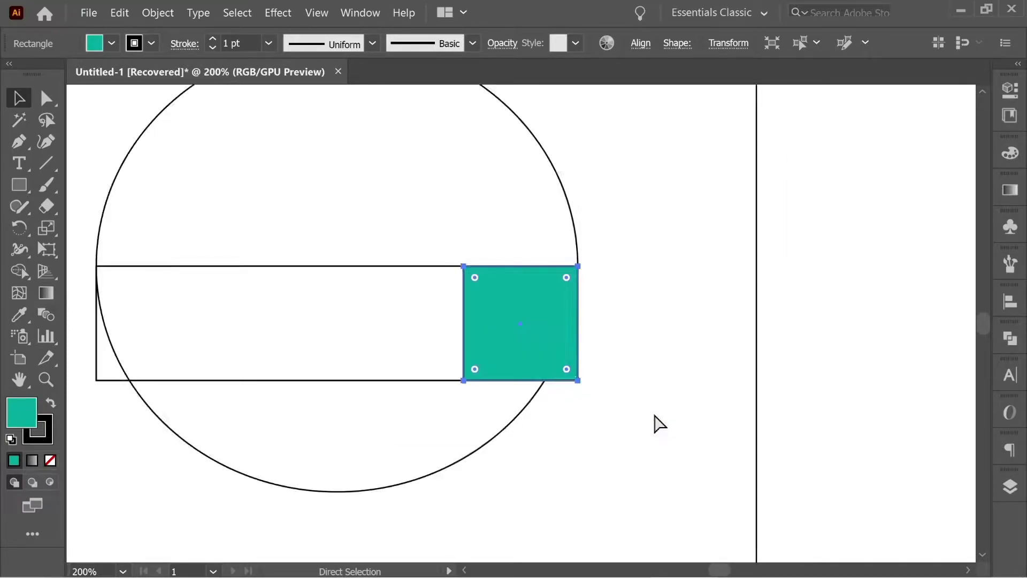
pyautogui.click(654, 416)
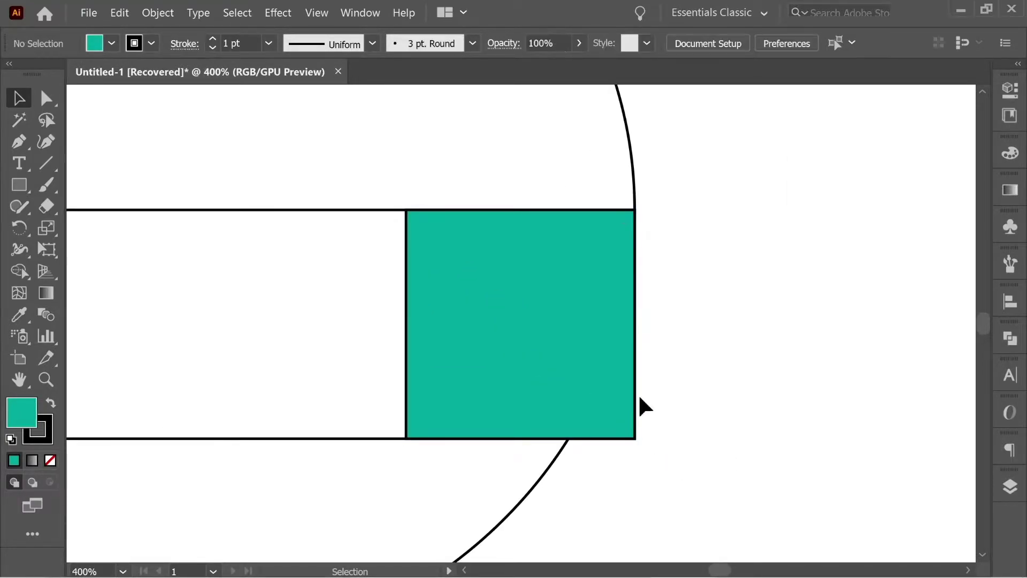
pyautogui.hotkey('ctrl', '-')
pyautogui.hotkey('ctrl', '-')
pyautogui.hotkey('ctrl', '-')
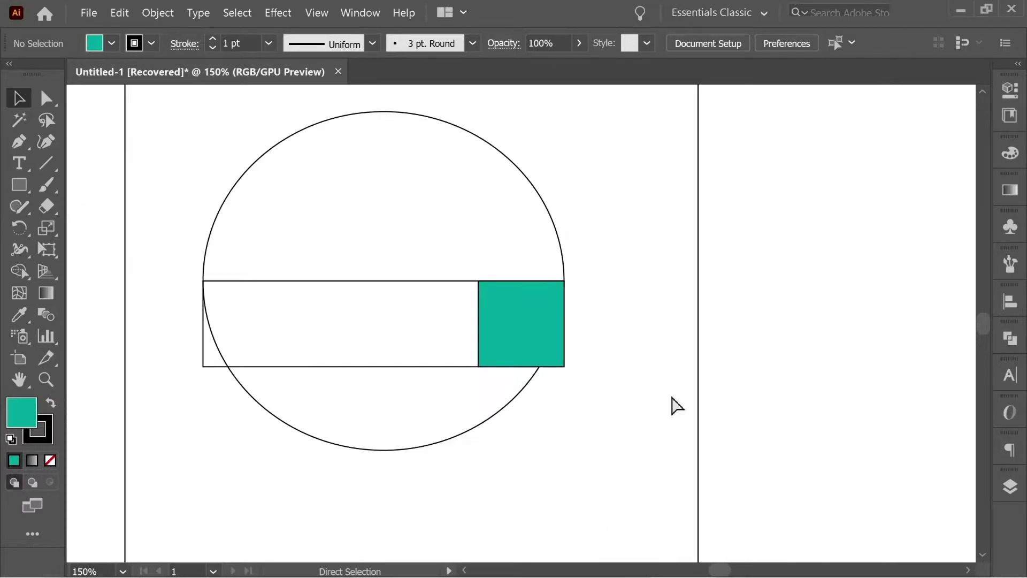
# Duplicate the teal square directly to its left inside the bar and fill the copy with brown.
pyautogui.click(509, 304)
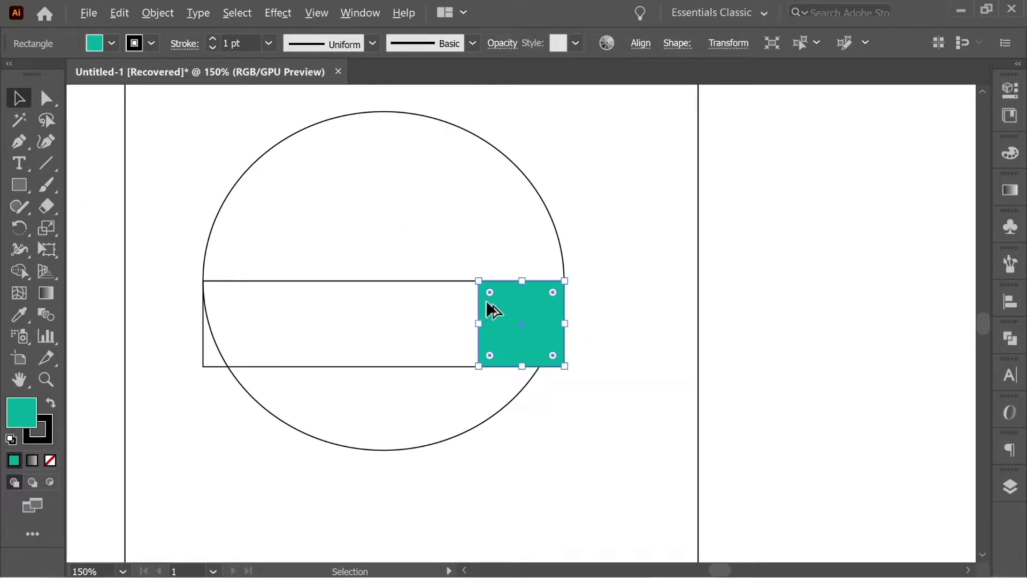
pyautogui.moveTo(514, 323); pyautogui.dragTo(431, 320)
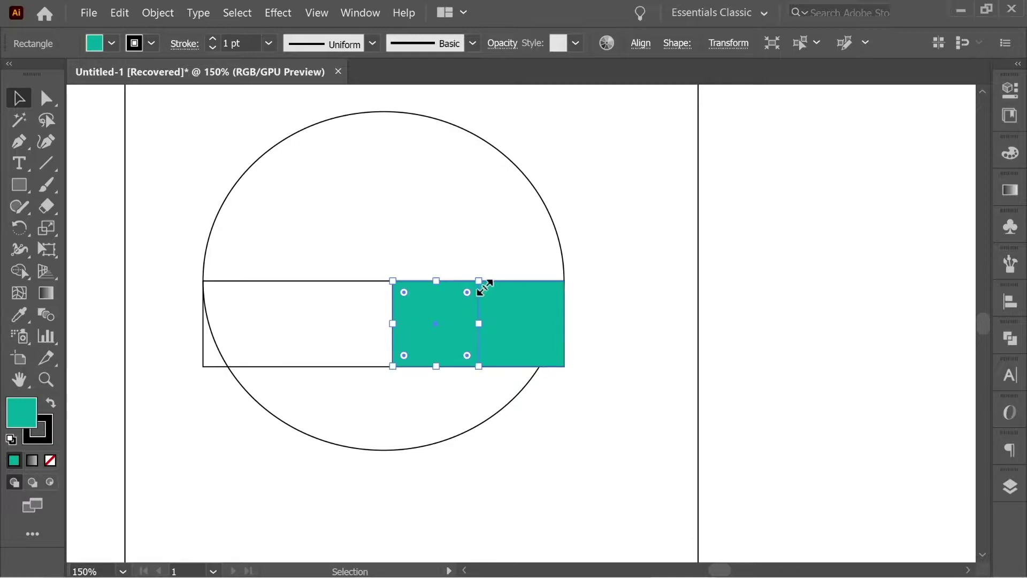
pyautogui.hscroll(-3, 508, 335)
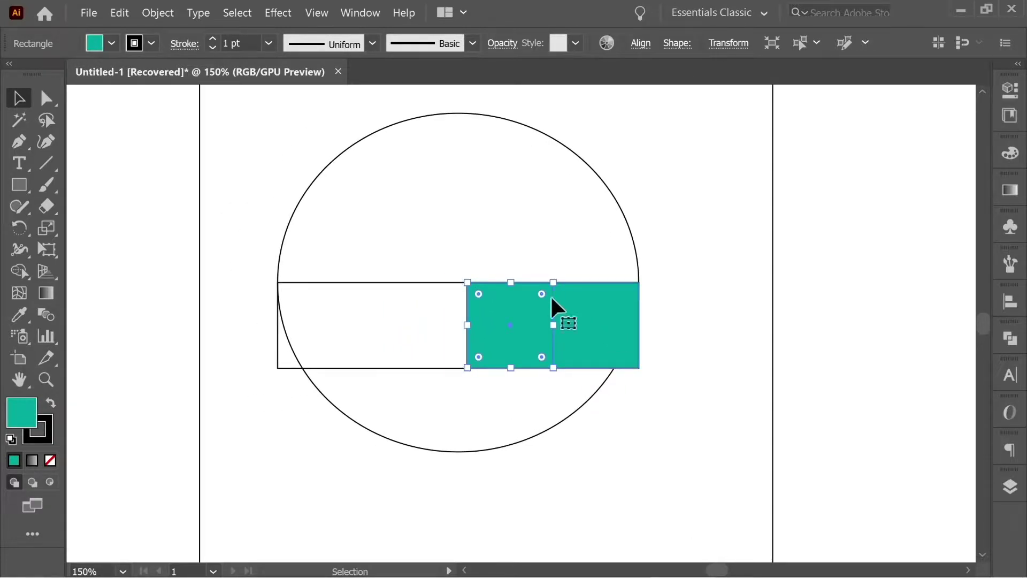
pyautogui.click(112, 44)
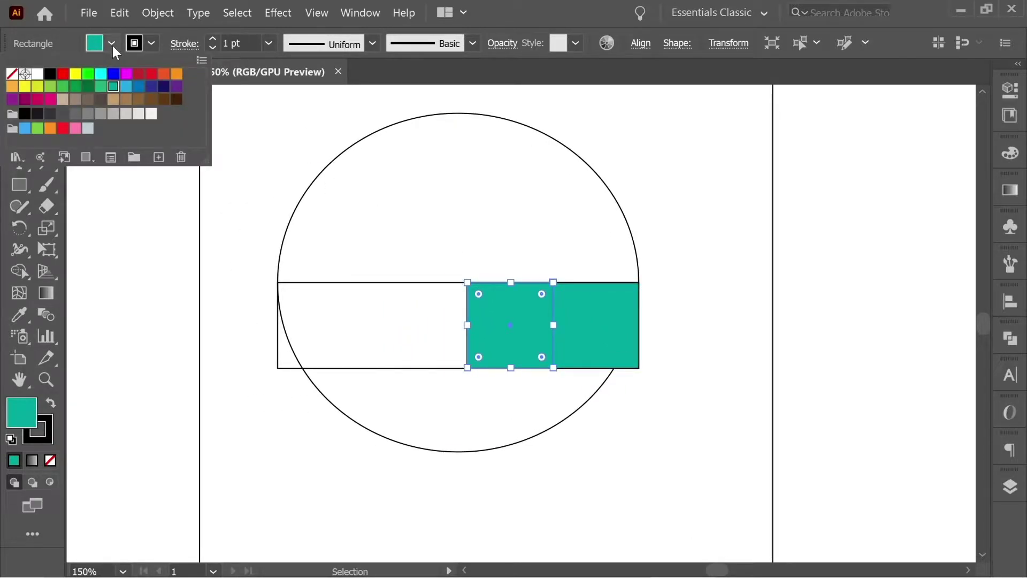
pyautogui.click(151, 102)
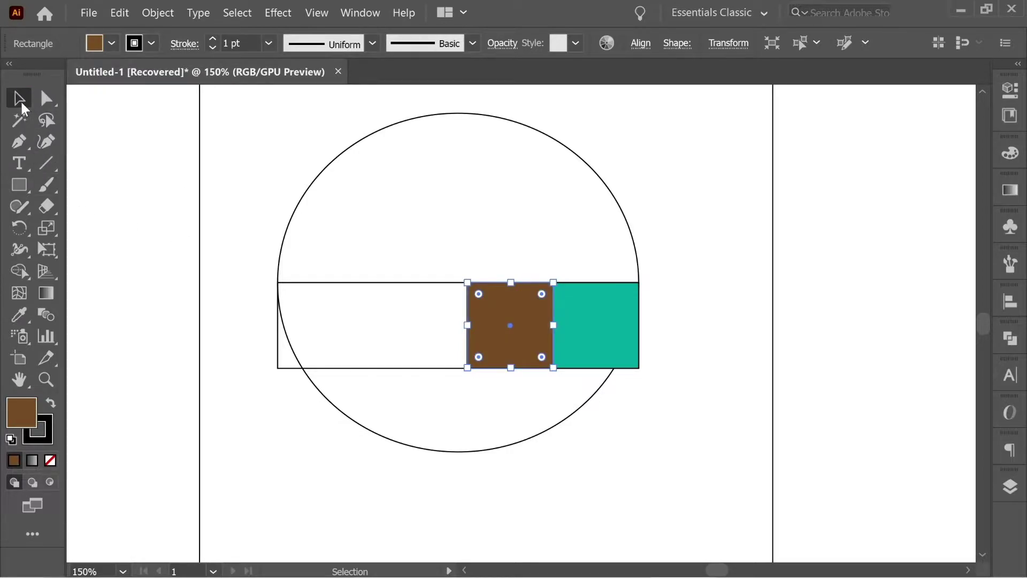
pyautogui.click(91, 147)
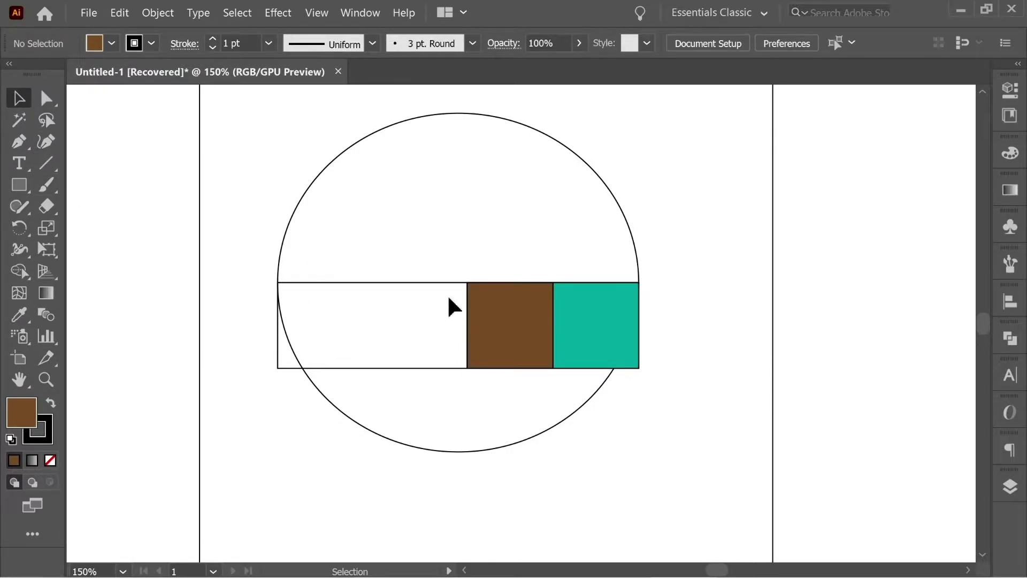
# Select the ellipse, bar and squares, then use Shape Builder to remove the ellipse below the bar and its arcs inside the bar.
pyautogui.moveTo(493, 252); pyautogui.dragTo(503, 284)
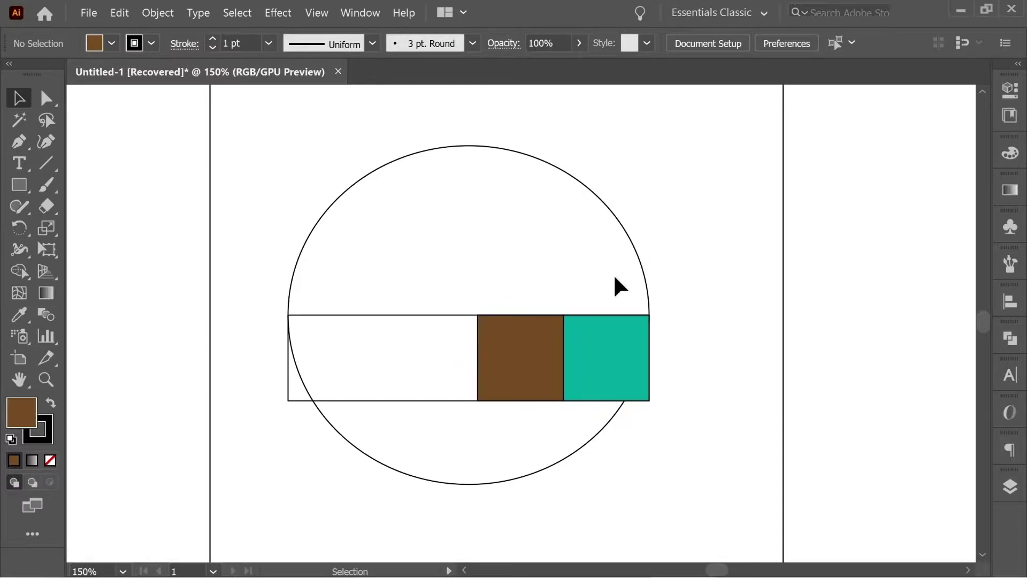
pyautogui.moveTo(729, 508); pyautogui.dragTo(280, 223)
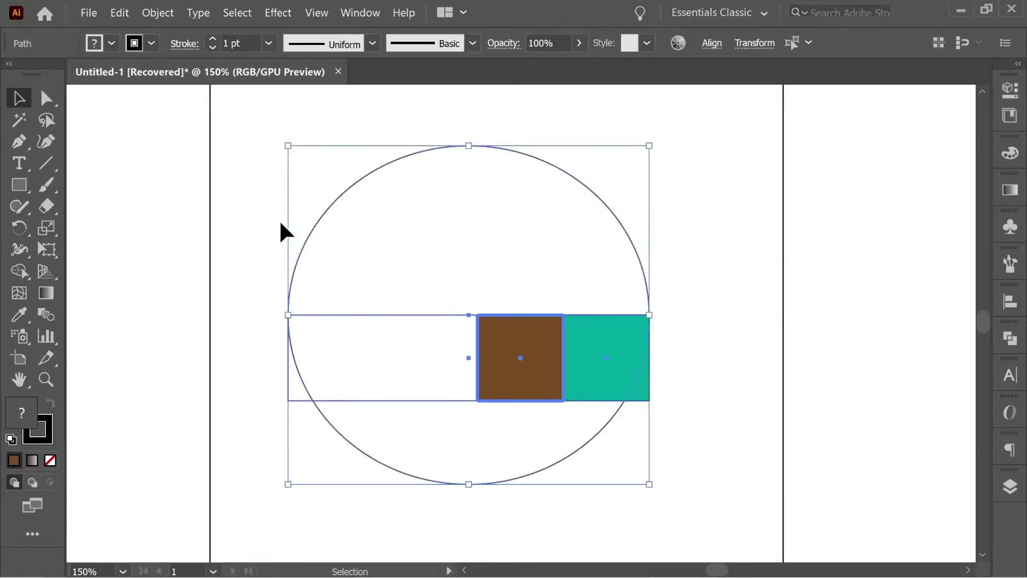
pyautogui.click(18, 271)
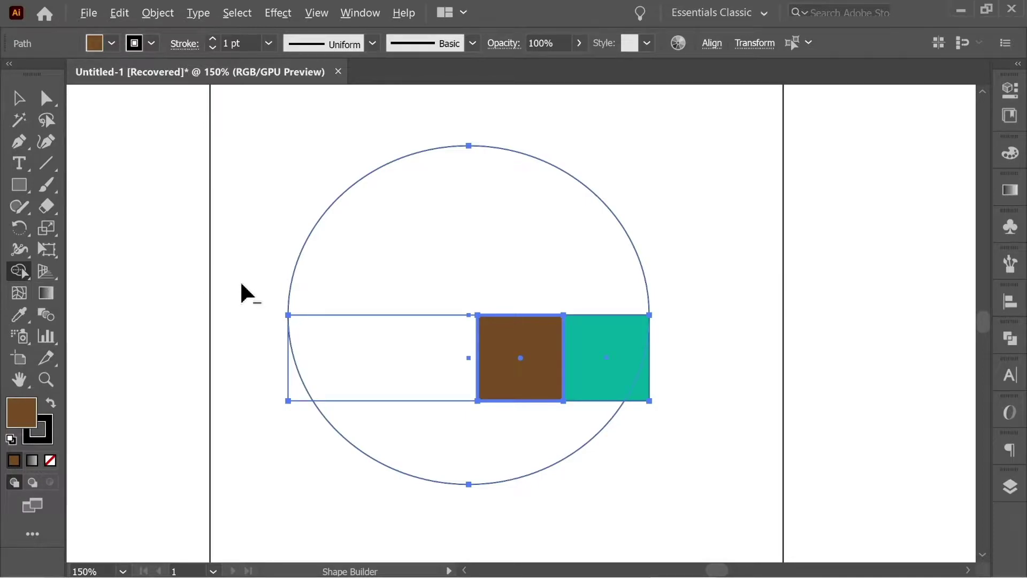
pyautogui.keyDown('alt'); pyautogui.click(351, 444); pyautogui.keyUp('alt')
pyautogui.keyDown('alt'); pyautogui.click(303, 378); pyautogui.keyUp('alt')
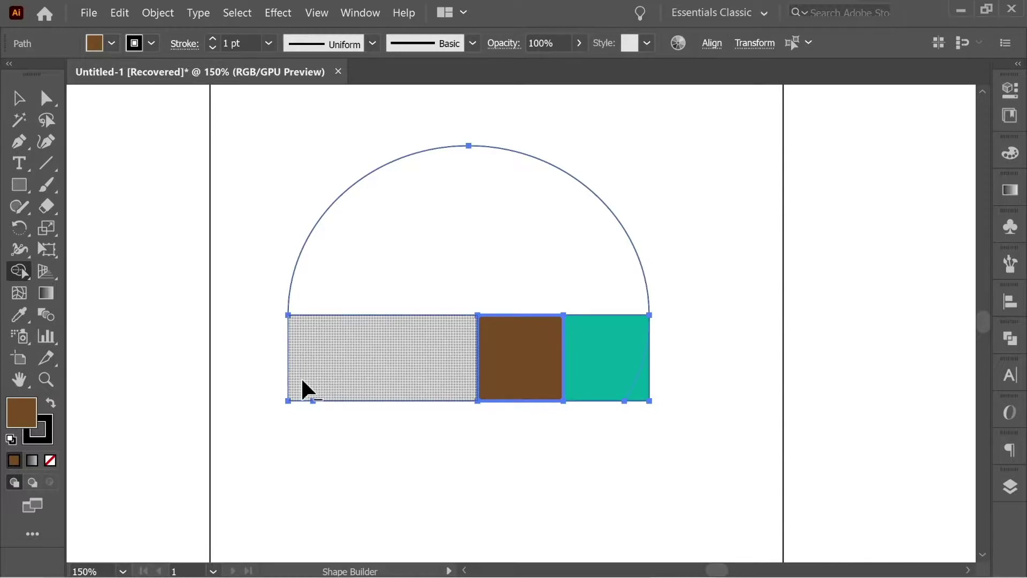
pyautogui.keyDown('alt'); pyautogui.click(631, 377); pyautogui.keyUp('alt')
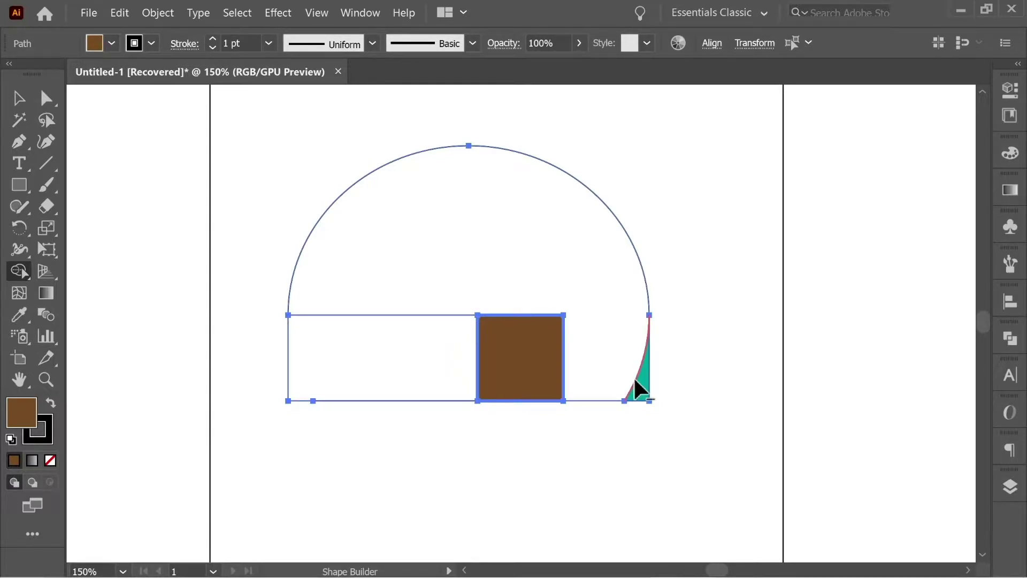
pyautogui.click(636, 381)
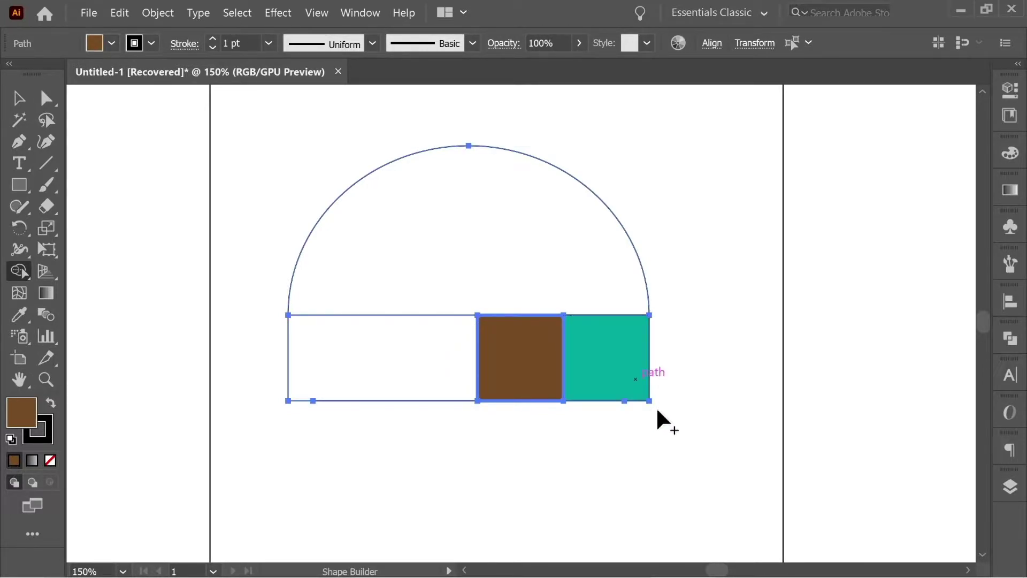
# Move the whole dome-and-bar shape just inside the frame's left edge and group its parts.
pyautogui.click(10, 96)
pyautogui.click(742, 363)
pyautogui.moveTo(619, 359); pyautogui.dragTo(665, 389)
pyautogui.moveTo(739, 461); pyautogui.dragTo(551, 346)
pyautogui.moveTo(642, 389); pyautogui.dragTo(569, 390)
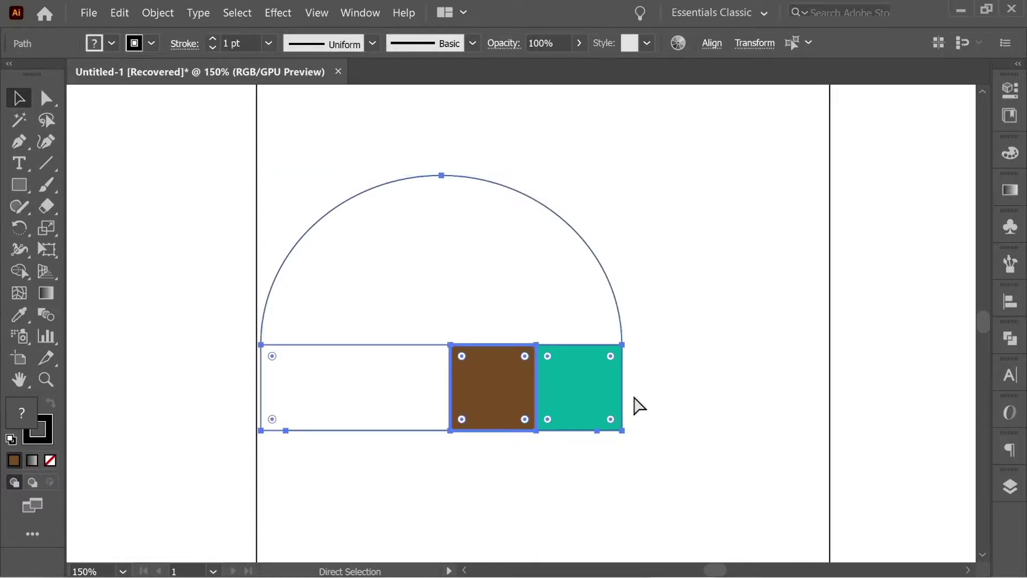
pyautogui.rightClick(549, 370)
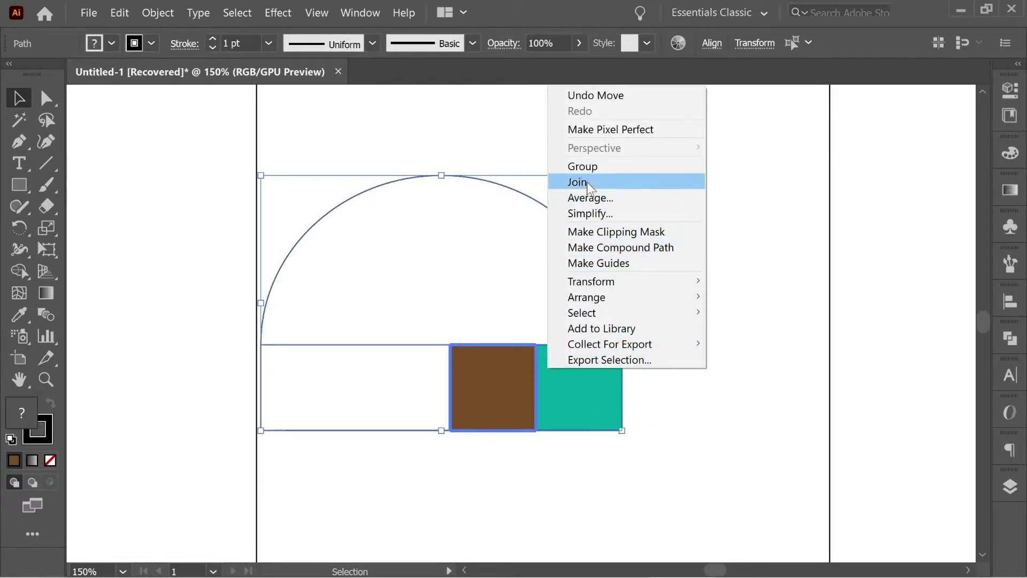
pyautogui.click(588, 166)
pyautogui.click(644, 266)
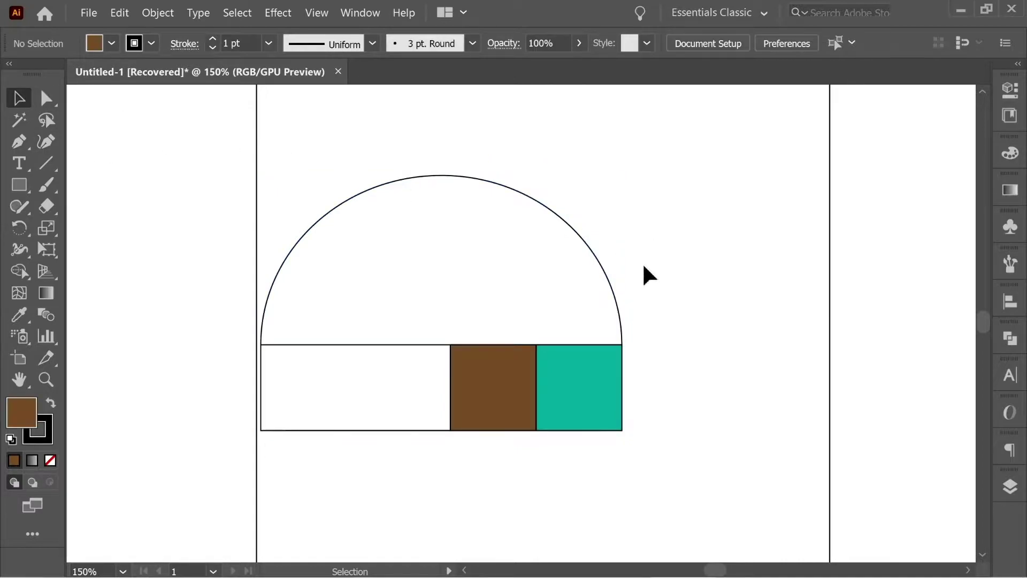
# Duplicate the dome-and-bar group in place and rotate the copy 90° clockwise.
pyautogui.click(543, 257)
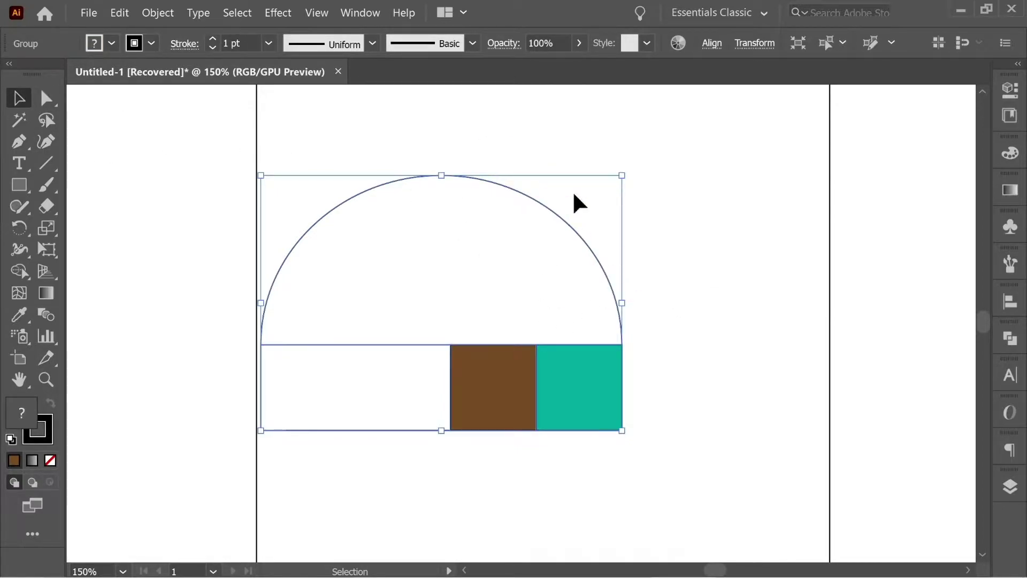
pyautogui.press('ctrl')
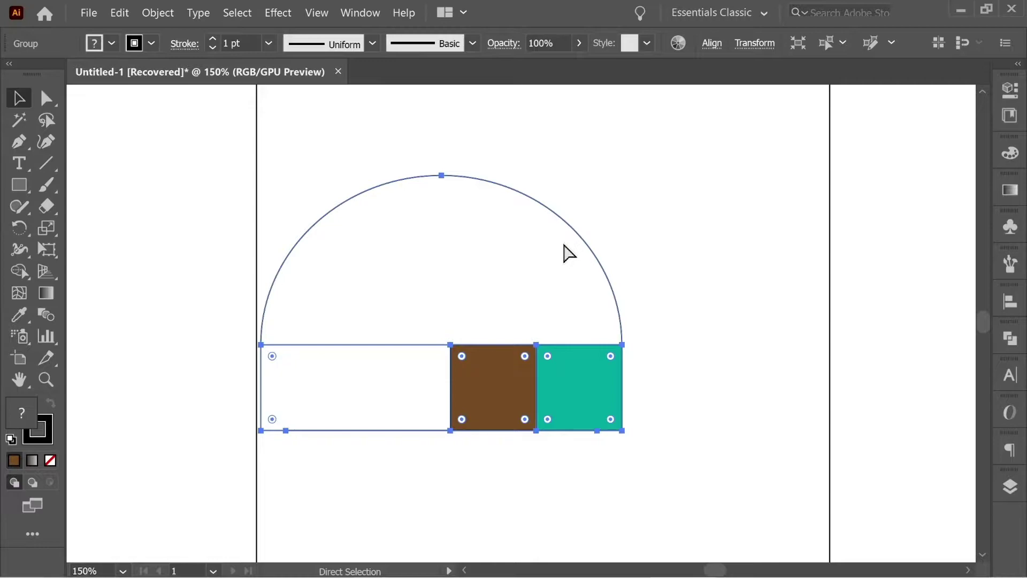
pyautogui.press('ctrl')
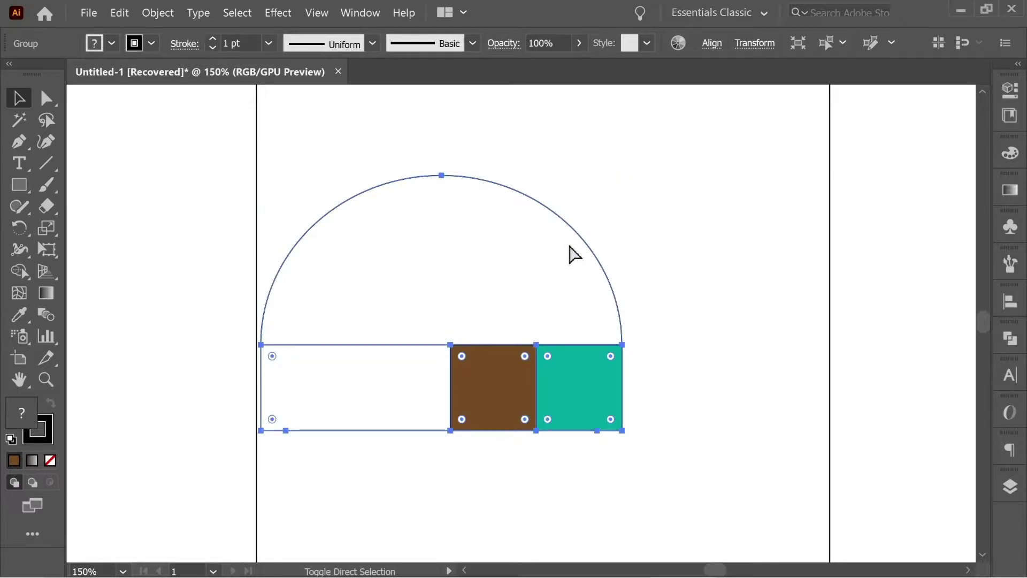
pyautogui.moveTo(581, 236); pyautogui.dragTo(807, 208)
pyautogui.hotkey('ctrl', 'z')
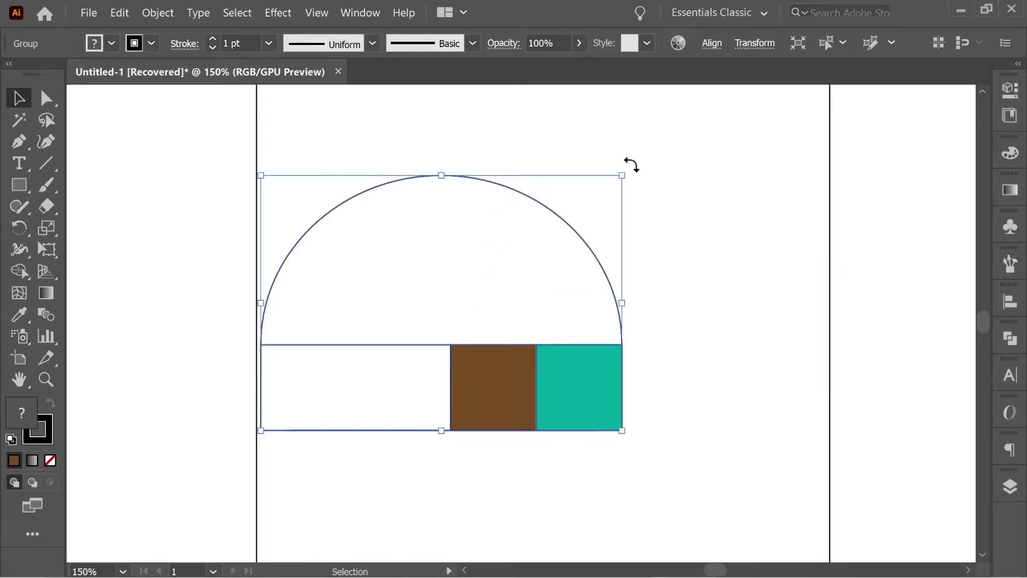
pyautogui.moveTo(632, 167); pyautogui.dragTo(636, 166)
pyautogui.moveTo(671, 204); pyautogui.dragTo(610, 476)
# Move the rotated copy so its teal square exactly covers the original group's brown square, and check that the edges line up.
pyautogui.moveTo(356, 418); pyautogui.dragTo(699, 338)
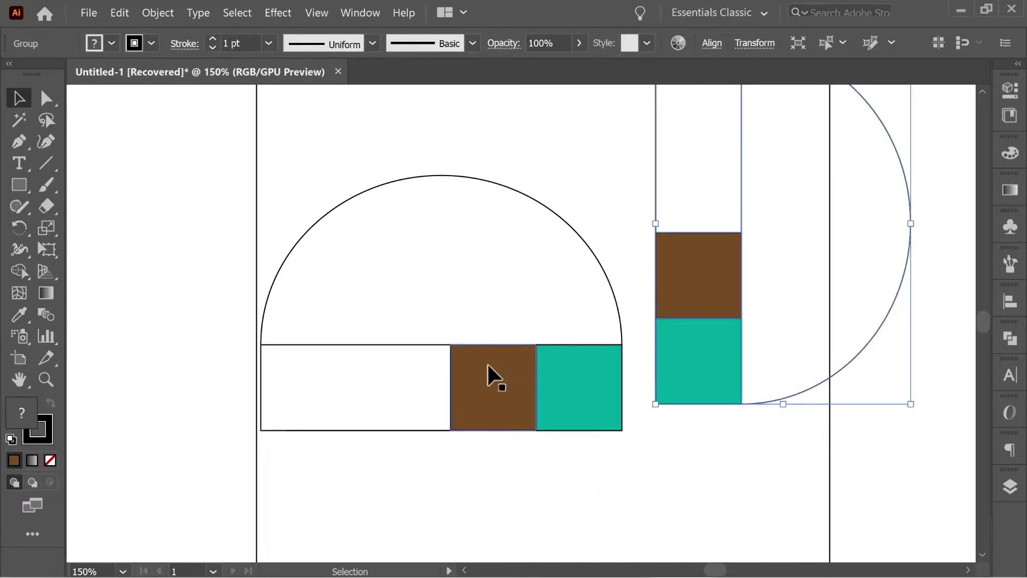
pyautogui.moveTo(698, 386); pyautogui.dragTo(506, 386)
pyautogui.press('a')
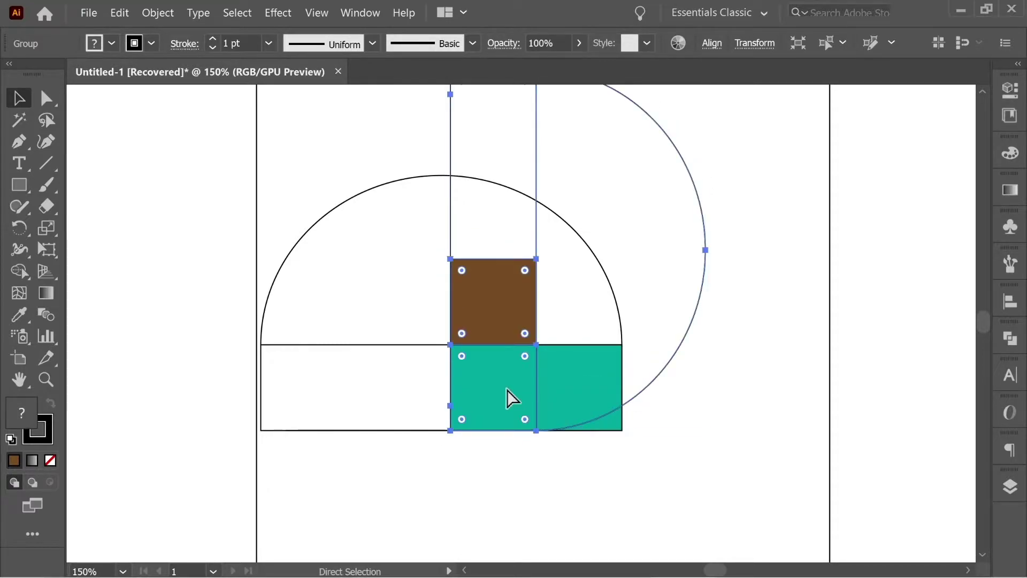
pyautogui.hotkey('ctrl', '+')
pyautogui.hotkey('ctrl', '+')
pyautogui.hotkey('ctrl', '+')
pyautogui.press('space')
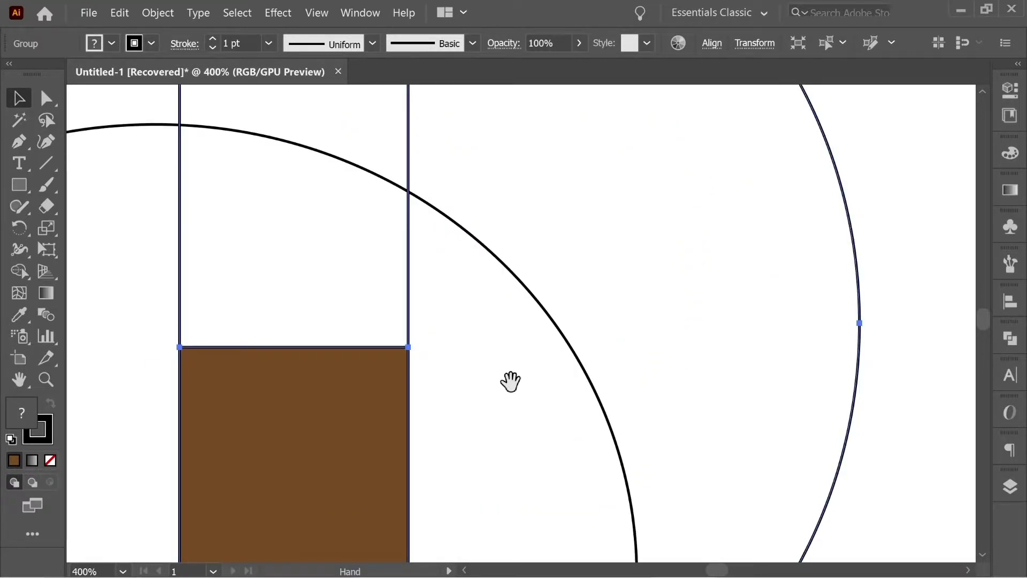
pyautogui.moveTo(508, 380); pyautogui.dragTo(567, 18)
pyautogui.moveTo(544, 172); pyautogui.dragTo(566, 154)
pyautogui.click(374, 472)
pyautogui.click(361, 361)
pyautogui.click(378, 466)
pyautogui.press('a')
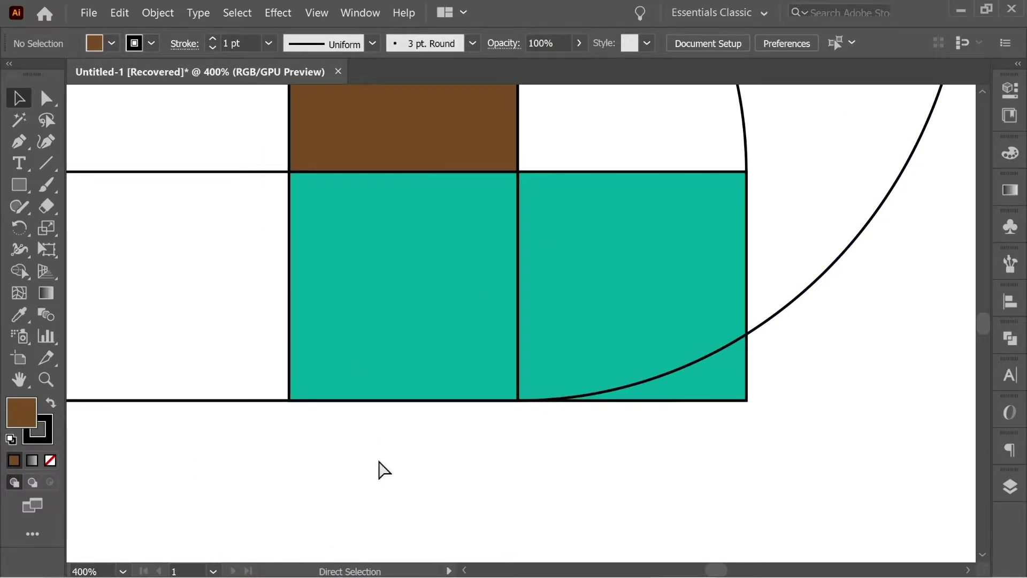
# Duplicate the vertical group in place and rotate the new copy another 90° clockwise.
pyautogui.hotkey('ctrl', '-')
pyautogui.hotkey('ctrl', '-')
pyautogui.hotkey('ctrl', '-')
pyautogui.press('space')
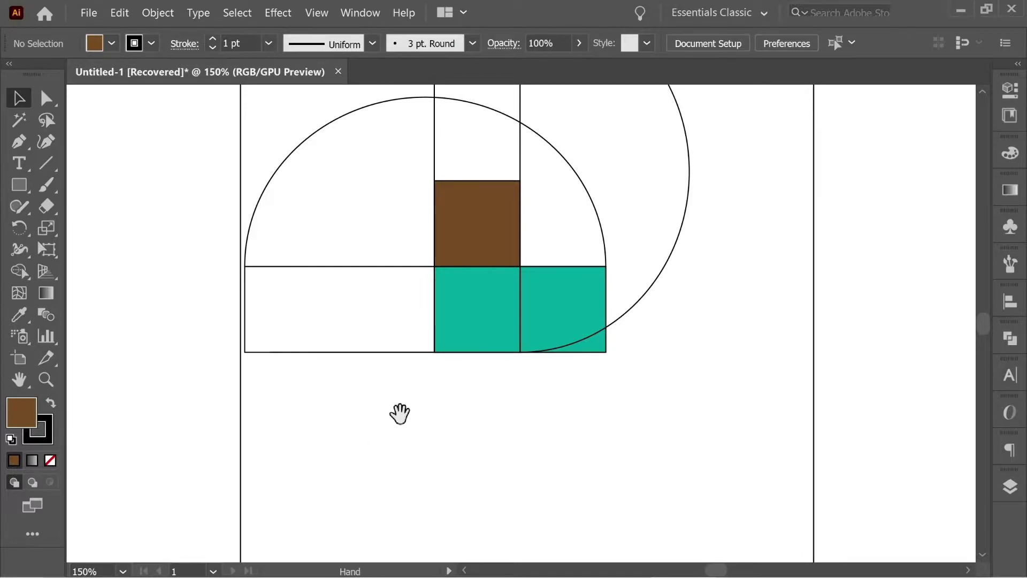
pyautogui.moveTo(408, 418); pyautogui.dragTo(370, 552)
pyautogui.click(481, 162)
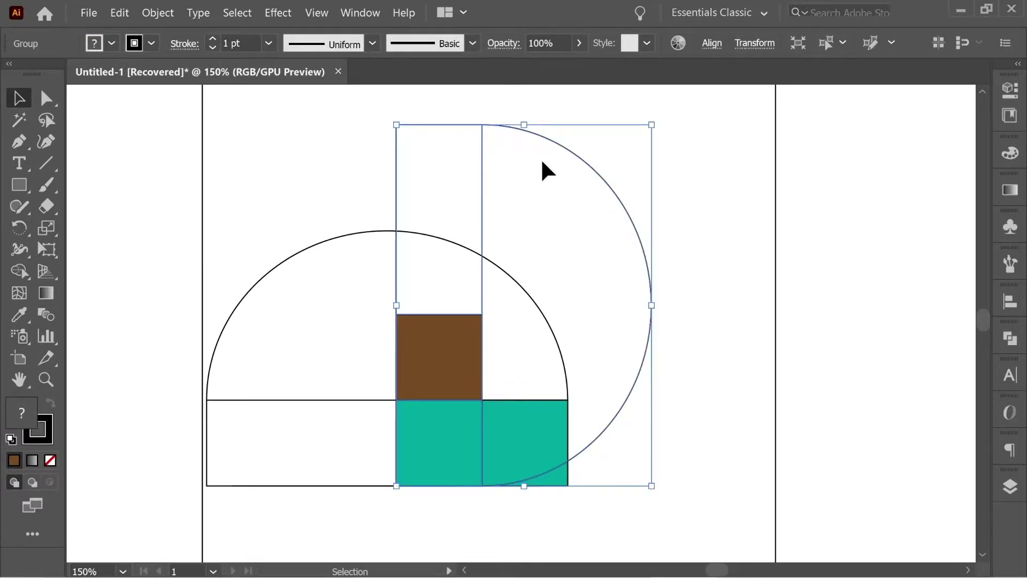
pyautogui.press('ctrl')
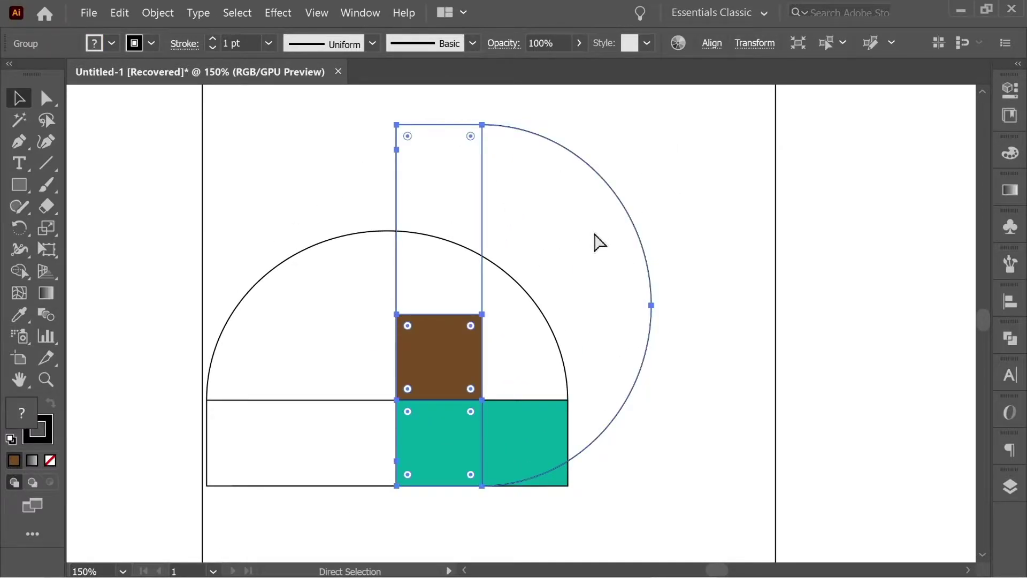
pyautogui.press('ctrl')
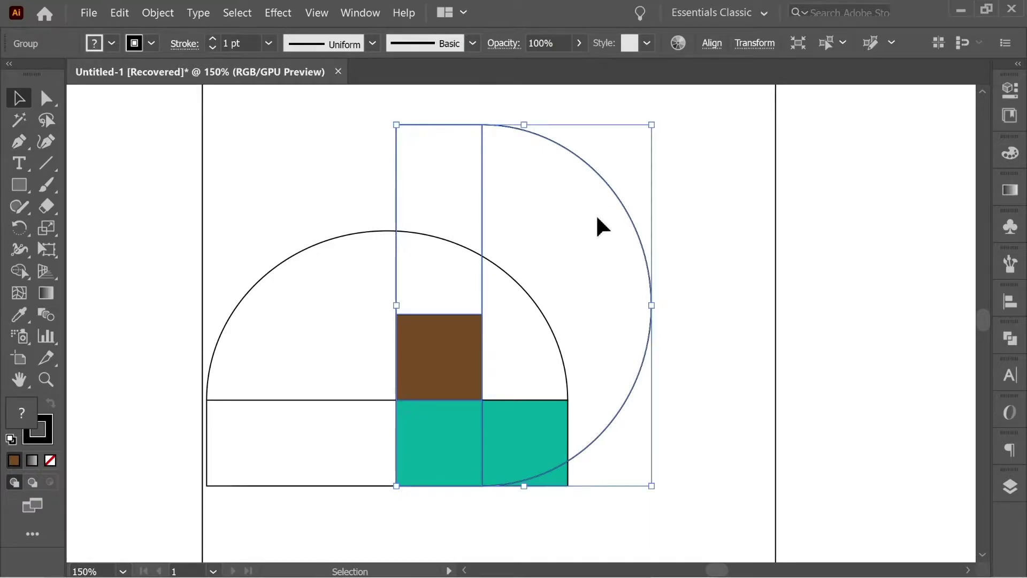
pyautogui.keyDown('alt'); pyautogui.moveTo(481, 216); pyautogui.dragTo(633, 224); pyautogui.keyUp('alt')
pyautogui.hotkey('ctrl', 'z')
pyautogui.moveTo(666, 122); pyautogui.dragTo(751, 413)
# Move the upside-down copy so its teal square exactly covers the vertical group's brown square.
pyautogui.moveTo(470, 218); pyautogui.dragTo(694, 271)
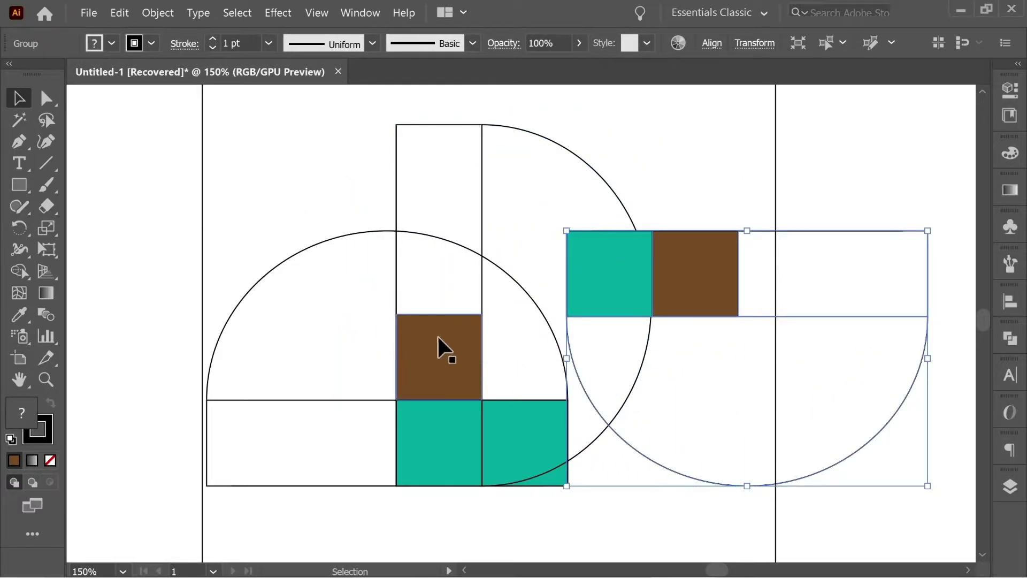
pyautogui.moveTo(589, 287); pyautogui.dragTo(467, 347)
pyautogui.moveTo(422, 354); pyautogui.dragTo(424, 352)
pyautogui.moveTo(644, 300); pyautogui.dragTo(742, 254)
pyautogui.click(805, 177)
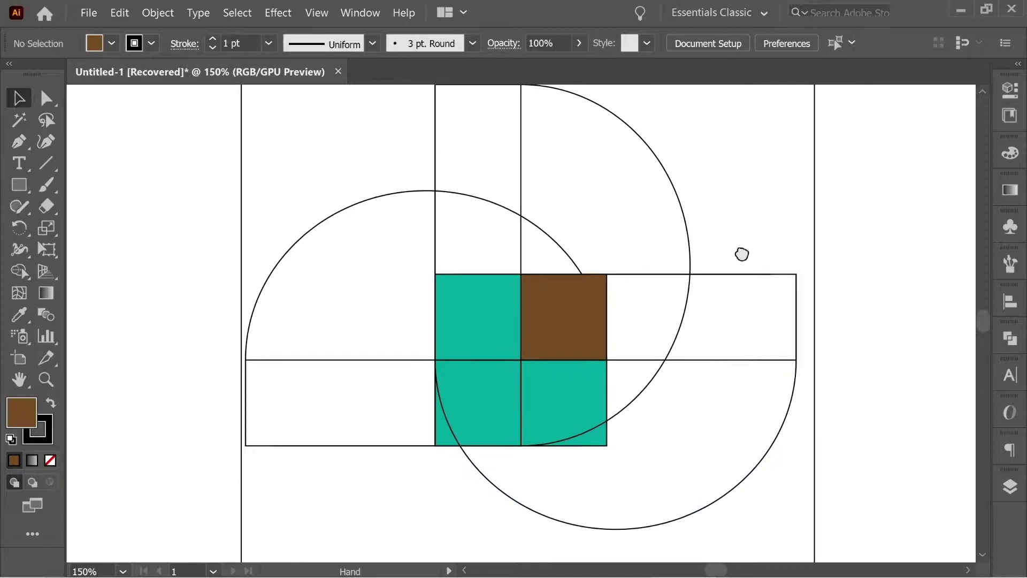
# Duplicate the upside-down group in place and rotate the new copy 90° clockwise.
pyautogui.click(716, 360)
pyautogui.hotkey('ctrl', 'c')
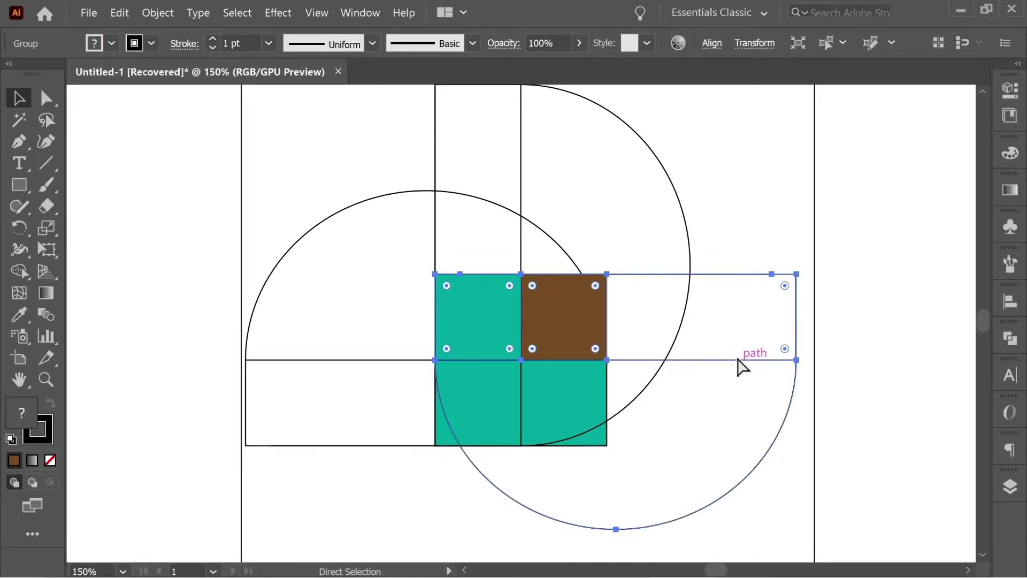
pyautogui.hotkey('ctrl', 'shift', 'v')
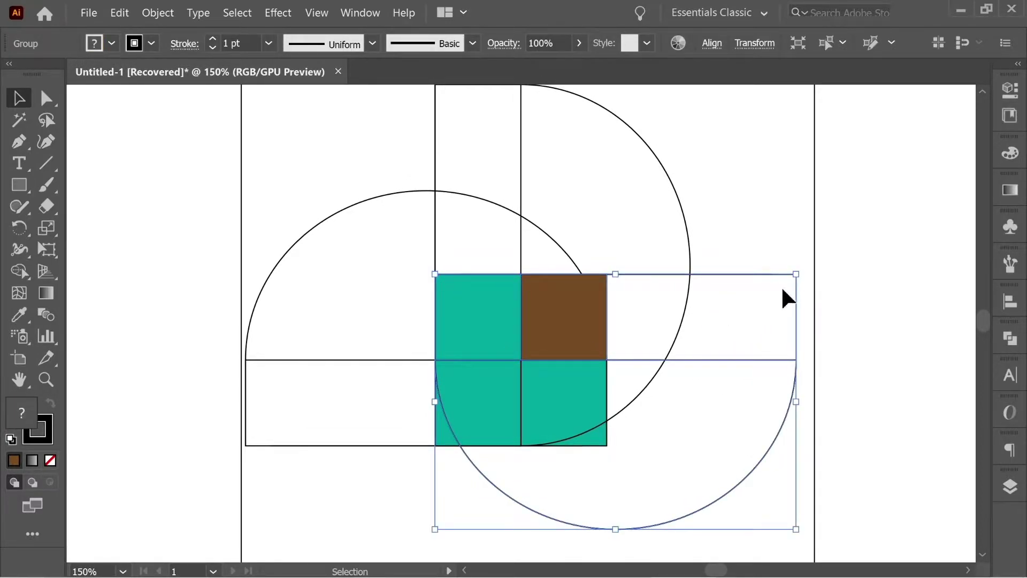
pyautogui.moveTo(801, 271); pyautogui.dragTo(735, 484)
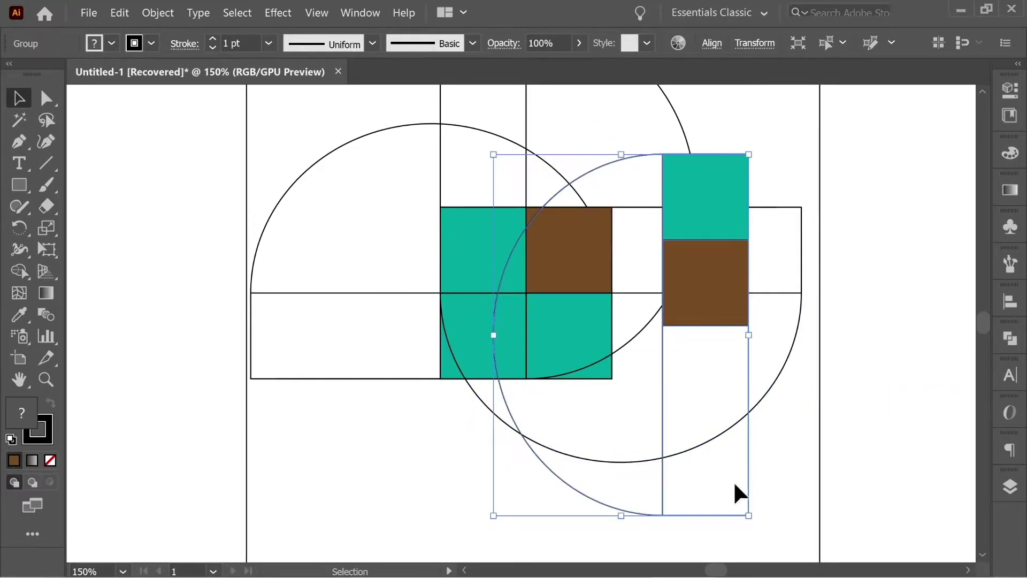
# Move the fourth group so its teal square covers the third group's brown square, aligning the edges precisely.
pyautogui.moveTo(699, 193); pyautogui.dragTo(570, 247)
pyautogui.press('ctrl')
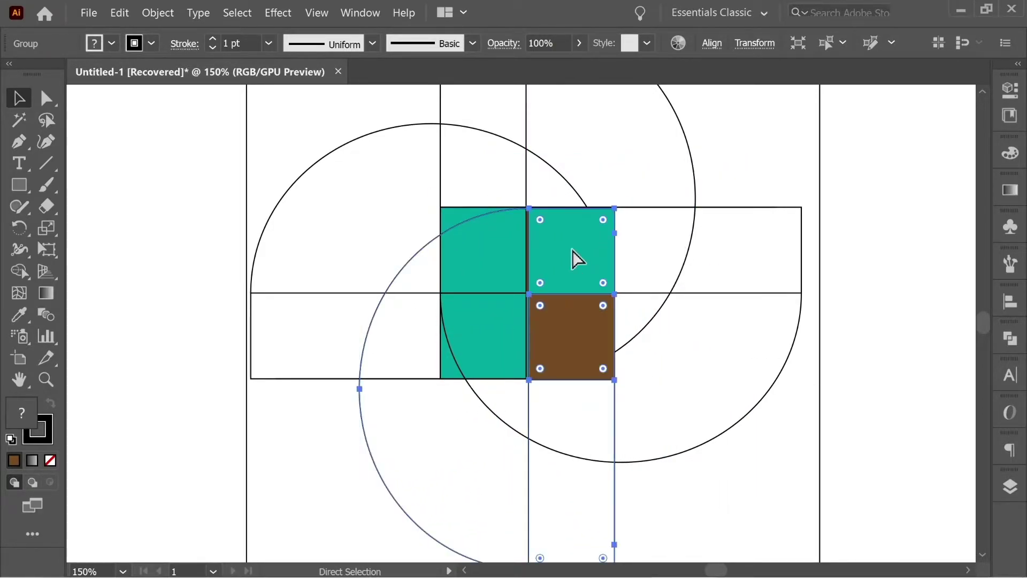
pyautogui.scroll(4, 573, 251)
pyautogui.press('space')
pyautogui.moveTo(596, 233); pyautogui.dragTo(621, 455)
pyautogui.moveTo(821, 238); pyautogui.dragTo(627, 546)
pyautogui.moveTo(593, 270); pyautogui.dragTo(594, 330)
pyautogui.moveTo(569, 253); pyautogui.dragTo(560, 250)
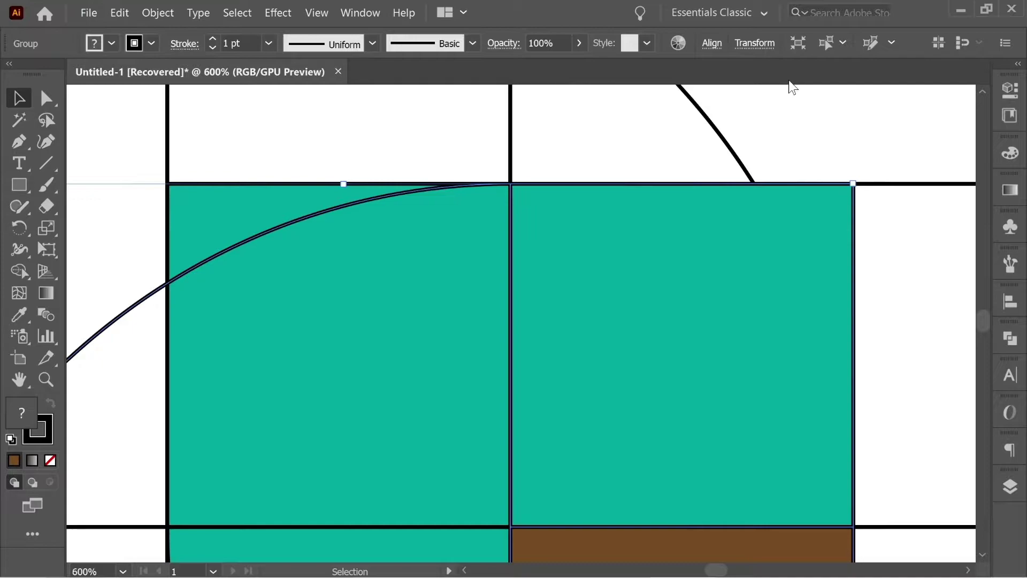
# Select all four overlapping groups and set their fill to None, leaving only the outlines.
pyautogui.scroll(-6, 791, 87)
pyautogui.click(830, 378)
pyautogui.moveTo(877, 498); pyautogui.dragTo(341, 170)
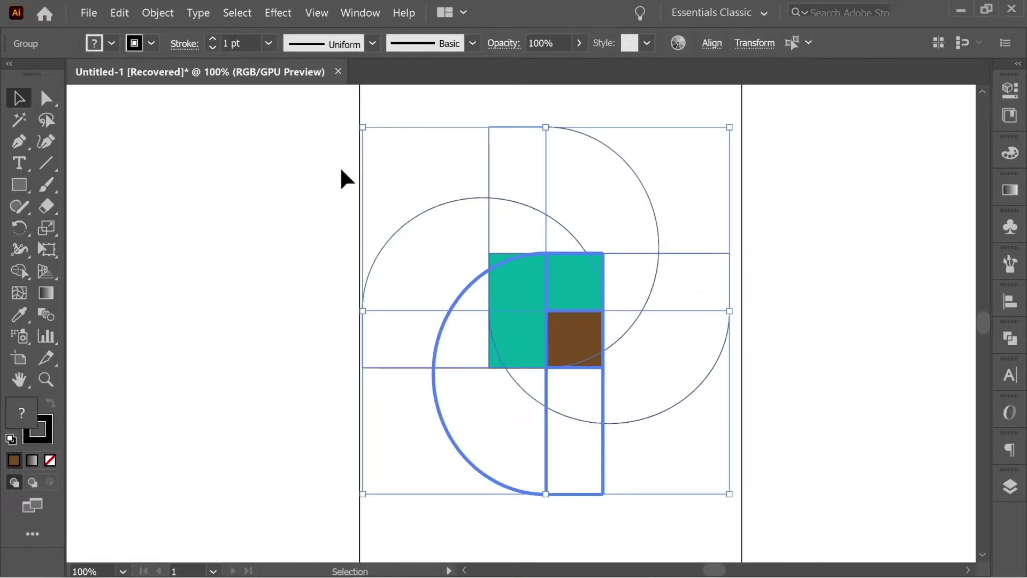
pyautogui.click(112, 44)
pyautogui.click(12, 73)
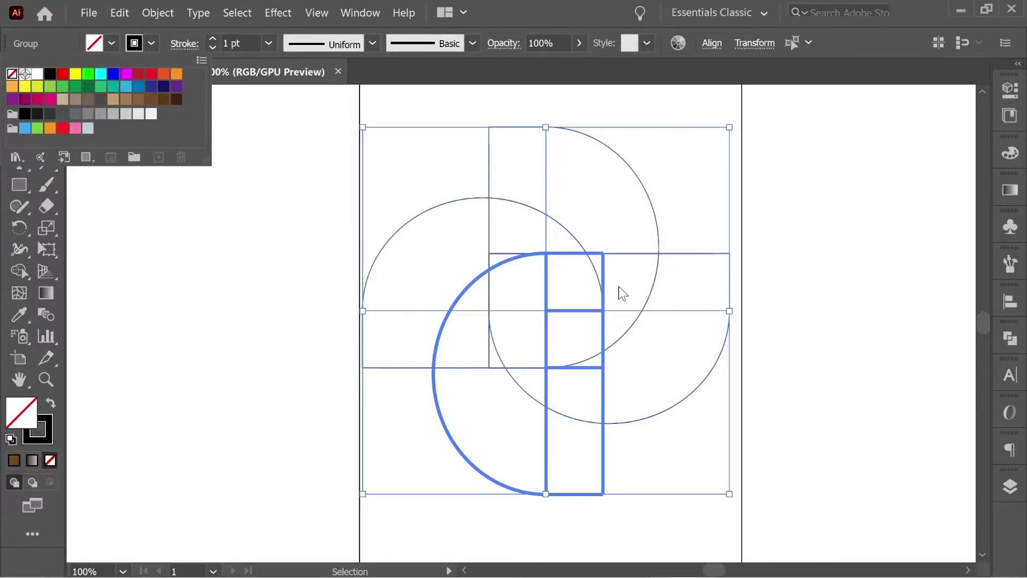
pyautogui.click(792, 299)
pyautogui.click(637, 368)
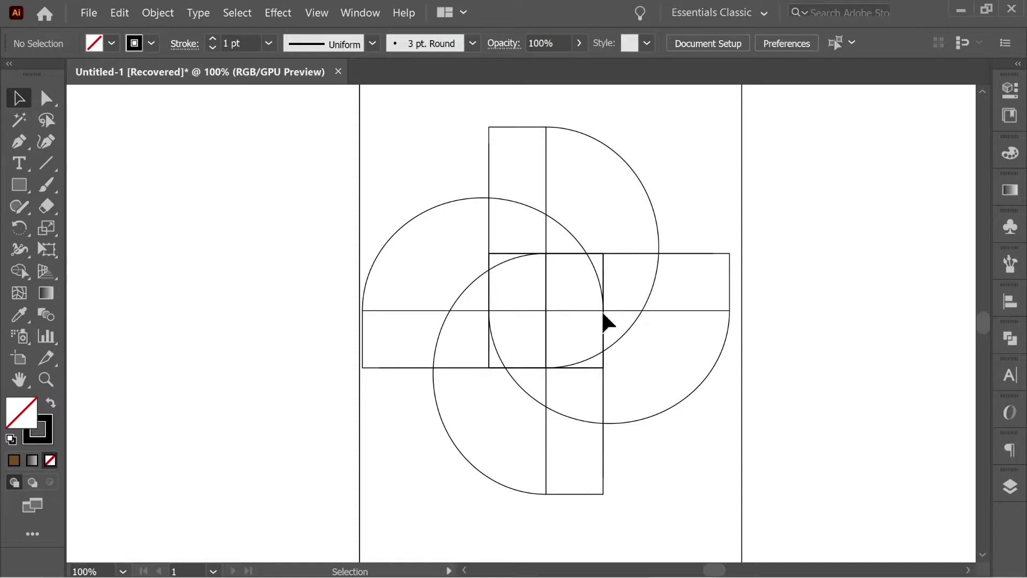
# Select all four overlapping groups and use Shape Builder to erase the bar dividing lines inside the left, top, right and central areas.
pyautogui.moveTo(714, 469); pyautogui.dragTo(403, 114)
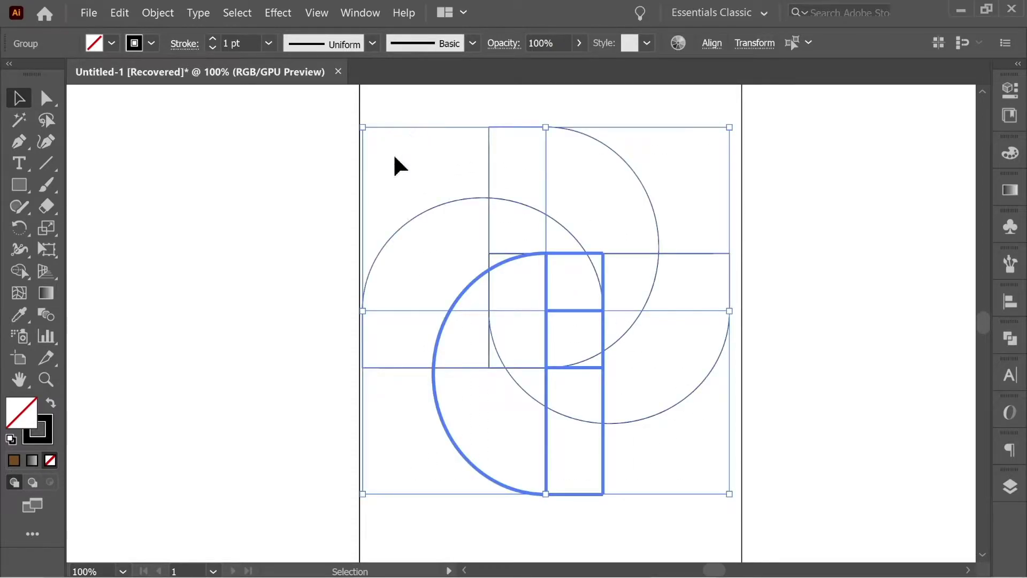
pyautogui.click(20, 269)
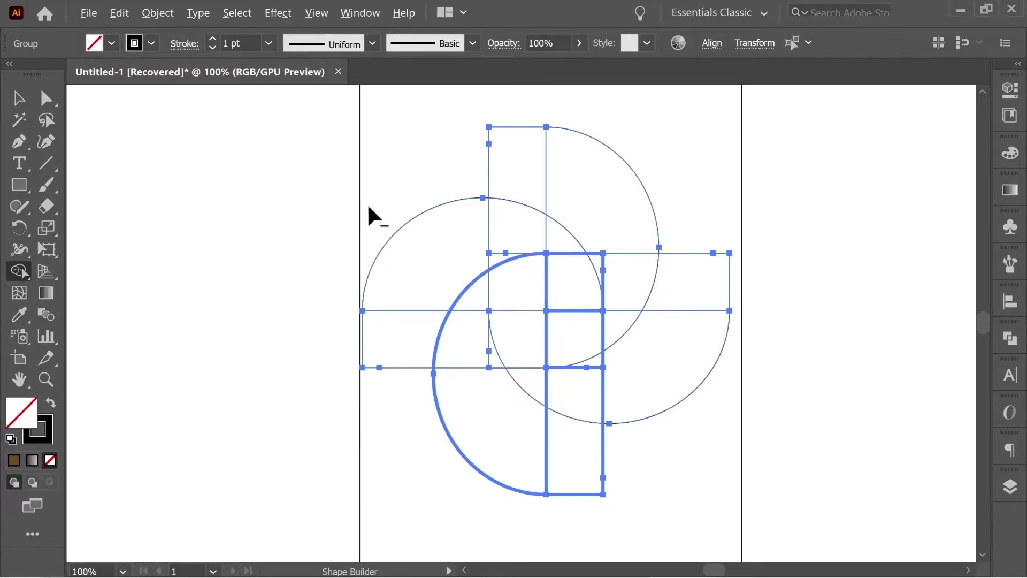
pyautogui.click(409, 306)
pyautogui.keyDown('alt'); pyautogui.click(545, 174); pyautogui.keyUp('alt')
pyautogui.keyDown('alt'); pyautogui.click(671, 310); pyautogui.keyUp('alt')
pyautogui.moveTo(576, 298)
pyautogui.mouseDown()
pyautogui.moveTo(553, 275)
pyautogui.moveTo(572, 356)
pyautogui.mouseUp()
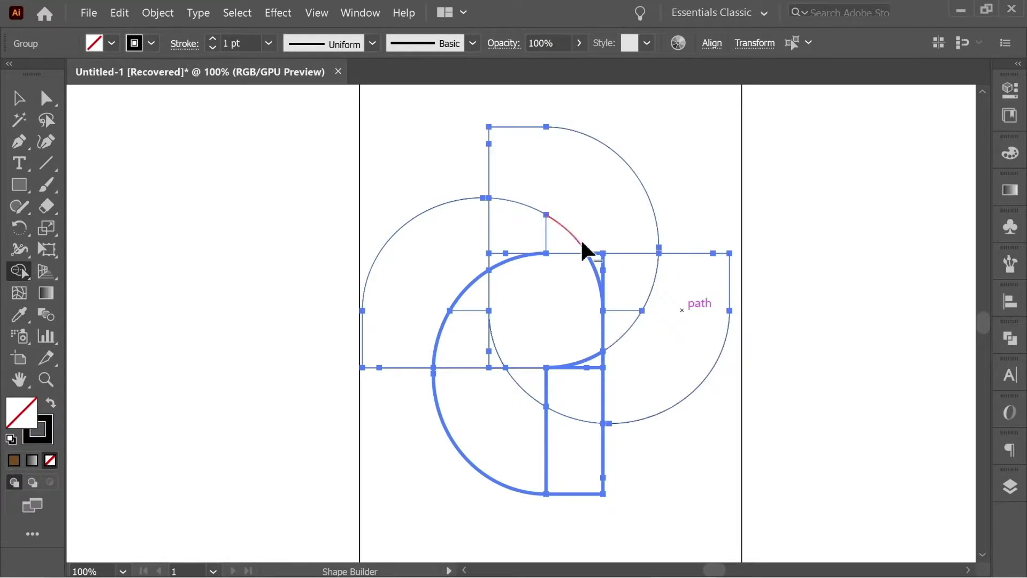
# Erase the remaining bar edges and stray corner segments around the centre with Shape Builder, leaving four plain dome-ended arms, and deselect.
pyautogui.keyDown('alt'); pyautogui.click(547, 235); pyautogui.keyUp('alt')
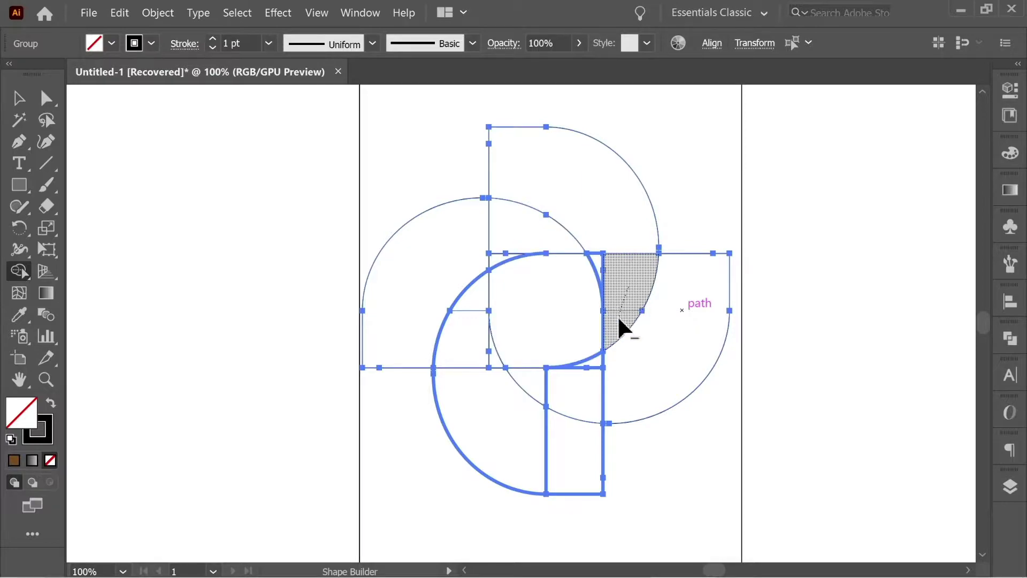
pyautogui.moveTo(578, 387); pyautogui.dragTo(533, 381)
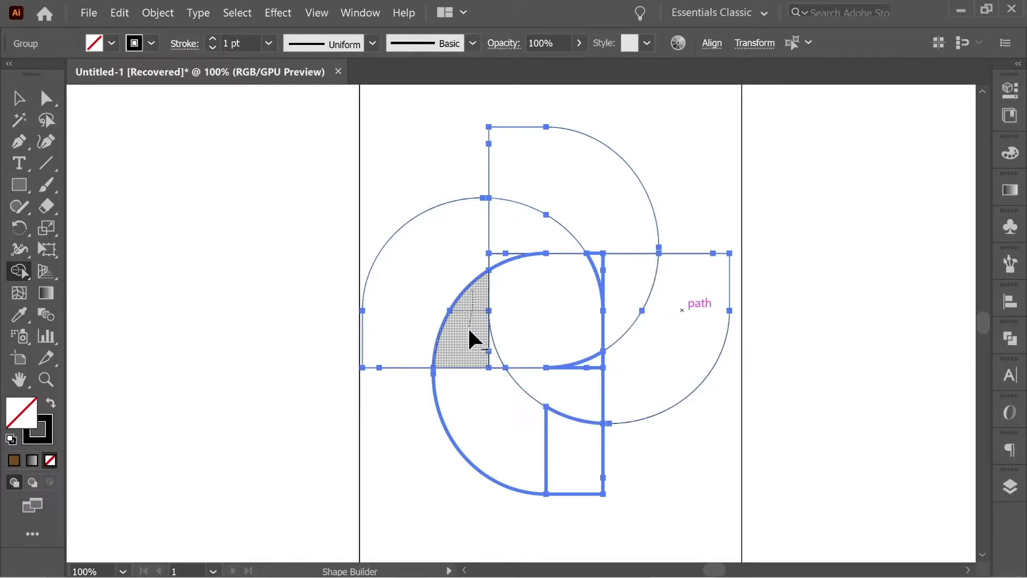
pyautogui.keyDown('alt'); pyautogui.click(591, 367); pyautogui.keyUp('alt')
pyautogui.keyDown('alt'); pyautogui.click(584, 367); pyautogui.keyUp('alt')
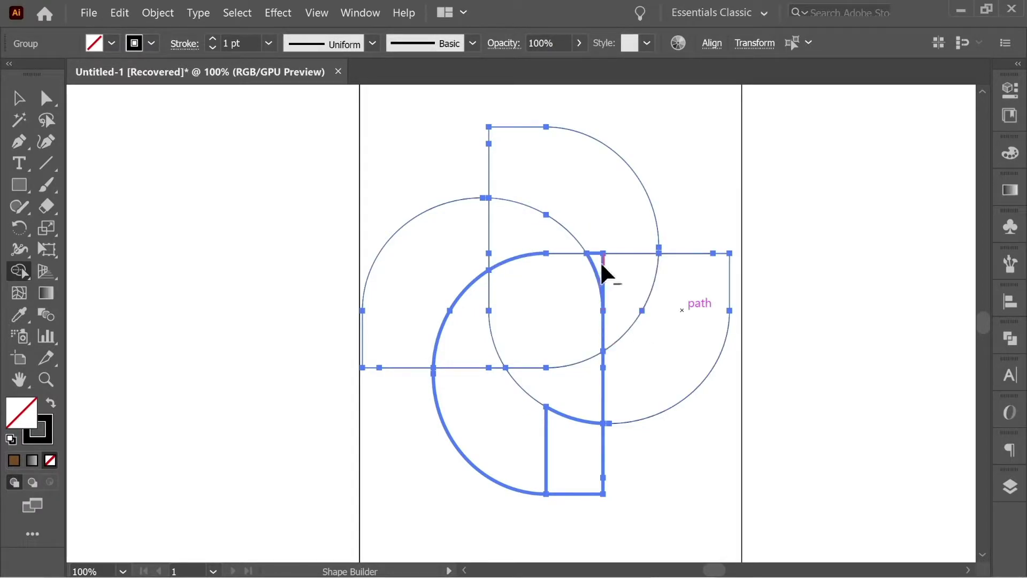
pyautogui.keyDown('alt'); pyautogui.click(602, 277); pyautogui.keyUp('alt')
pyautogui.moveTo(601, 411); pyautogui.dragTo(544, 424)
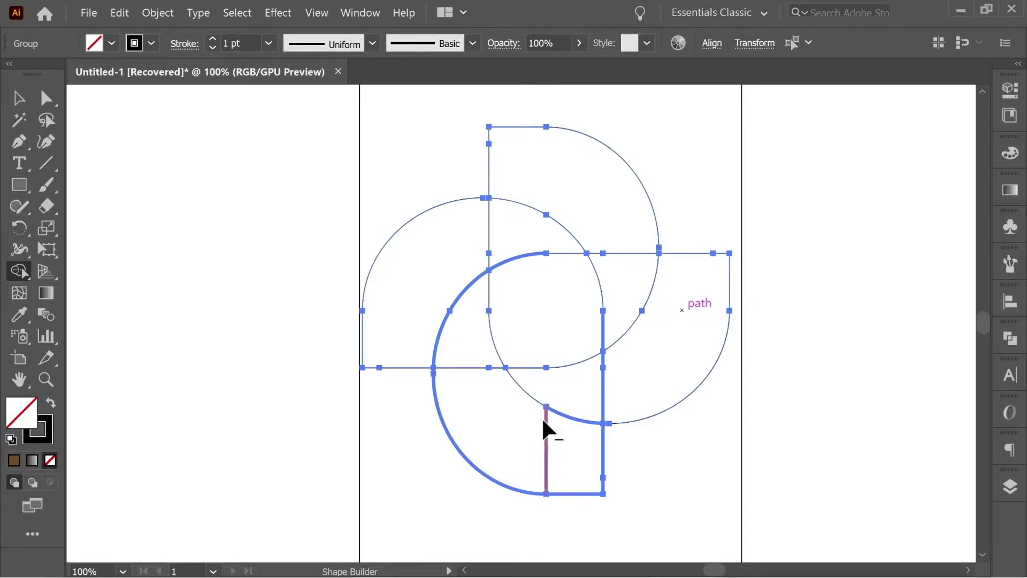
pyautogui.click(19, 98)
pyautogui.click(362, 222)
# Try pulling the bottom arm and the left arm aside to check how their outlines are separated, undoing each move.
pyautogui.moveTo(639, 324); pyautogui.dragTo(669, 330)
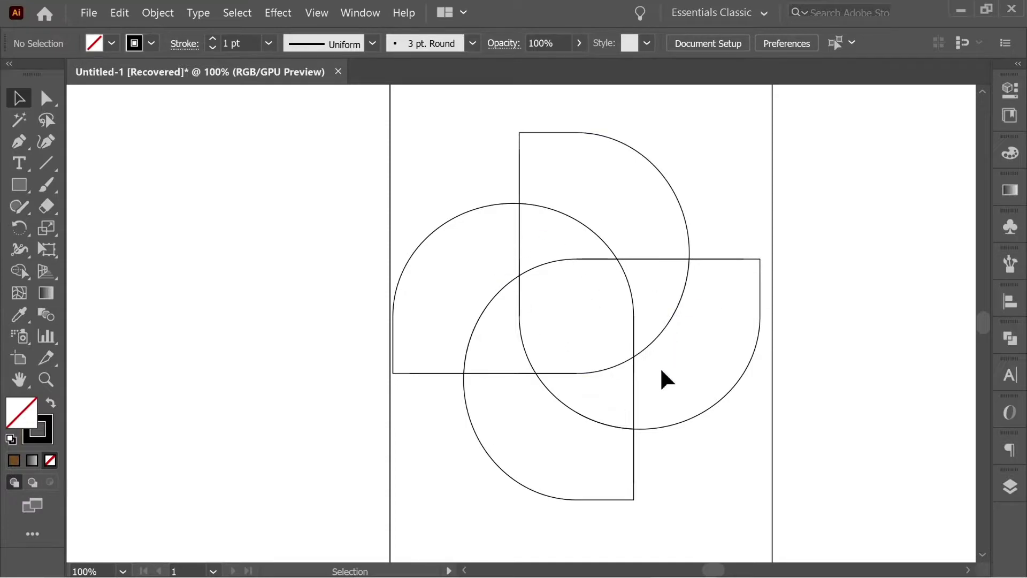
pyautogui.moveTo(637, 381); pyautogui.dragTo(687, 374)
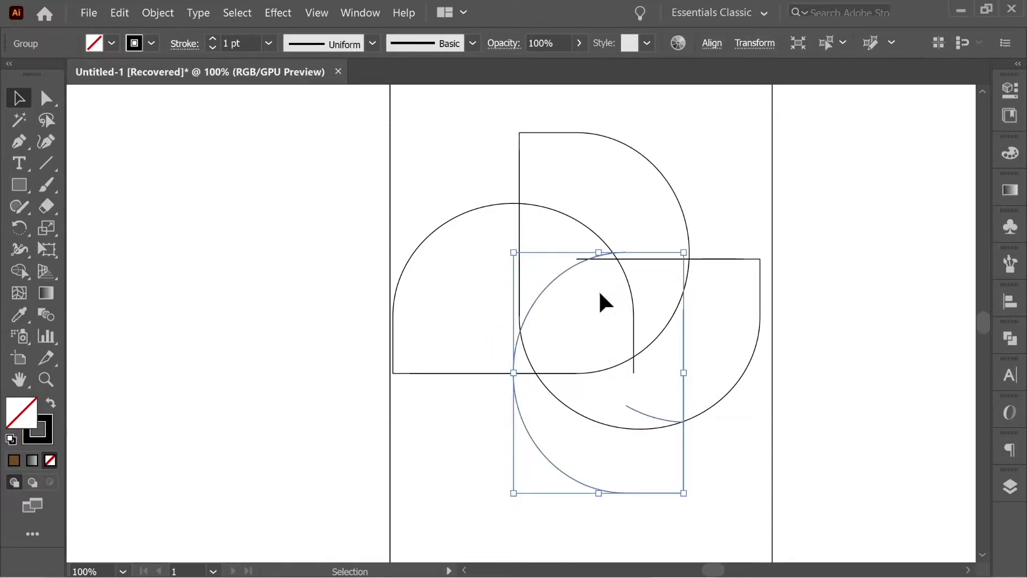
pyautogui.hotkey('ctrl', 'z')
pyautogui.moveTo(627, 278); pyautogui.dragTo(657, 261)
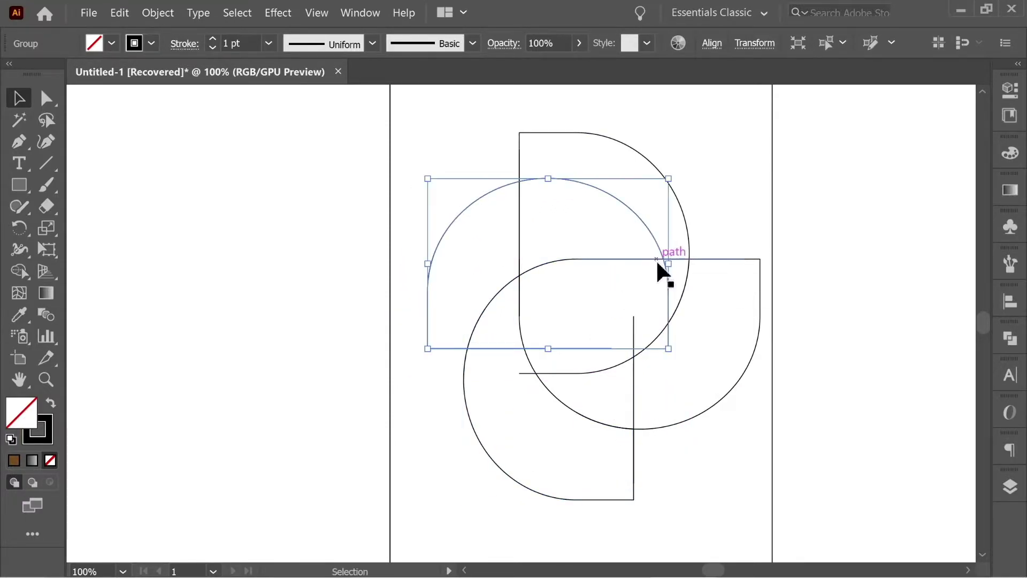
pyautogui.hotkey('ctrl', 'z')
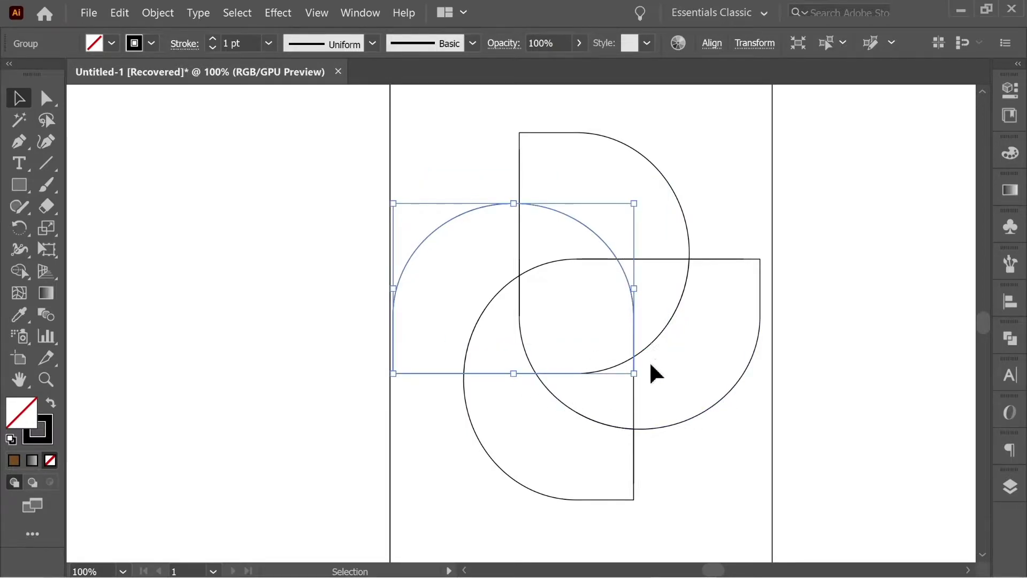
# Select all four arms and apply the Pathfinder Outline operation to them.
pyautogui.moveTo(758, 529); pyautogui.dragTo(409, 128)
pyautogui.click(360, 13)
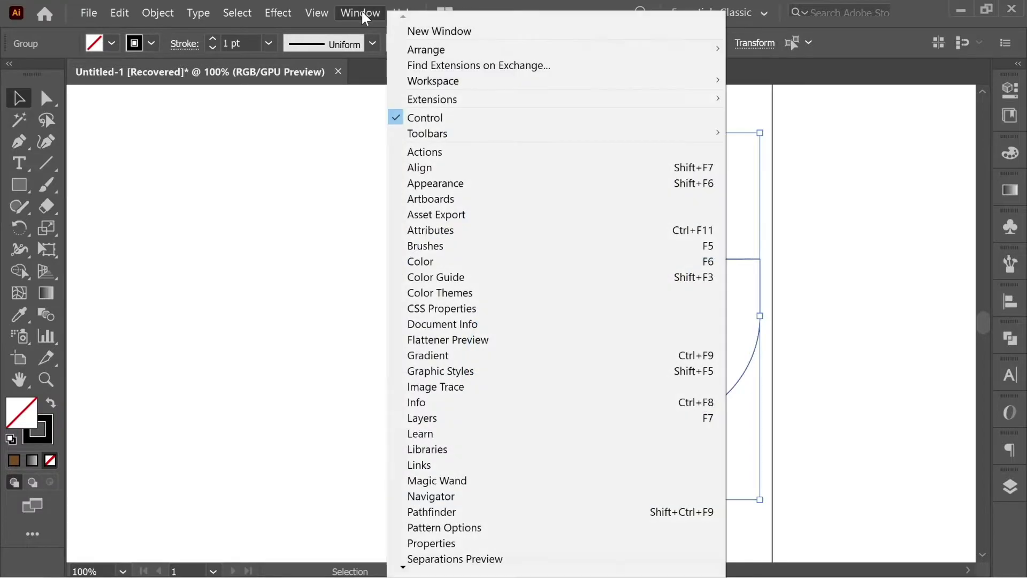
pyautogui.click(472, 512)
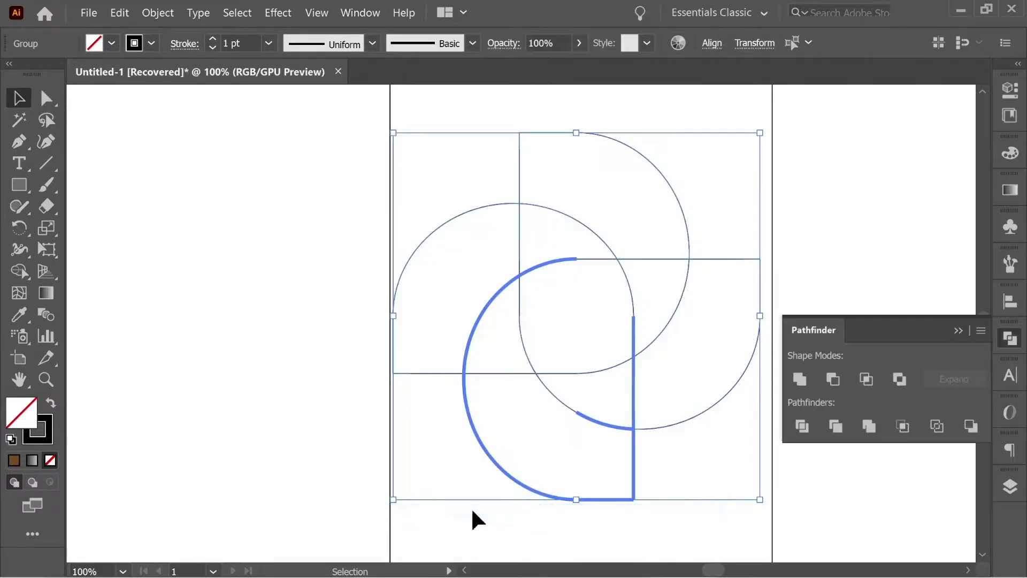
pyautogui.click(936, 424)
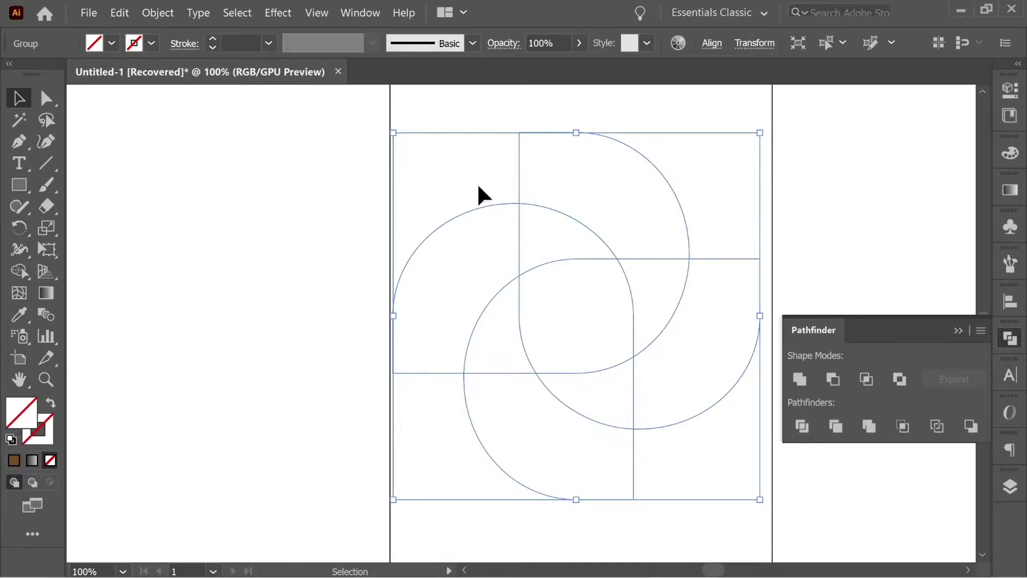
# Reselect the whole pinwheel, apply the Pathfinder Divide operation and give the resulting pieces a black stroke.
pyautogui.click(689, 520)
pyautogui.moveTo(759, 520); pyautogui.dragTo(377, 98)
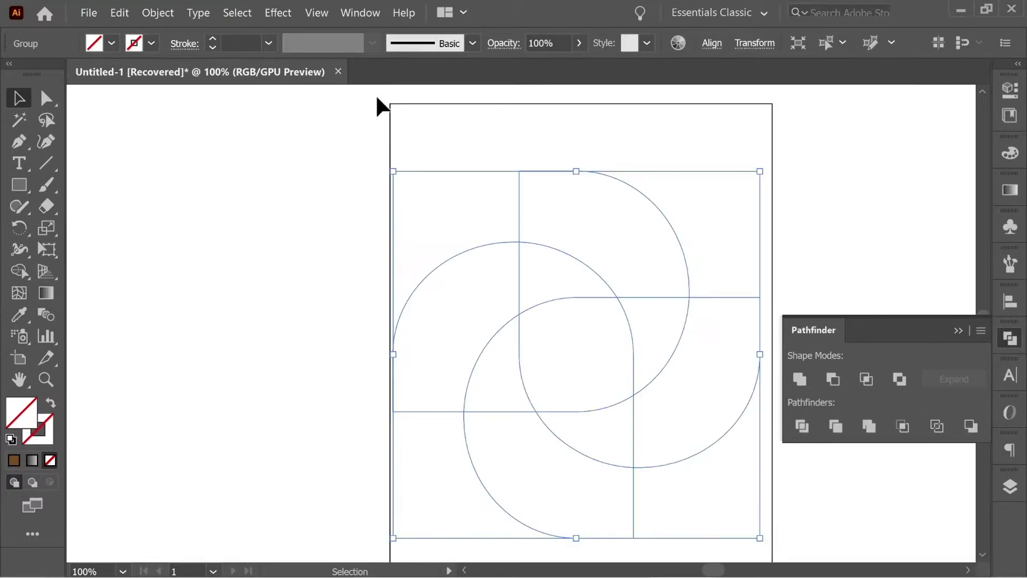
pyautogui.scroll(-2, 431, 255)
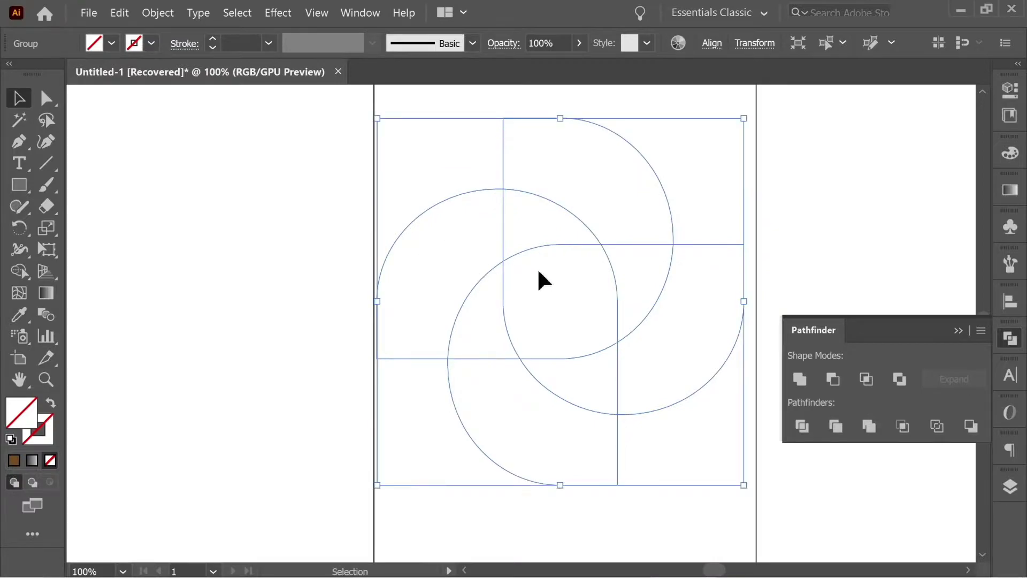
pyautogui.click(803, 426)
pyautogui.click(152, 43)
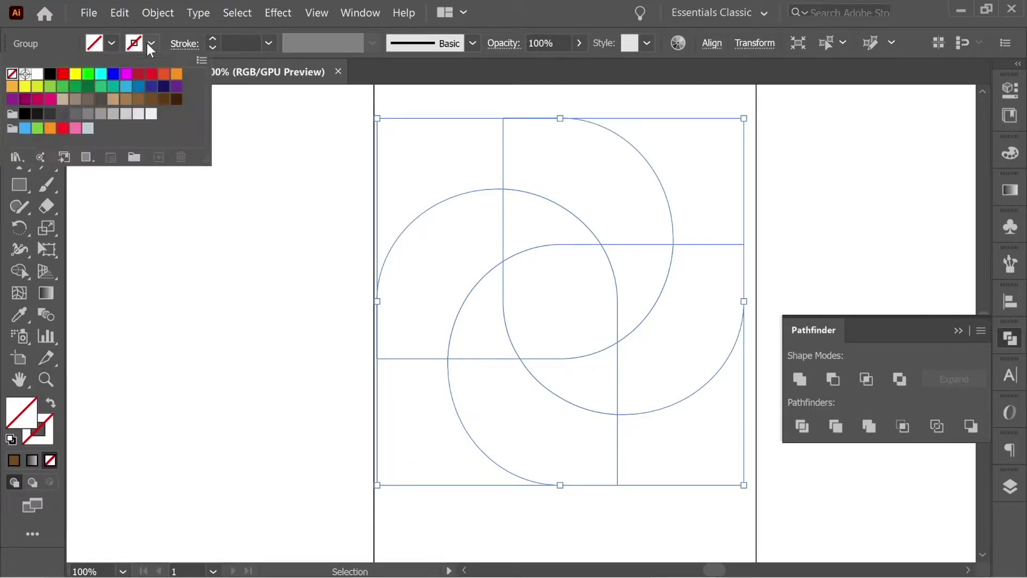
pyautogui.click(50, 74)
# Isolate pieces of the divided pinwheel and test-move them to check they are separate, undoing each move and leaving isolation.
pyautogui.click(196, 268)
pyautogui.click(627, 479)
pyautogui.doubleClick(619, 459)
pyautogui.click(616, 449)
pyautogui.moveTo(616, 449); pyautogui.dragTo(534, 471)
pyautogui.hotkey('ctrl', 'z')
pyautogui.doubleClick(610, 344)
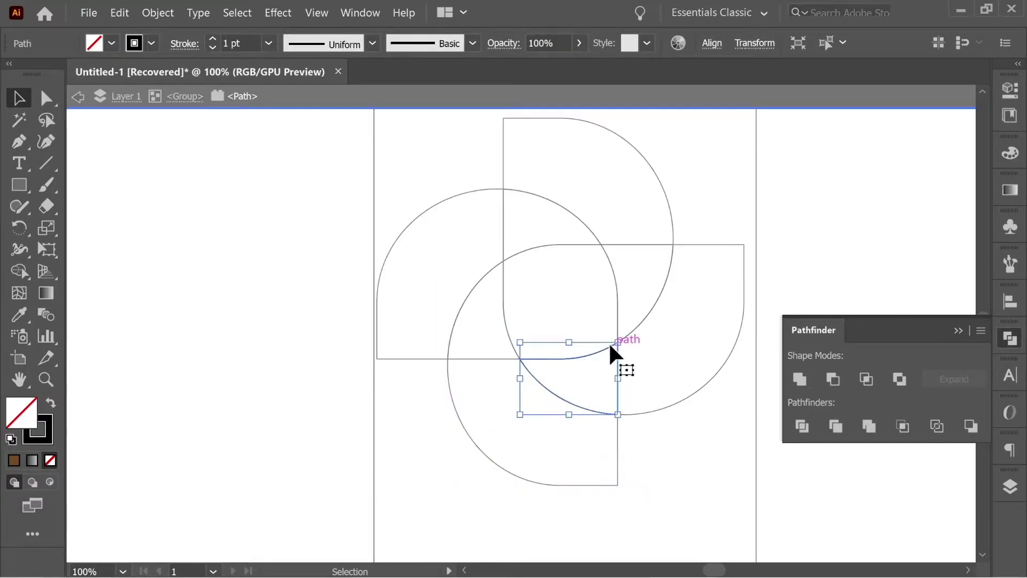
pyautogui.moveTo(605, 347); pyautogui.dragTo(445, 377)
pyautogui.hotkey('ctrl', 'z')
pyautogui.click(381, 316)
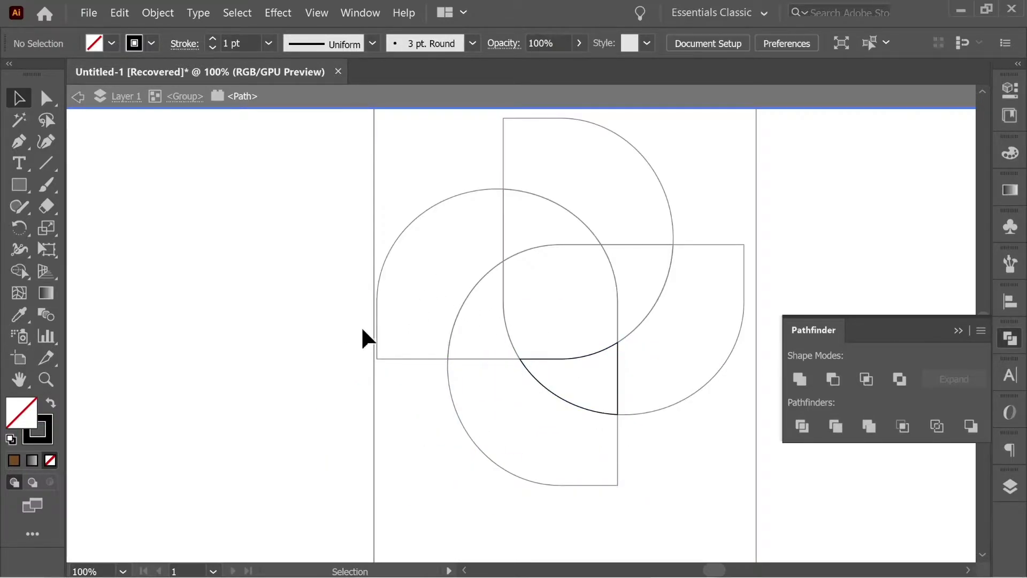
pyautogui.doubleClick(378, 204)
# Select the entire divided pinwheel group and duplicate it in place, directly in front of the original.
pyautogui.press('space')
pyautogui.moveTo(666, 313); pyautogui.dragTo(645, 341)
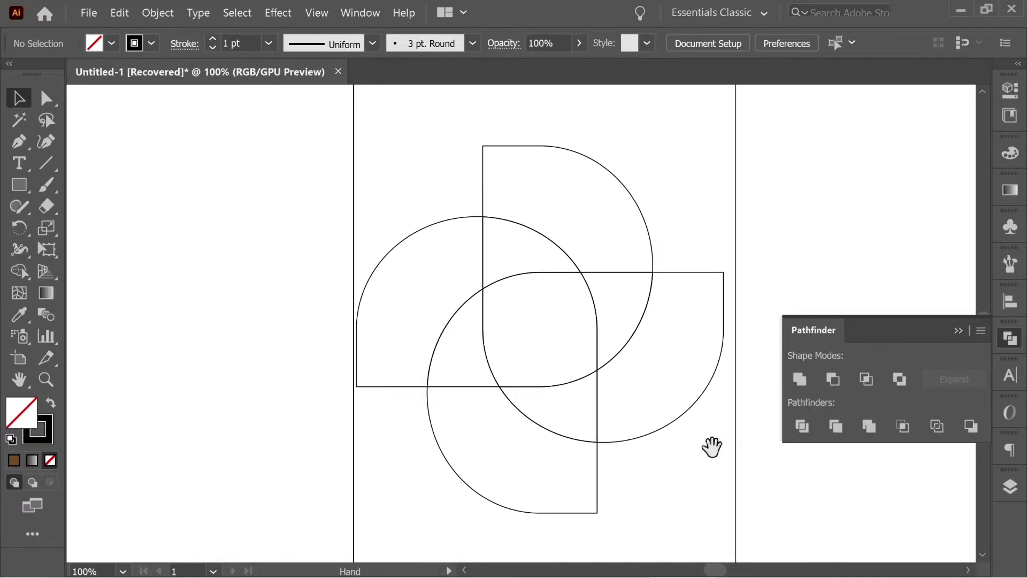
pyautogui.moveTo(657, 416); pyautogui.dragTo(638, 414)
pyautogui.moveTo(701, 516); pyautogui.dragTo(598, 411)
pyautogui.moveTo(465, 210); pyautogui.dragTo(473, 205)
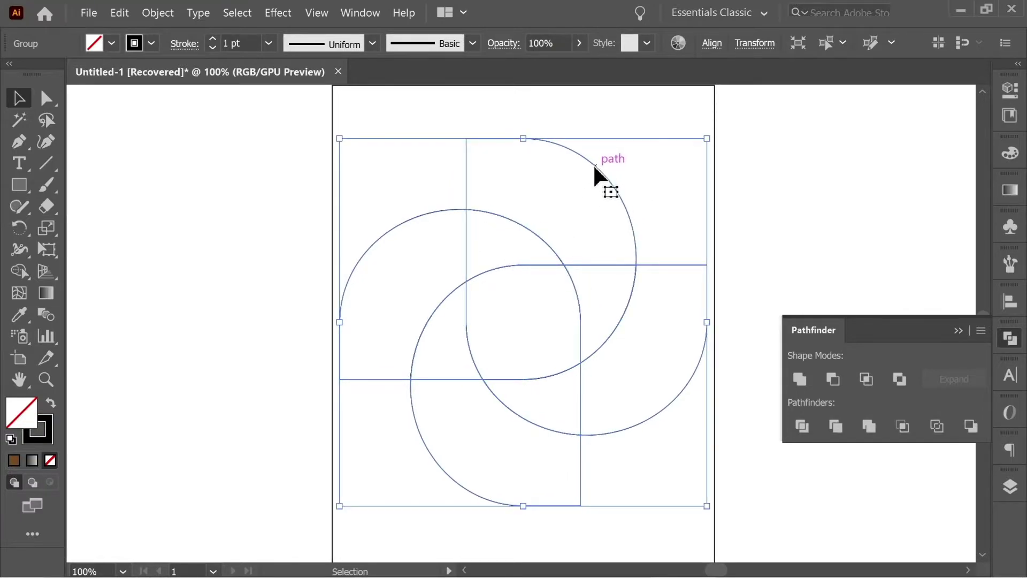
pyautogui.press('a')
pyautogui.press('ctrl')
pyautogui.press('ctrl')
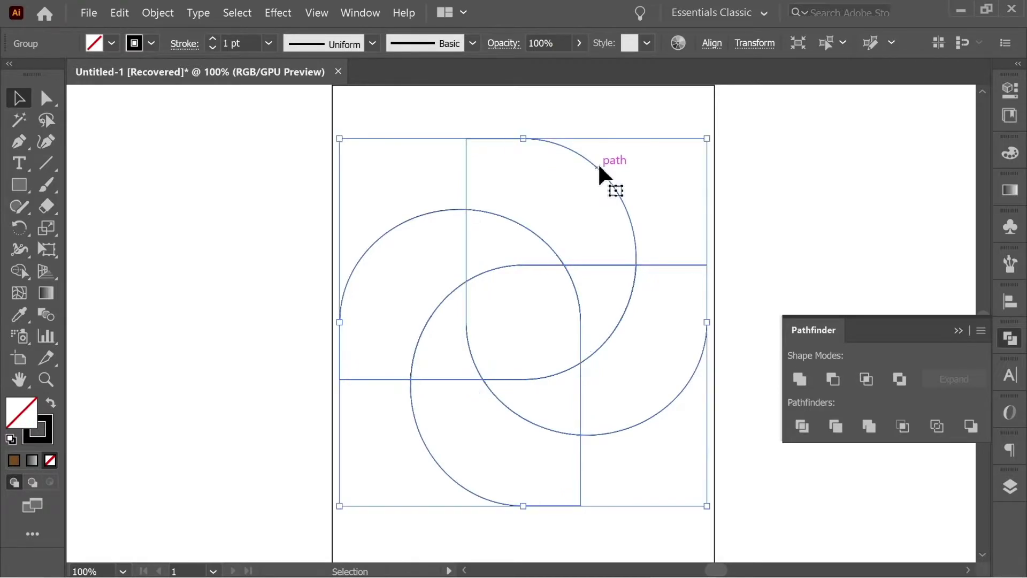
# Check the front copy by moving it aside, undo the move, and unite the copy into one outer silhouette.
pyautogui.moveTo(595, 167); pyautogui.dragTo(405, 176)
pyautogui.hotkey('ctrl', 'z')
pyautogui.click(801, 380)
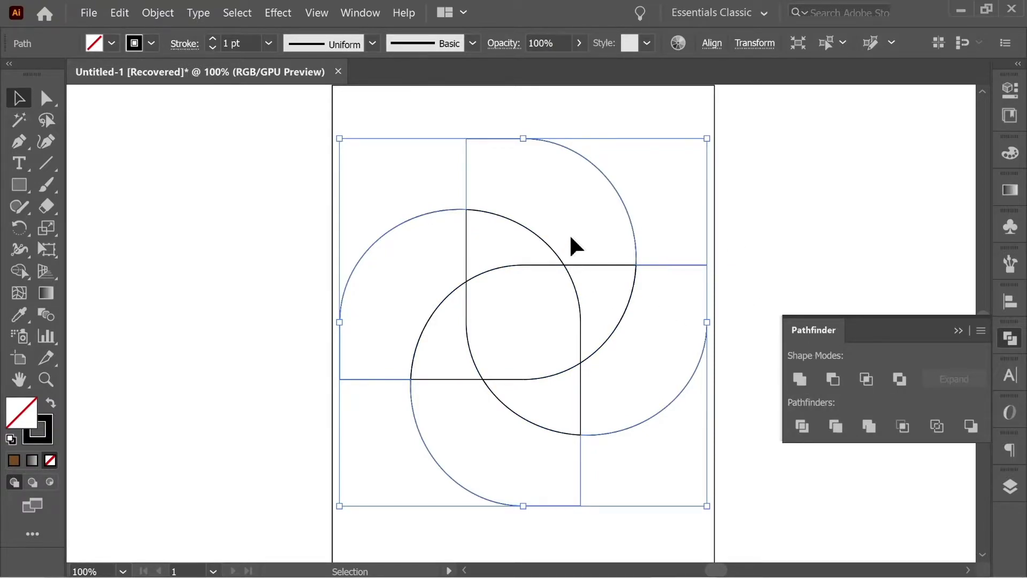
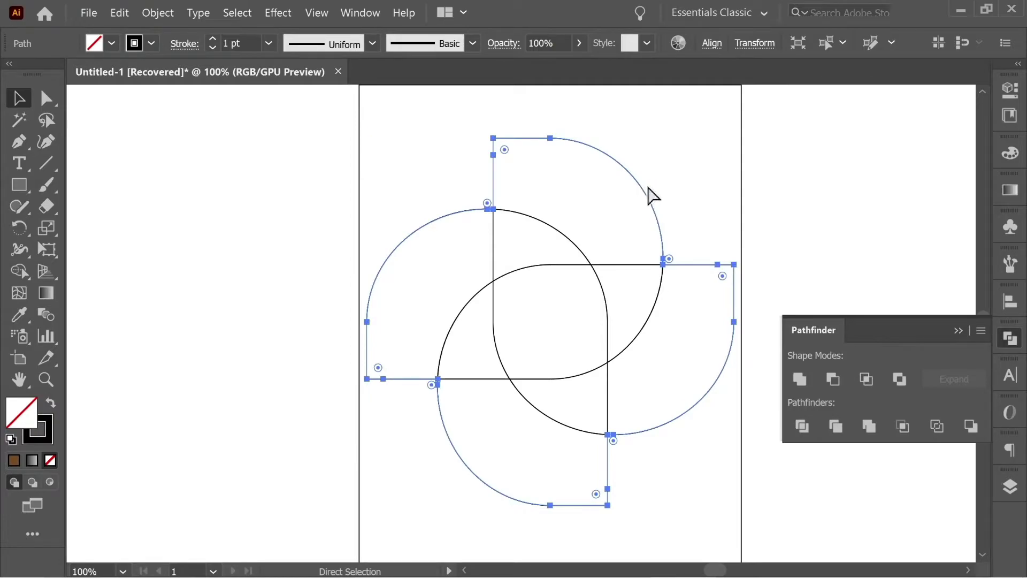
# Duplicate the divided pinwheel group in place and test-move it to check the copy, undoing the move.
pyautogui.click(567, 233)
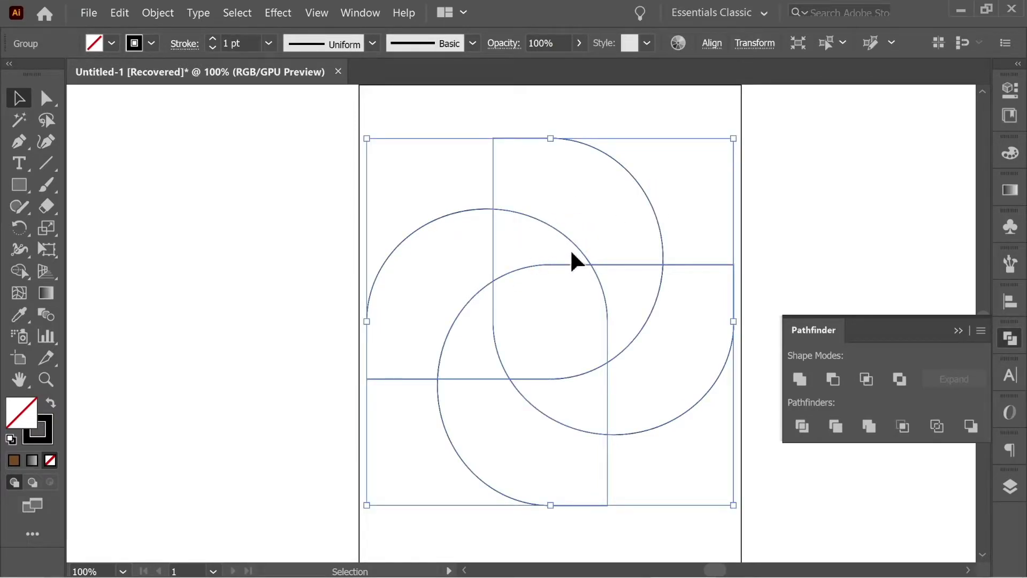
pyautogui.press('ctrl')
pyautogui.hotkey('ctrl', 'shift')
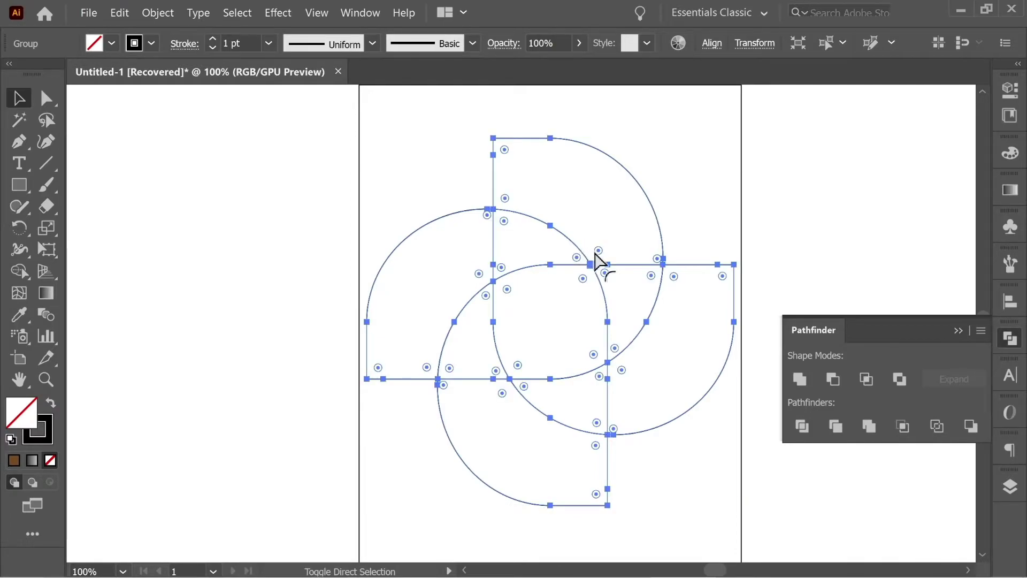
pyautogui.moveTo(647, 198); pyautogui.dragTo(412, 188)
pyautogui.hotkey('ctrl', 'z')
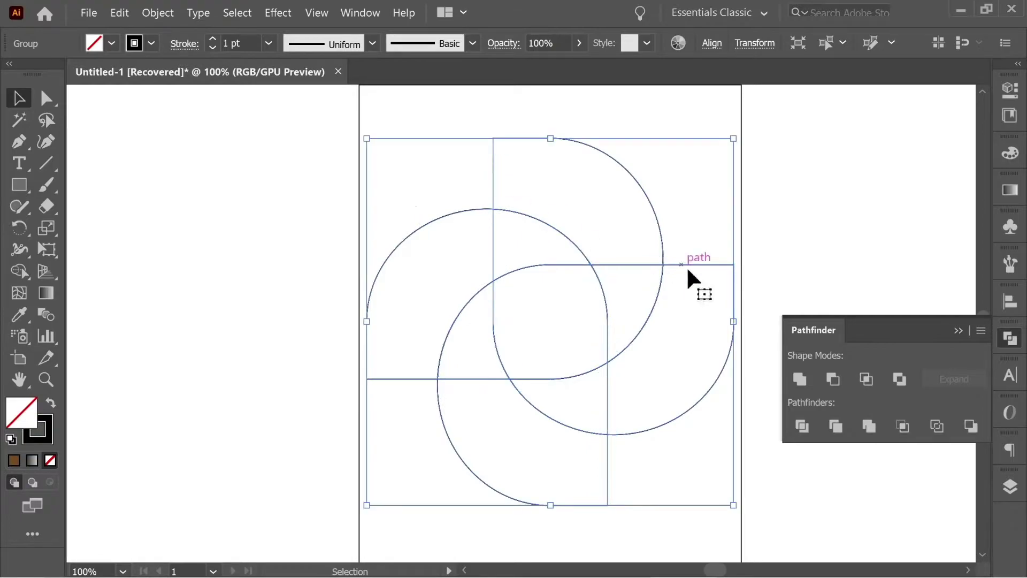
# Give the front copy of the divided pinwheel a white 5 pt stroke and deselect it.
pyautogui.click(152, 44)
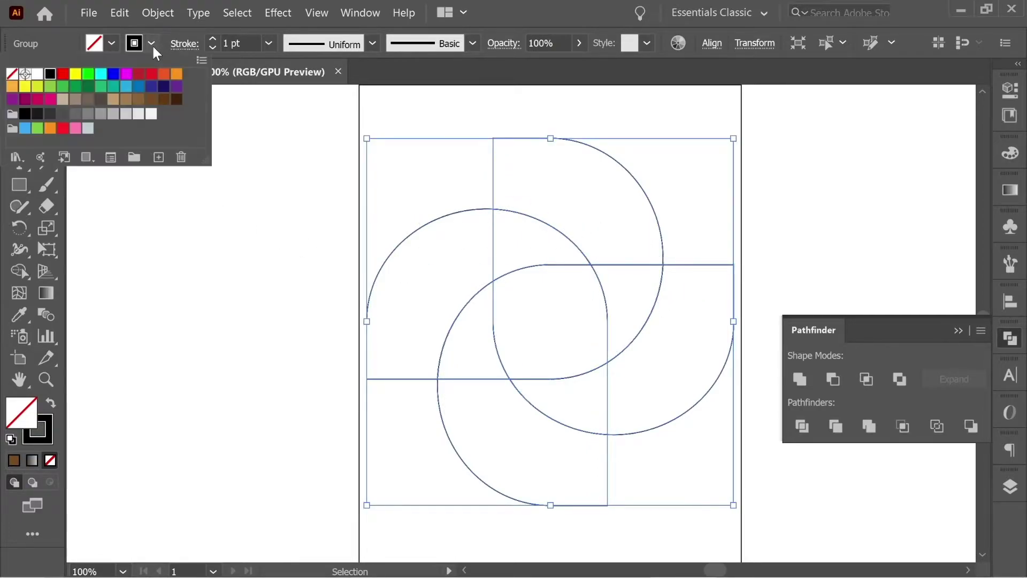
pyautogui.click(37, 73)
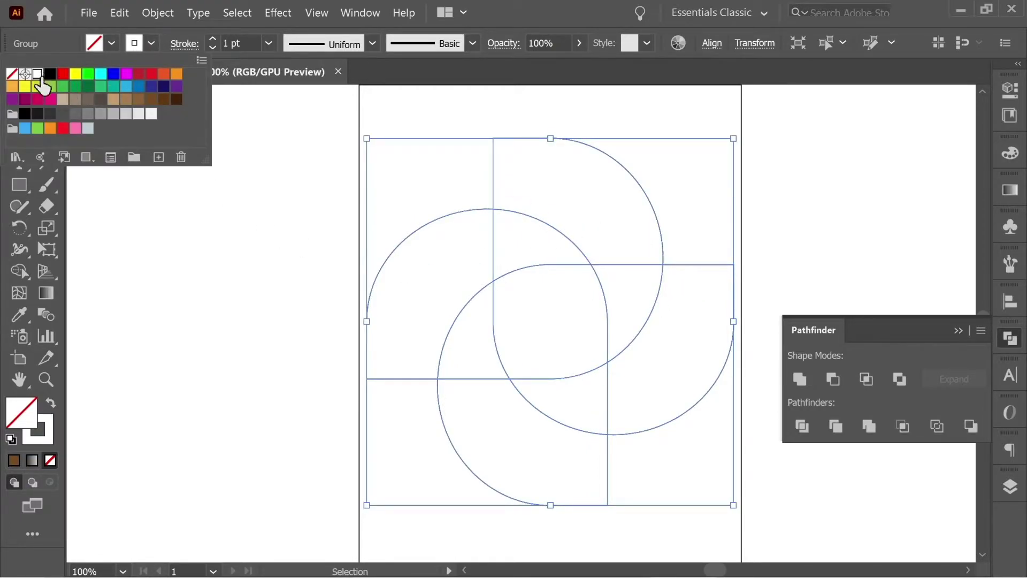
pyautogui.click(57, 519)
pyautogui.click(214, 39)
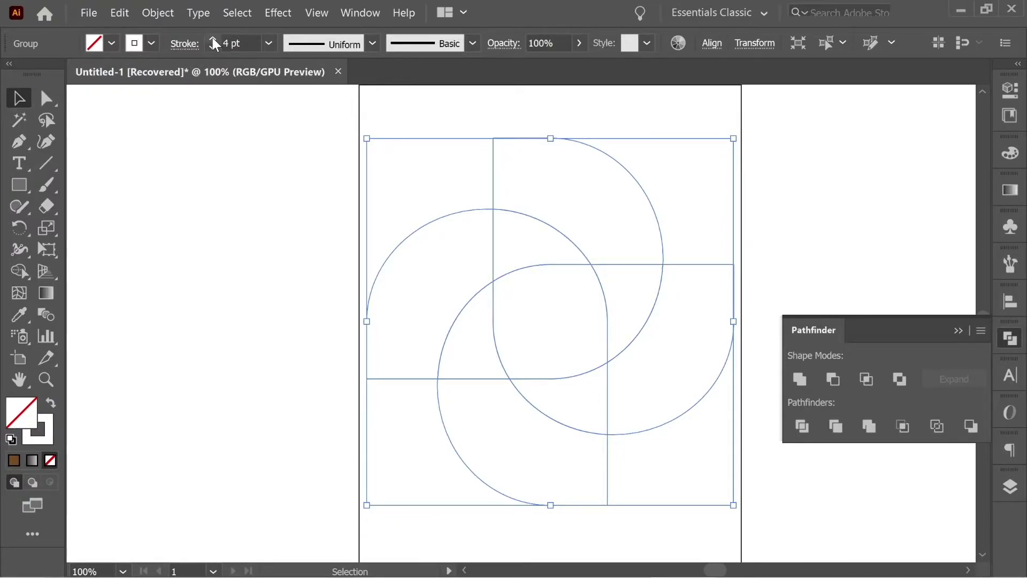
pyautogui.click(214, 40)
pyautogui.hotkey('ctrl', 'shift', 'a')
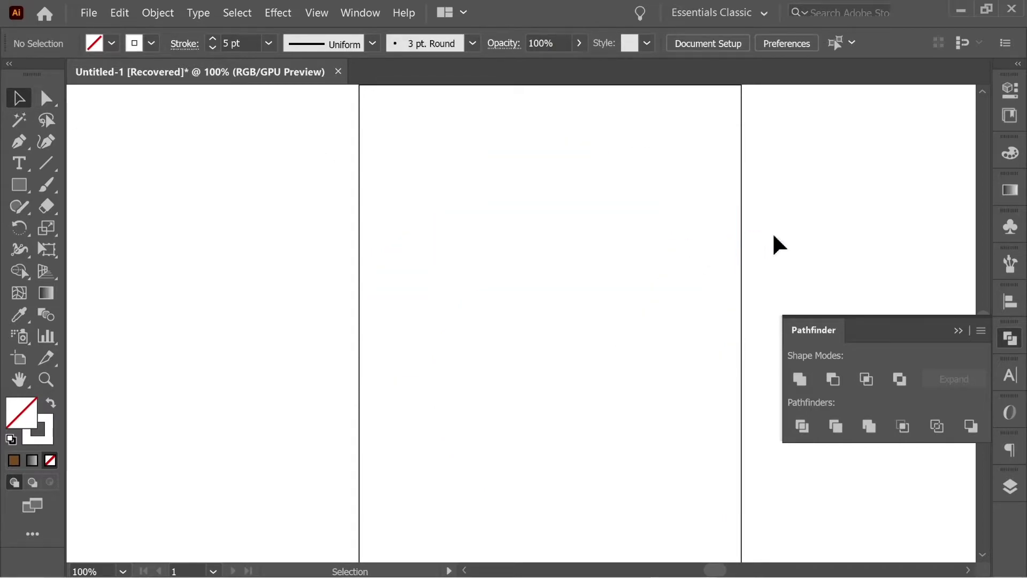
# Isolate the black-stroked divided pinwheel group and fill its right-hand outer arm piece with the sampled magenta palette colour.
pyautogui.click(663, 283)
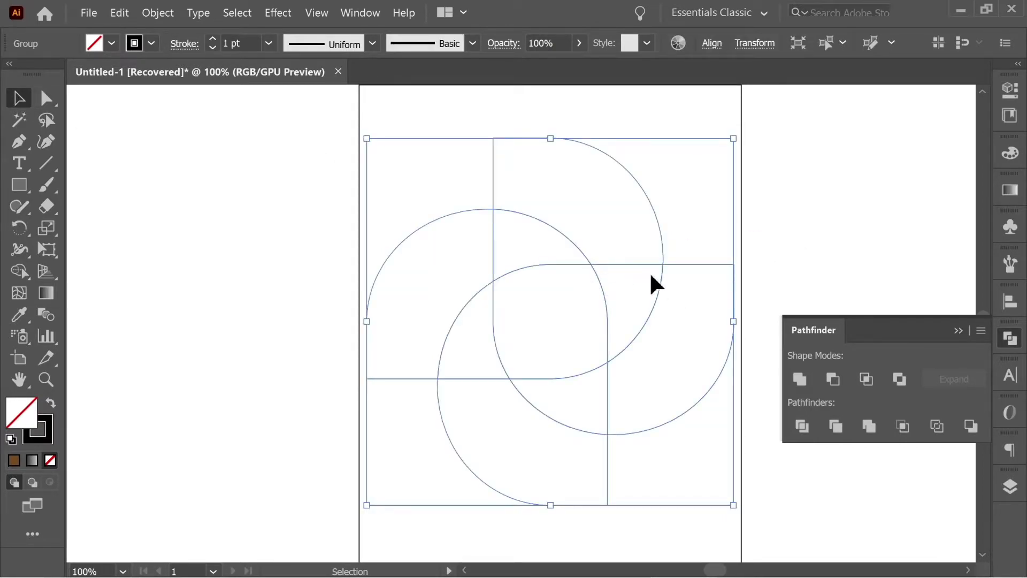
pyautogui.moveTo(373, 198); pyautogui.dragTo(447, 181)
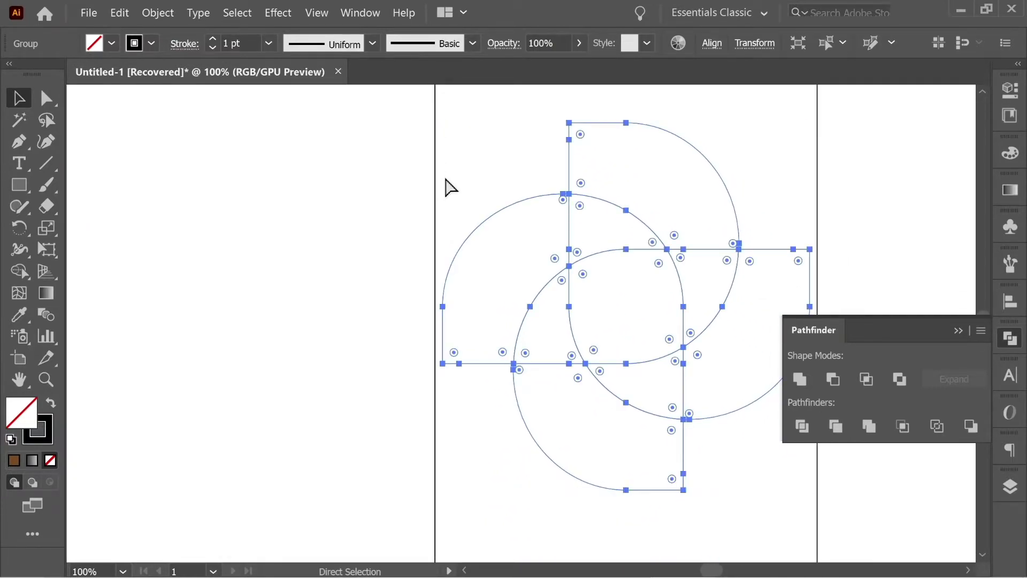
pyautogui.hotkey('ctrl', '-')
pyautogui.press('v')
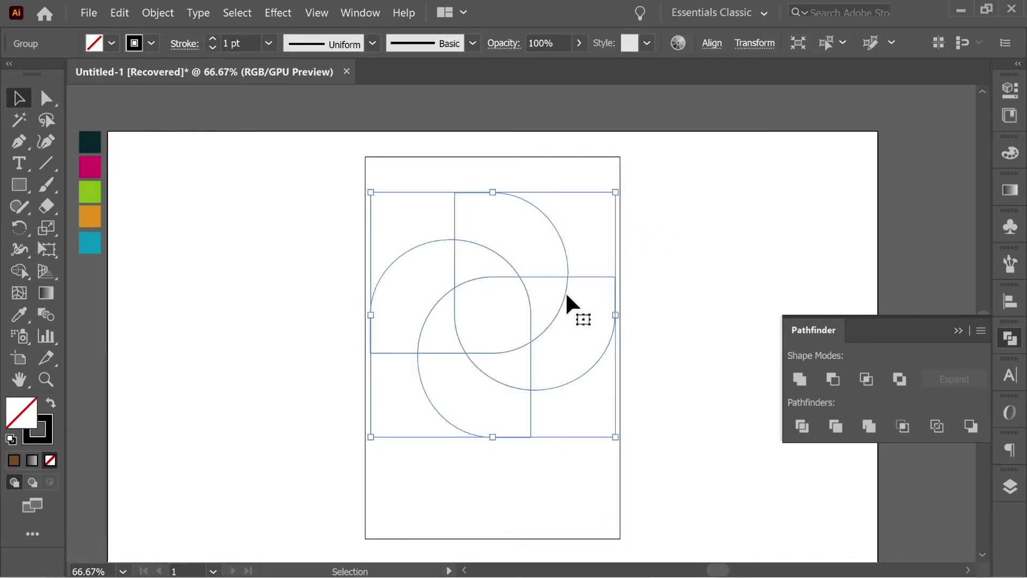
pyautogui.doubleClick(566, 296)
pyautogui.click(566, 297)
pyautogui.moveTo(217, 273); pyautogui.dragTo(290, 270)
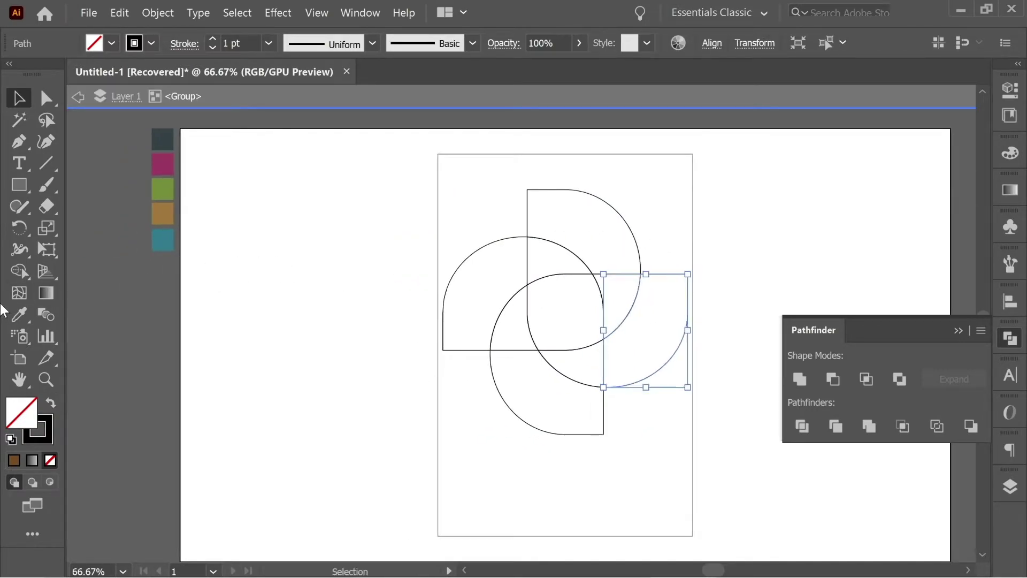
pyautogui.click(19, 315)
pyautogui.click(160, 161)
pyautogui.click(21, 98)
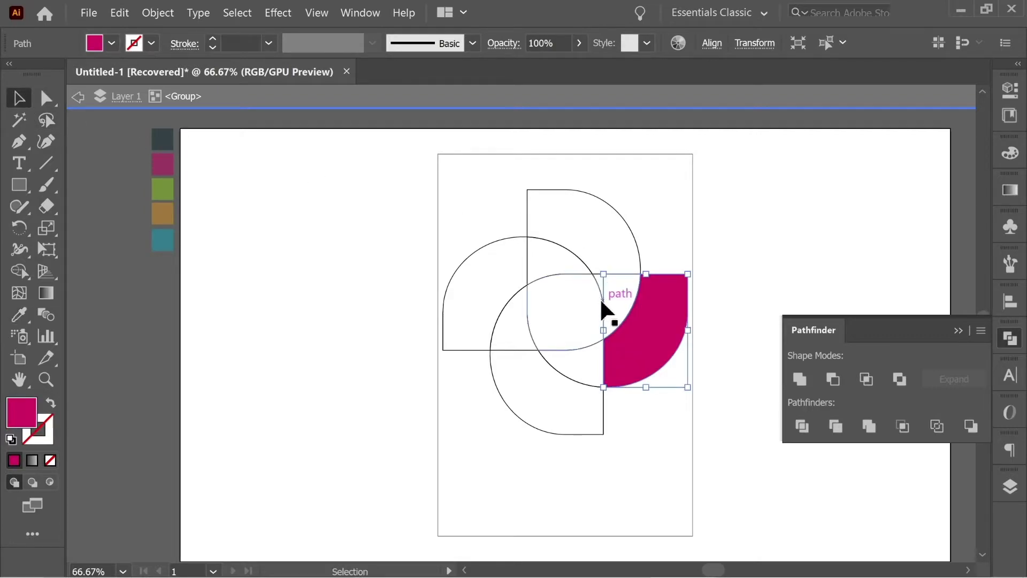
# Fill the upper outer arm piece with the palette's green and the left-hand outer arm piece with its orange.
pyautogui.click(601, 272)
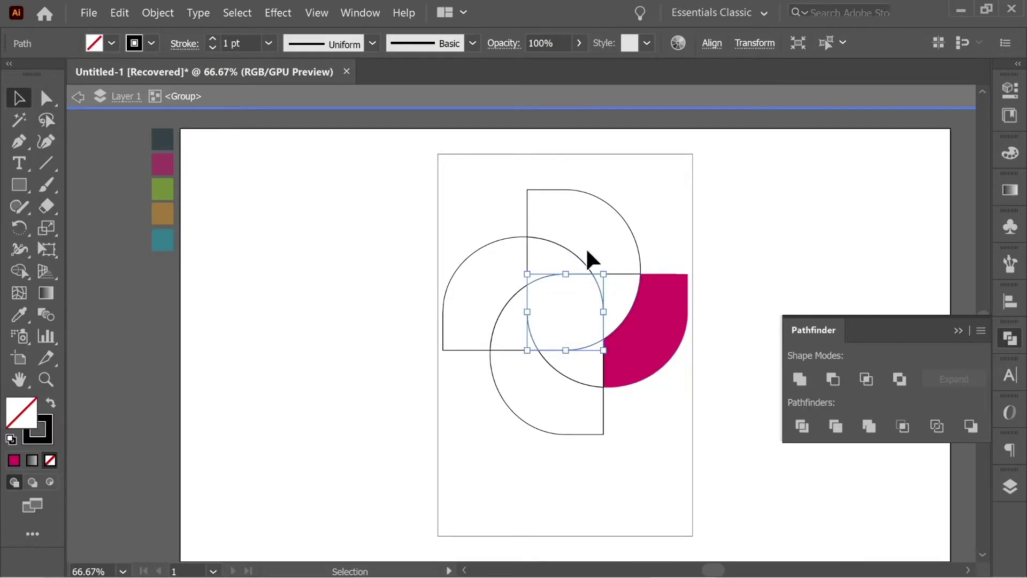
pyautogui.click(529, 220)
pyautogui.click(19, 314)
pyautogui.click(162, 189)
pyautogui.click(19, 100)
pyautogui.click(455, 270)
pyautogui.click(19, 315)
pyautogui.click(163, 213)
pyautogui.click(19, 98)
# Fill the lower arm of the pinwheel with the blue sampled from the palette.
pyautogui.click(162, 240)
pyautogui.click(19, 97)
pyautogui.click(570, 349)
pyautogui.click(20, 314)
pyautogui.click(162, 235)
pyautogui.click(19, 98)
# Fill the inner overlap pieces beside the right, upper and left arms with matching magenta, green and orange.
pyautogui.click(603, 315)
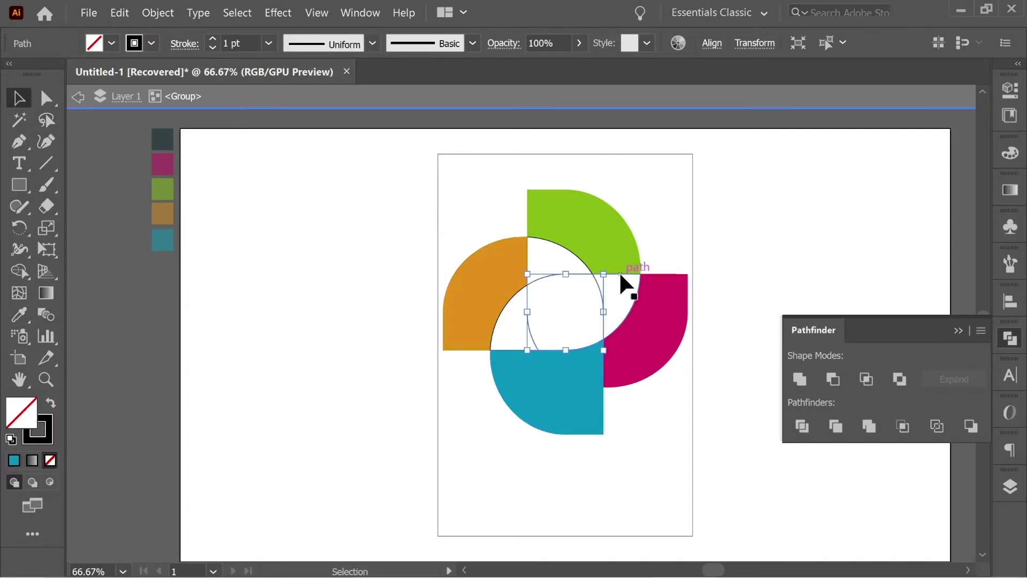
pyautogui.click(618, 274)
pyautogui.click(542, 240)
pyautogui.click(20, 315)
pyautogui.click(162, 189)
pyautogui.click(19, 98)
pyautogui.click(498, 319)
pyautogui.click(19, 314)
pyautogui.click(162, 214)
pyautogui.click(19, 97)
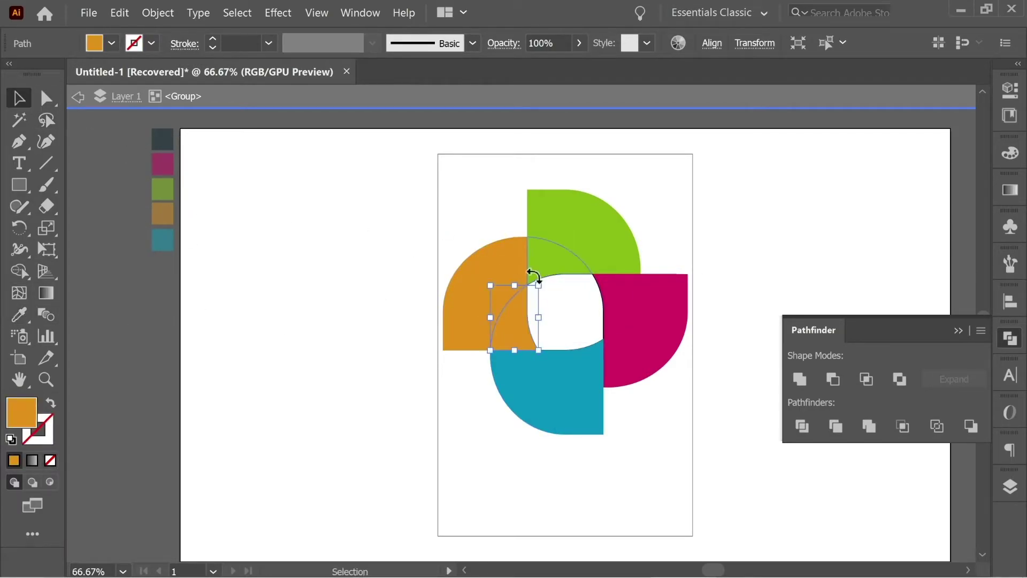
# Fill the pinwheel's central piece with white (FFFFFF) and remove its stroke.
pyautogui.click(555, 282)
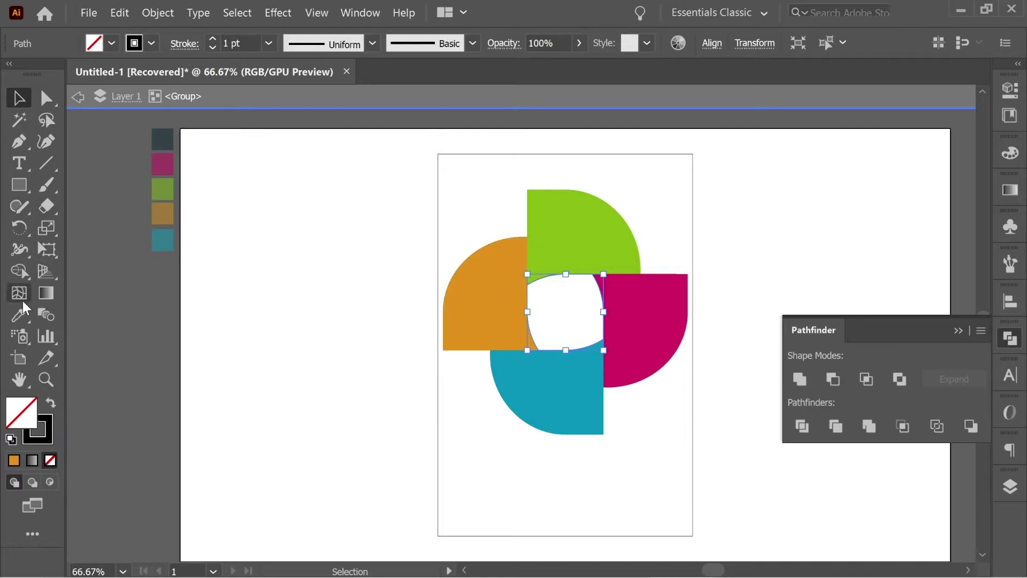
pyautogui.doubleClick(16, 417)
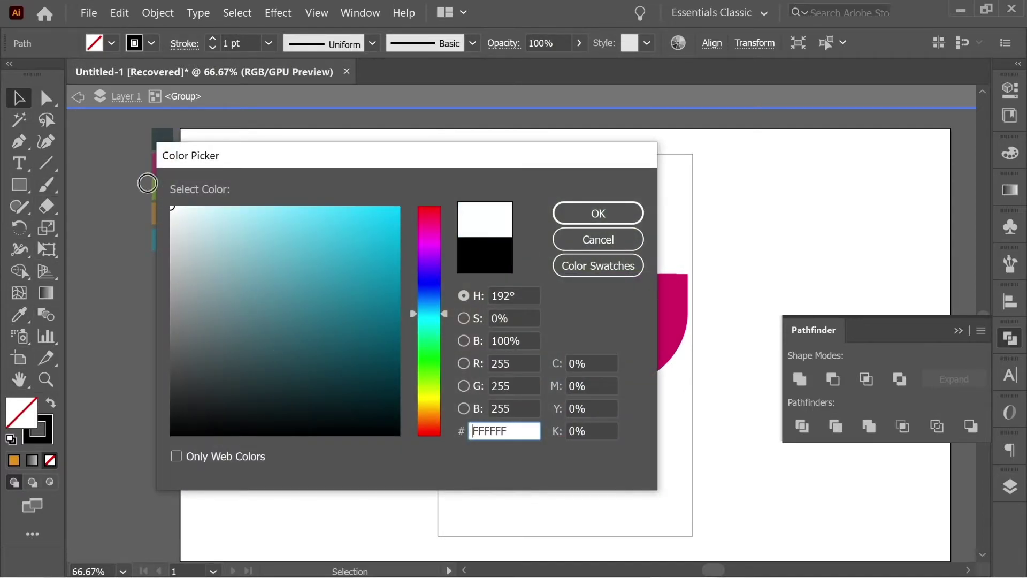
pyautogui.click(597, 217)
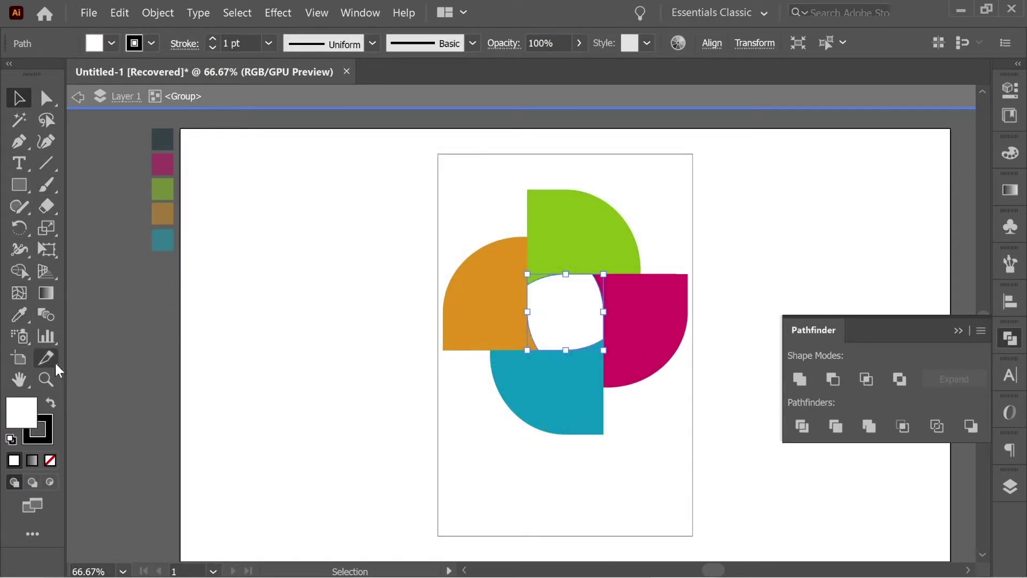
pyautogui.click(53, 425)
pyautogui.click(50, 460)
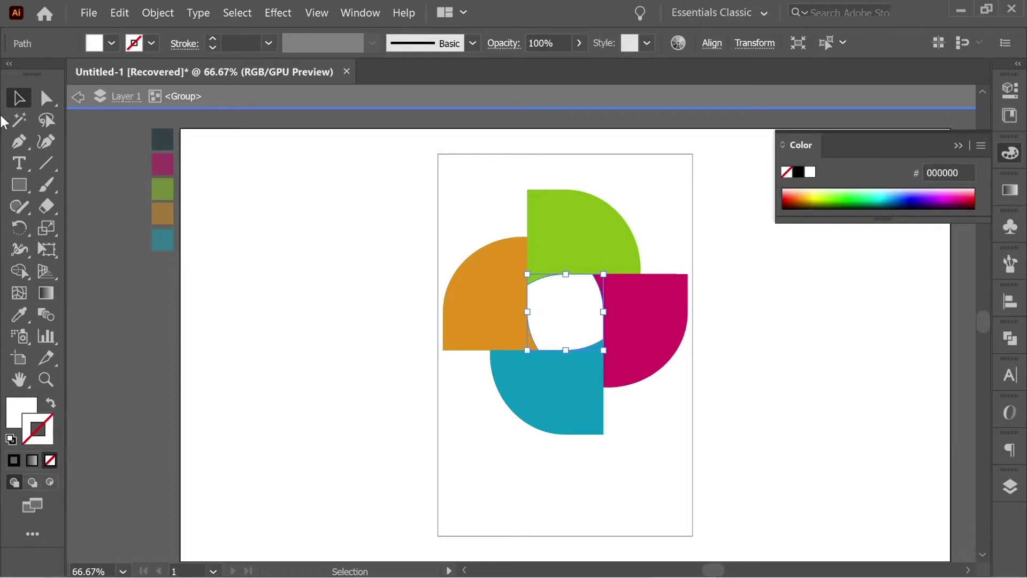
pyautogui.click(276, 271)
# Set the opacity of the magenta outer arm piece to 50%.
pyautogui.moveTo(624, 360); pyautogui.dragTo(595, 356)
pyautogui.moveTo(619, 320); pyautogui.dragTo(580, 341)
pyautogui.click(580, 355)
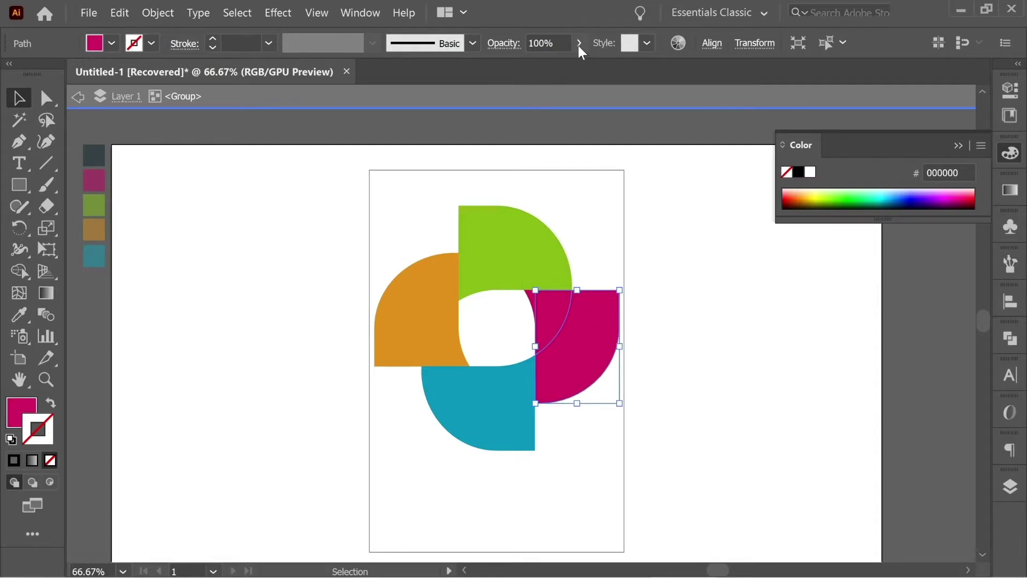
pyautogui.click(546, 42)
pyautogui.write('50')
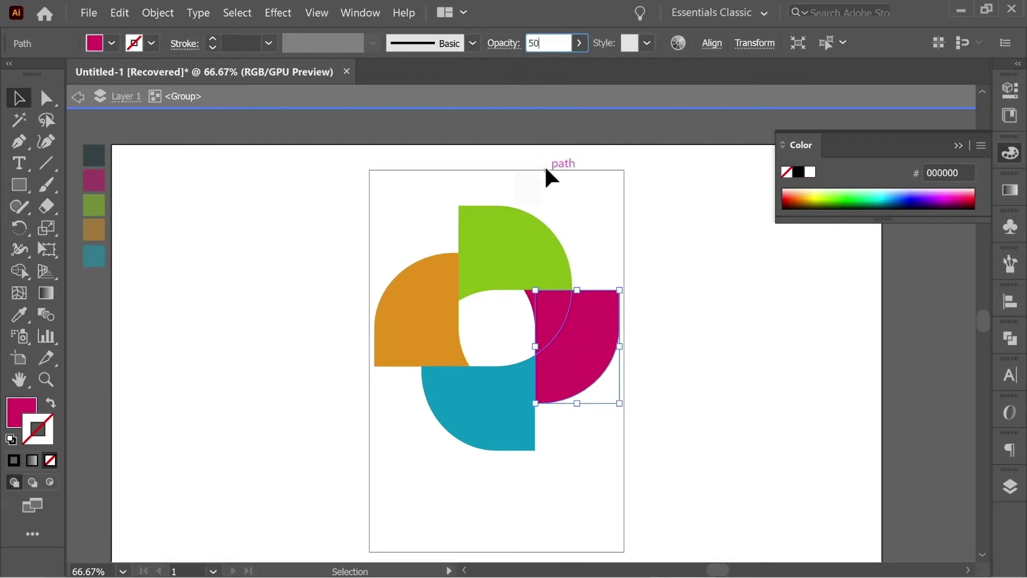
pyautogui.press('Return')
# Select the green, orange and blue outer arm pieces together and set their opacity to 50%.
pyautogui.click(517, 220)
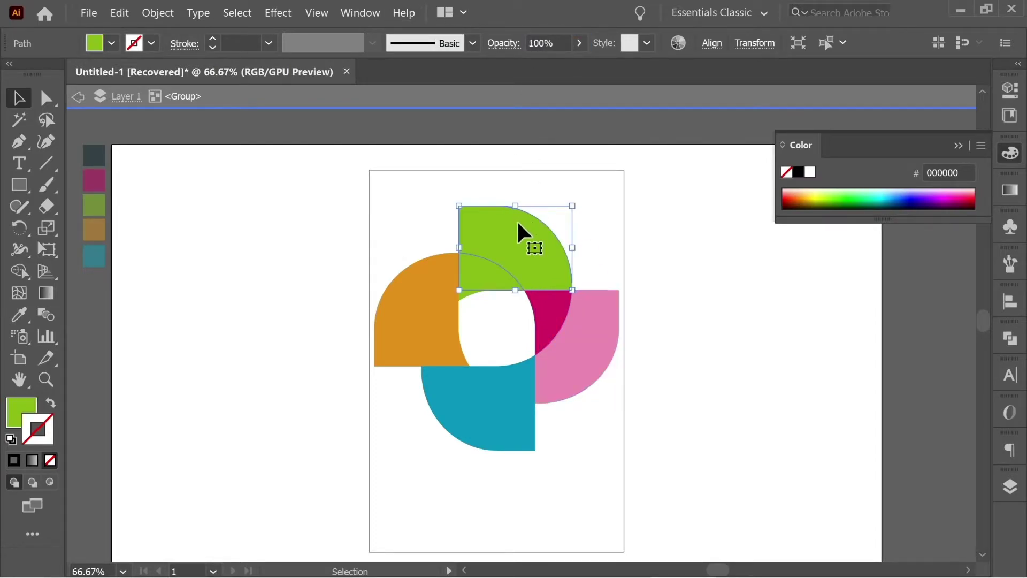
pyautogui.keyDown('shift'); pyautogui.click(403, 297); pyautogui.keyUp('shift')
pyautogui.keyDown('shift'); pyautogui.click(478, 439); pyautogui.keyUp('shift')
pyautogui.click(569, 43)
pyautogui.press('Return')
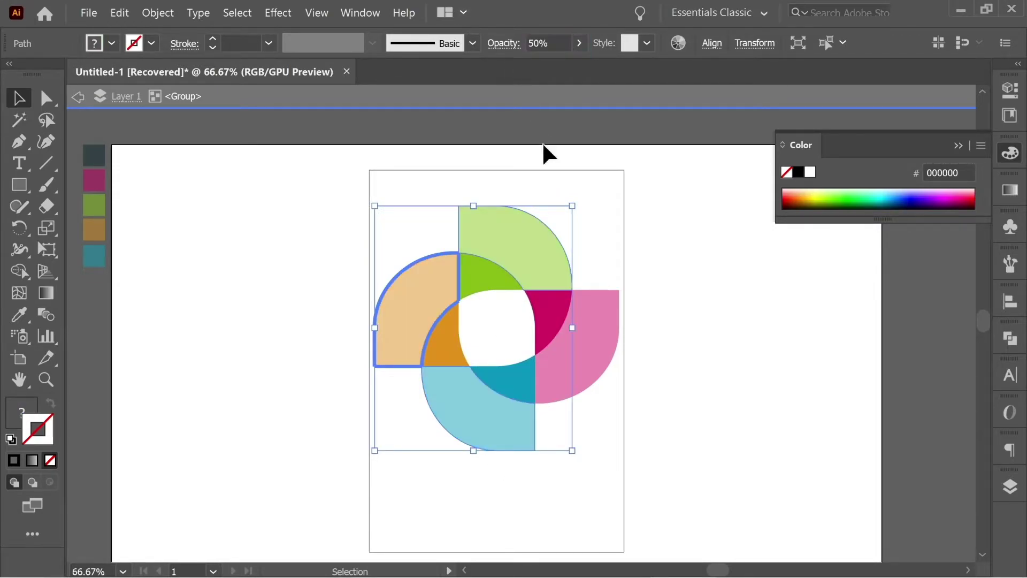
# Select the four inner overlap pieces together and set their opacity to 30%.
pyautogui.click(536, 304)
pyautogui.keyDown('shift'); pyautogui.click(478, 267); pyautogui.keyUp('shift')
pyautogui.keyDown('shift'); pyautogui.click(442, 345); pyautogui.keyUp('shift')
pyautogui.keyDown('shift'); pyautogui.click(521, 381); pyautogui.keyUp('shift')
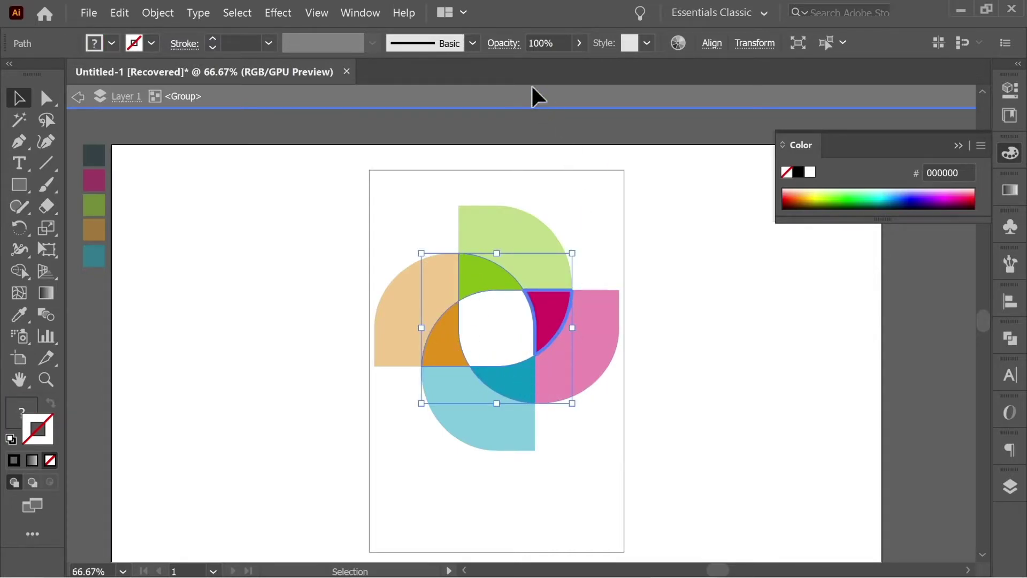
pyautogui.click(563, 42)
pyautogui.write('30')
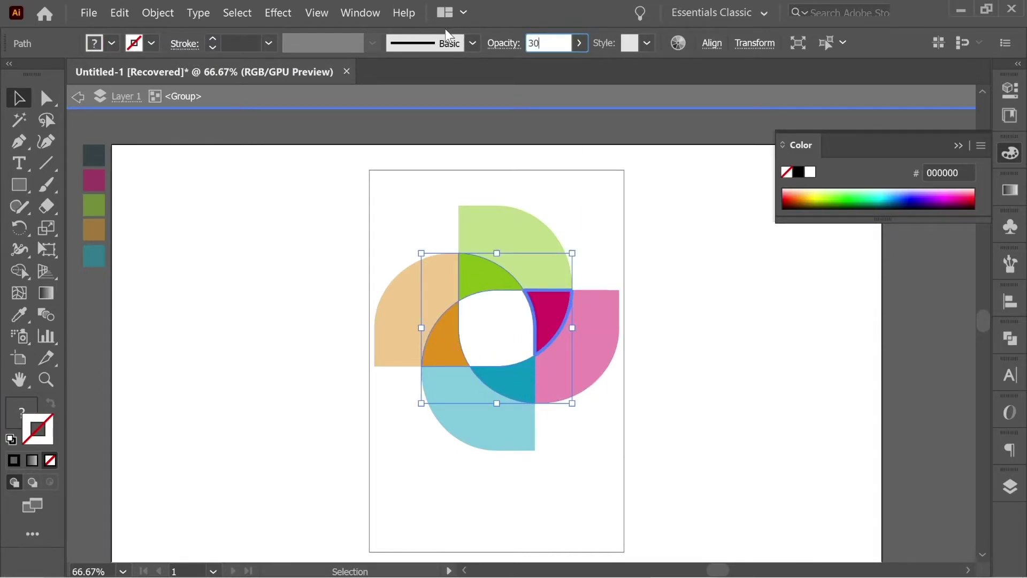
pyautogui.press('Return')
# Set the white central piece's opacity to 30% and leave the group's isolation mode.
pyautogui.click(519, 332)
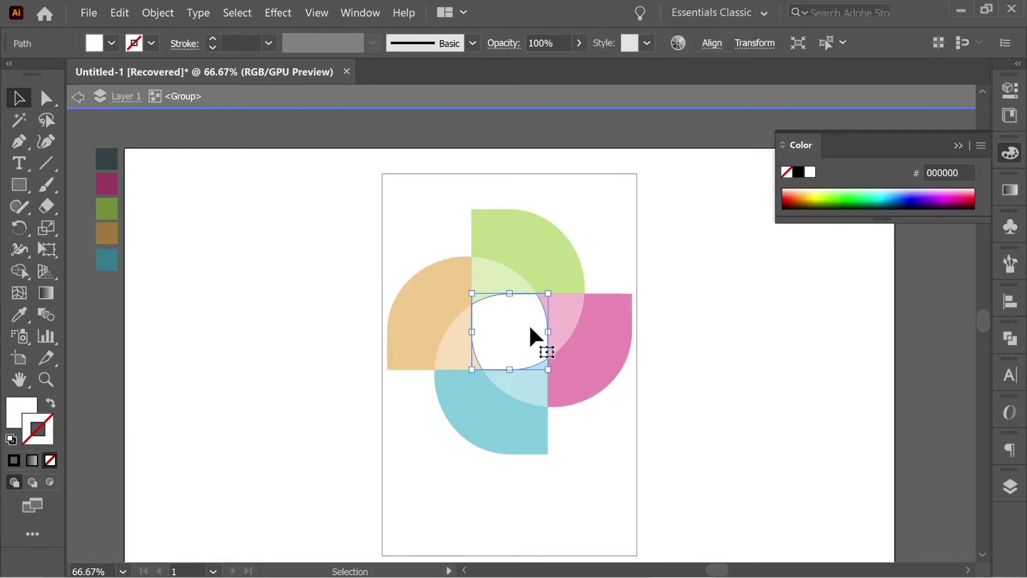
pyautogui.click(580, 42)
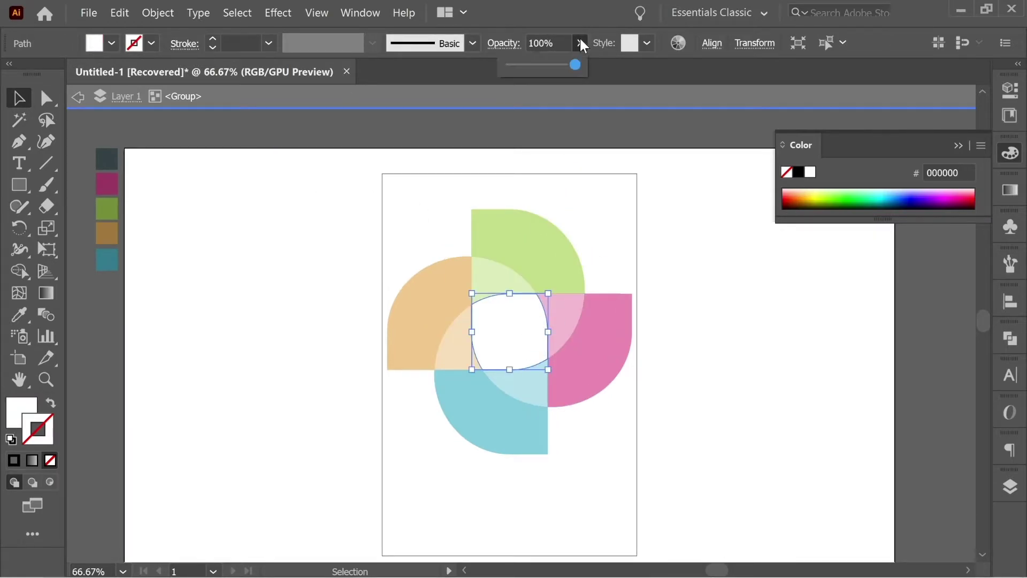
pyautogui.write('30')
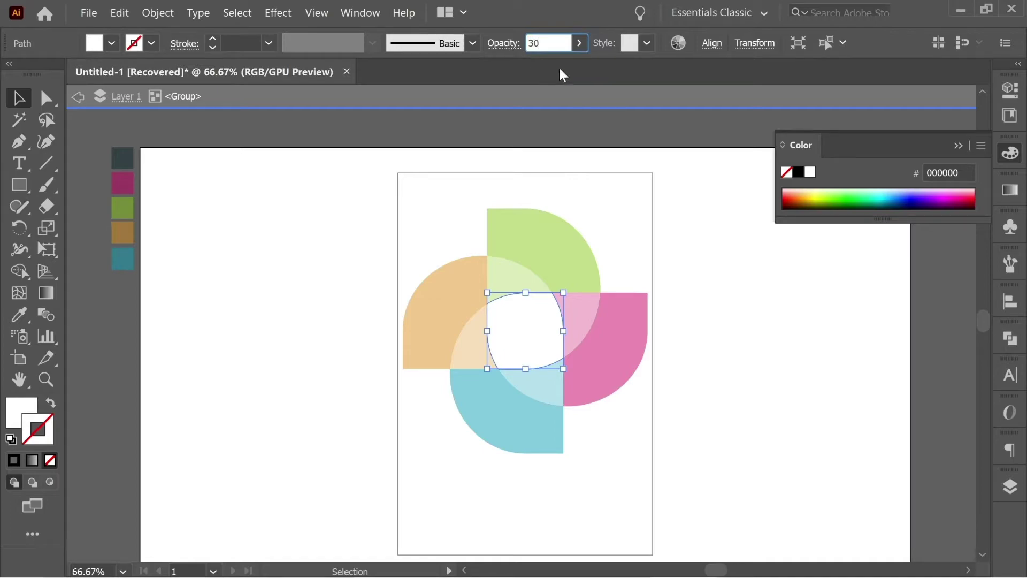
pyautogui.press('Return')
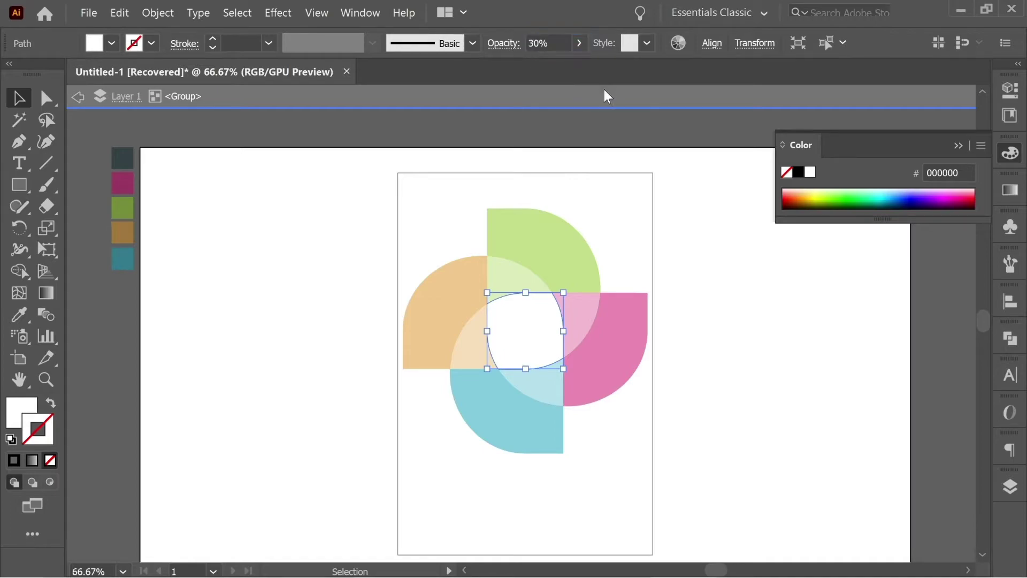
pyautogui.click(597, 142)
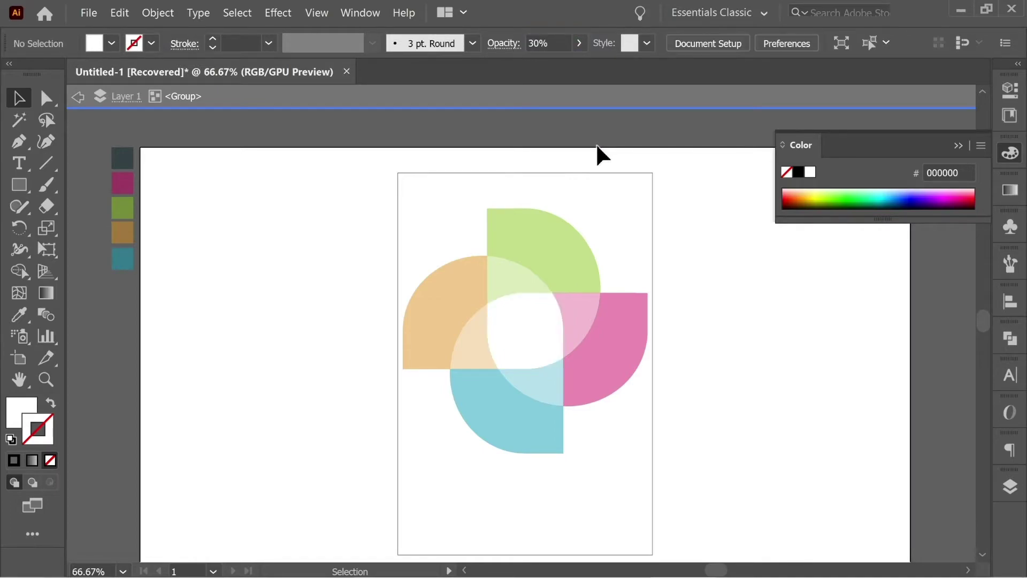
pyautogui.doubleClick(655, 130)
pyautogui.moveTo(620, 260); pyautogui.dragTo(621, 223)
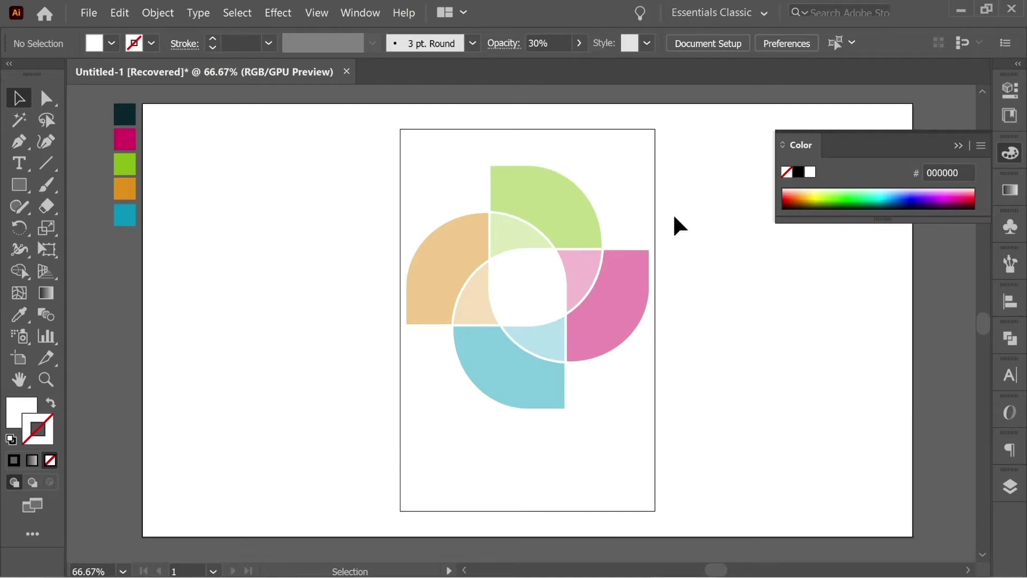
# Select the united black silhouette outline beneath the coloured pinwheel, bring it to the front and deselect it.
pyautogui.hotkey('ctrl', 'a')
pyautogui.click(693, 202)
pyautogui.moveTo(588, 196); pyautogui.dragTo(626, 173)
pyautogui.moveTo(593, 228); pyautogui.dragTo(593, 250)
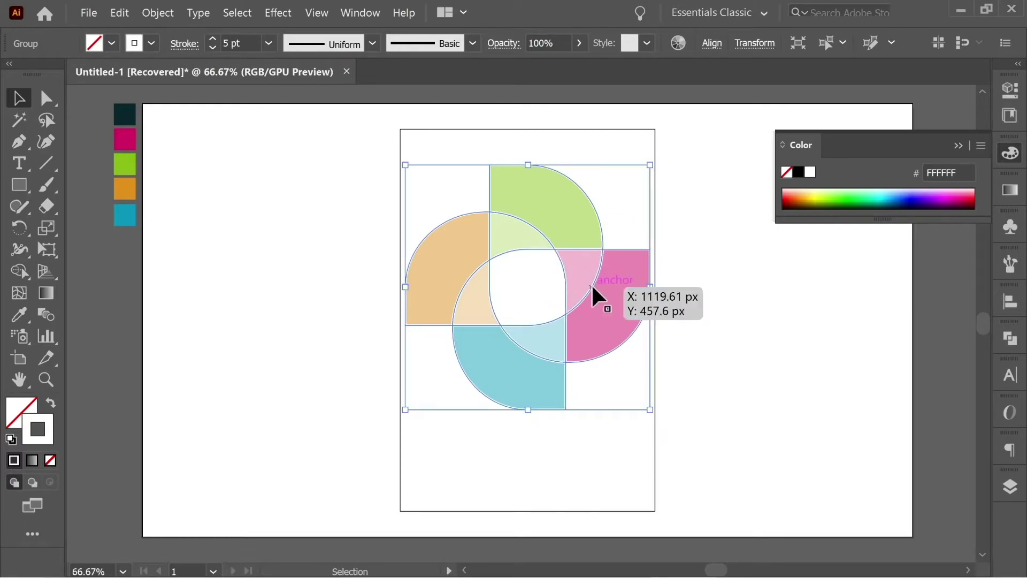
pyautogui.hotkey('ctrl', 'shift', 'a')
pyautogui.moveTo(594, 211)
pyautogui.mouseDown()
pyautogui.moveTo(557, 166)
pyautogui.moveTo(541, 168)
pyautogui.moveTo(587, 202)
pyautogui.mouseUp()
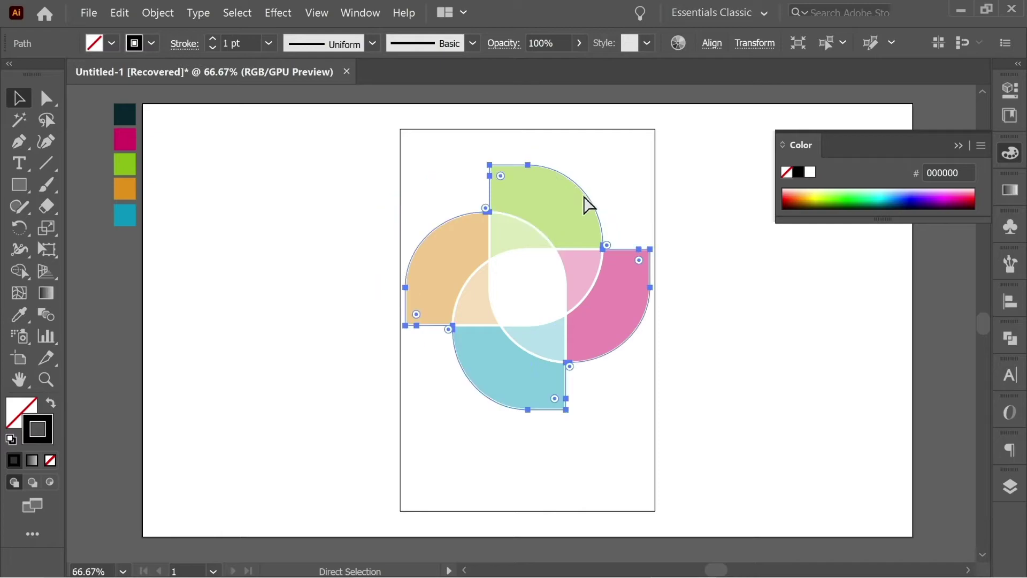
pyautogui.rightClick(626, 236)
pyautogui.moveTo(750, 464)
pyautogui.click(822, 462)
pyautogui.hotkey('ctrl', 'shift', 'a')
pyautogui.click(602, 231)
pyautogui.click(737, 289)
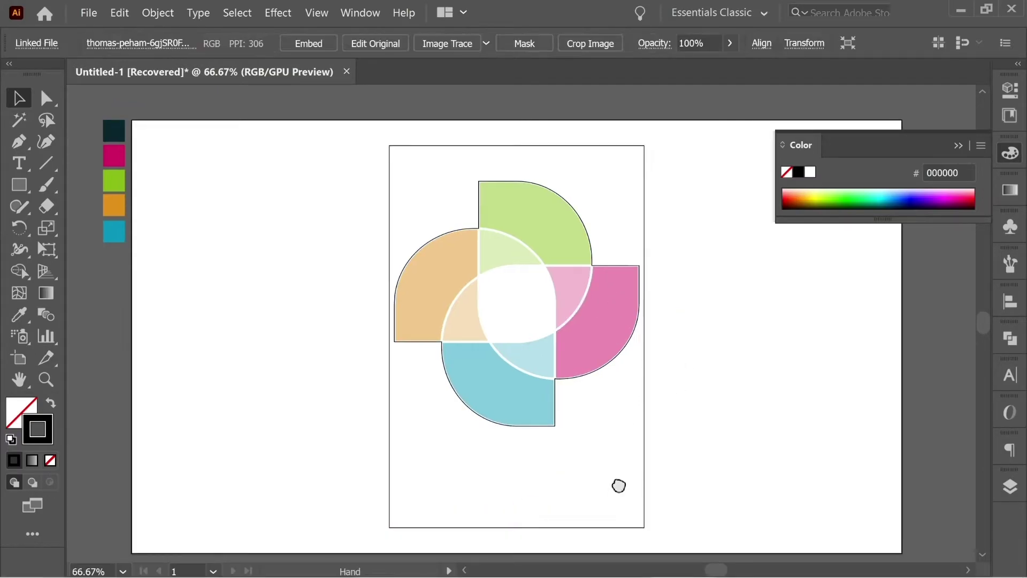
# Place the photo of the building with teal balconies as a linked image covering the pinwheel's full height.
pyautogui.moveTo(619, 484); pyautogui.dragTo(642, 275)
pyautogui.moveTo(458, 489); pyautogui.dragTo(651, 208)
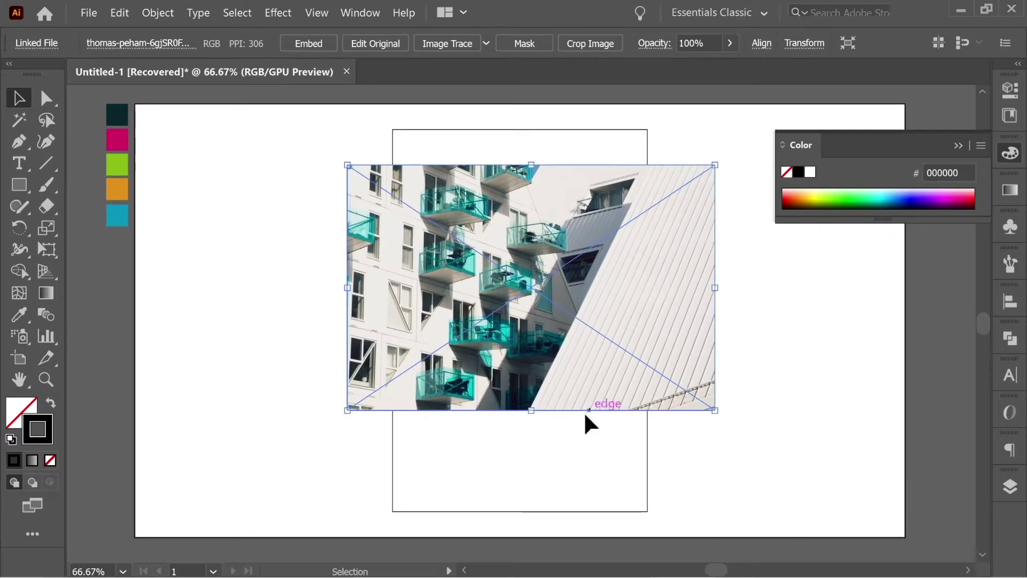
# Enlarge the building photo evenly so it extends past the pinwheel, lock it, and bring the silhouette outline in front of it.
pyautogui.moveTo(531, 408); pyautogui.dragTo(532, 421)
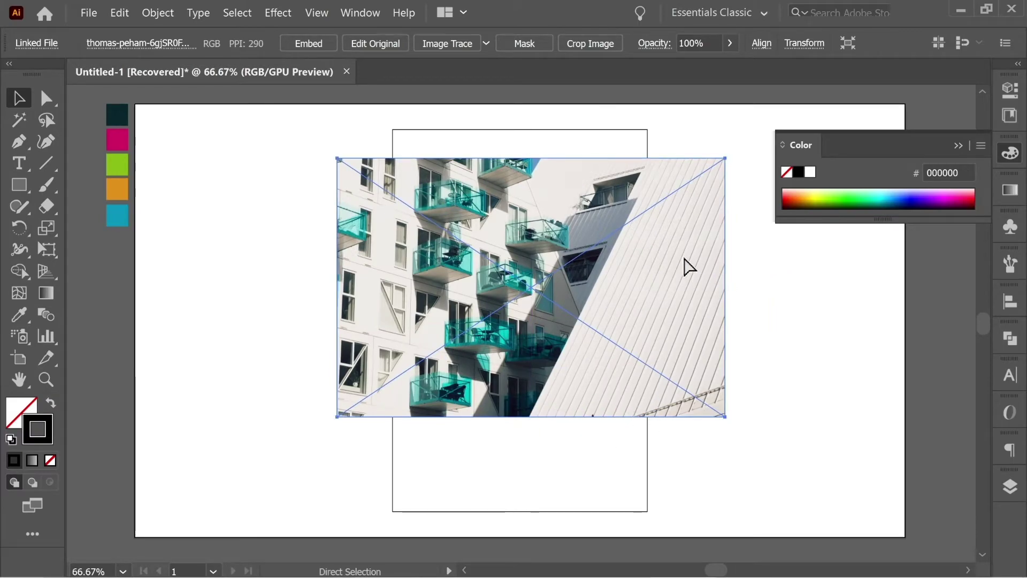
pyautogui.hotkey('ctrl', 'shift', 'a')
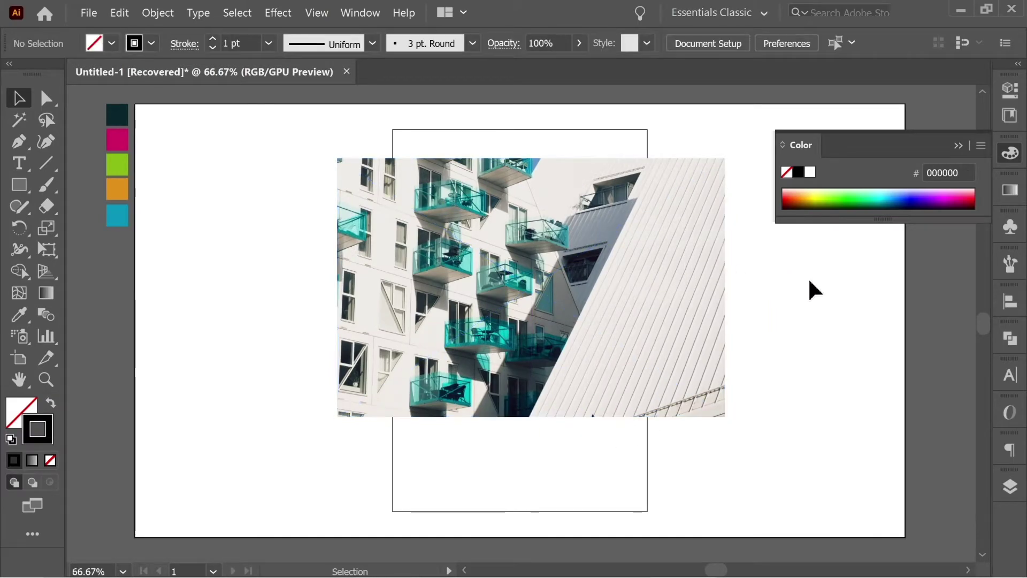
pyautogui.click(571, 193)
pyautogui.rightClick(568, 186)
pyautogui.moveTo(631, 413)
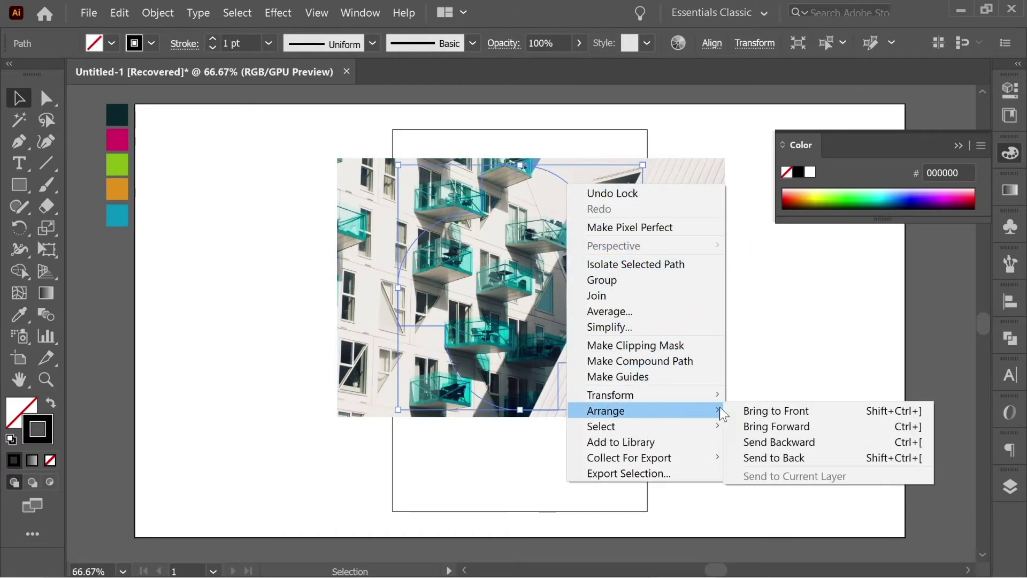
pyautogui.click(737, 407)
pyautogui.click(839, 373)
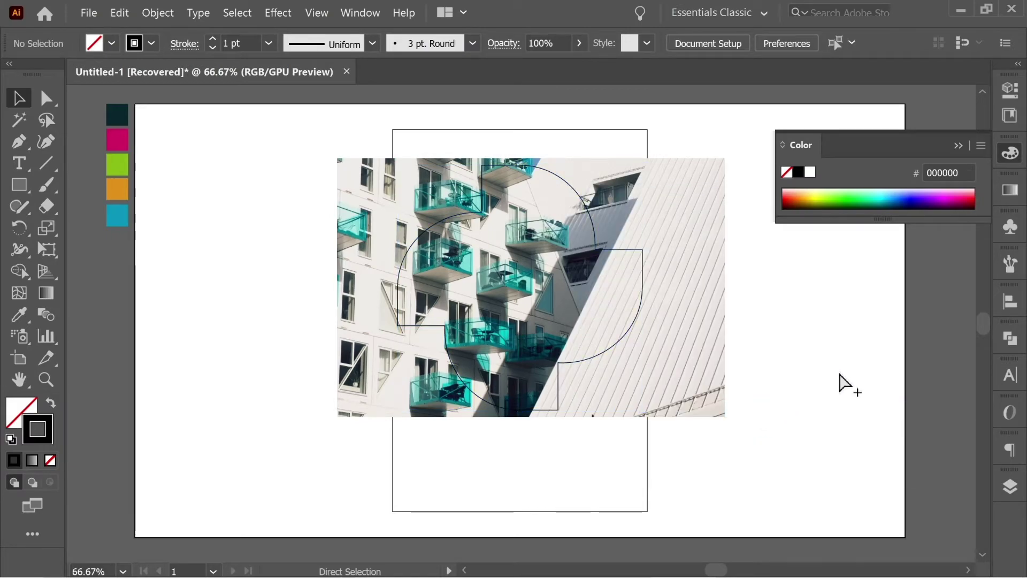
# Unlock all objects, select the photo with the silhouette outline, and make a clipping mask from them.
pyautogui.hotkey('ctrl', 'alt', '2')
pyautogui.click(755, 297)
pyautogui.click(693, 263)
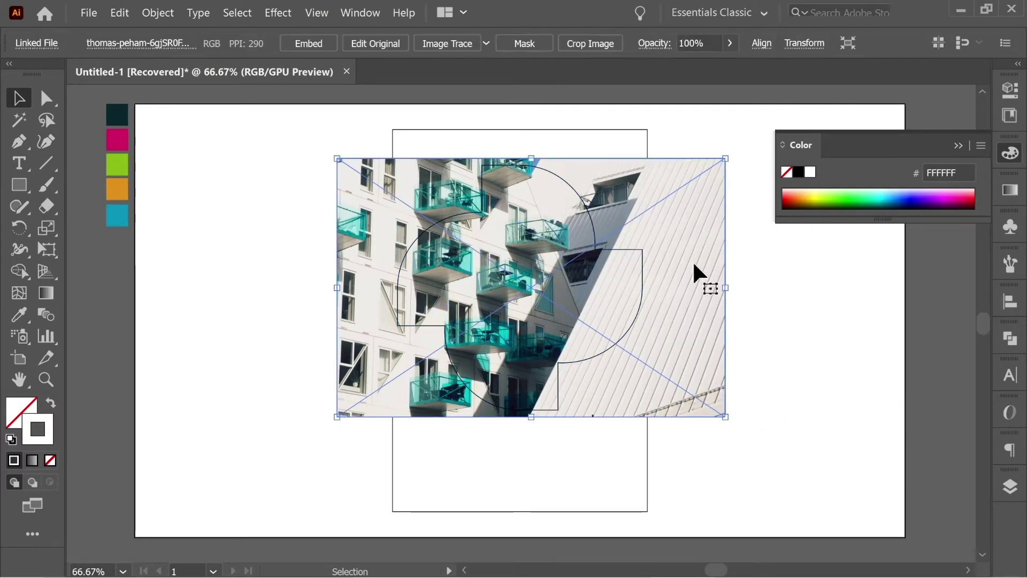
pyautogui.keyDown('shift'); pyautogui.click(605, 247); pyautogui.keyUp('shift')
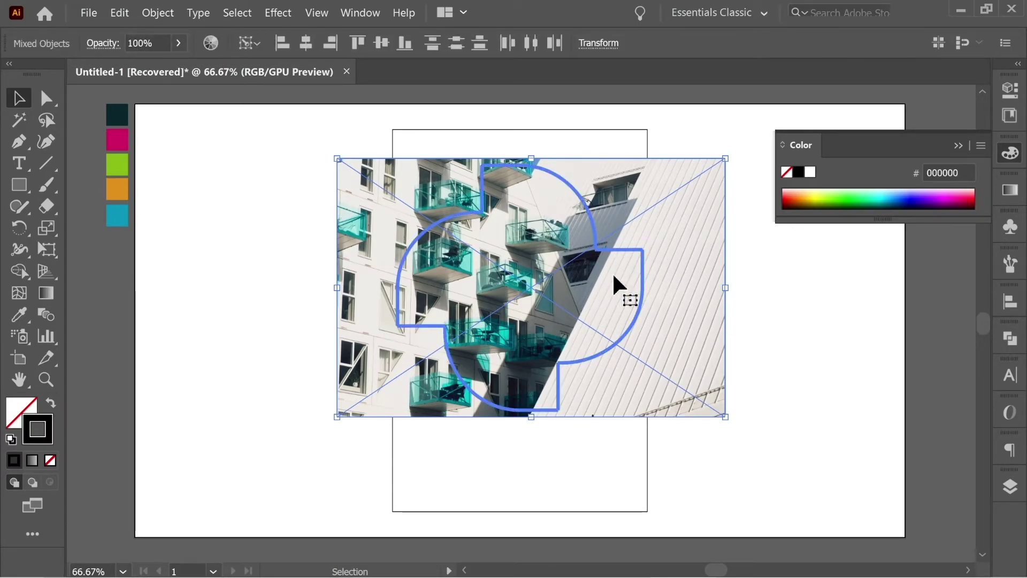
pyautogui.rightClick(614, 276)
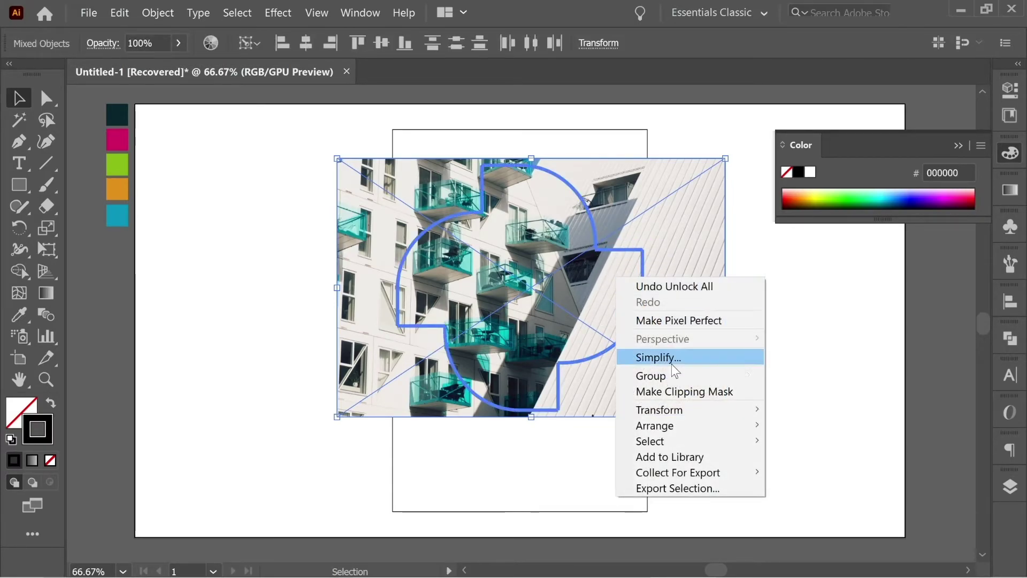
pyautogui.click(682, 391)
# Send the clipped photo to the back, behind the translucent coloured pieces, and deselect it.
pyautogui.rightClick(567, 270)
pyautogui.moveTo(610, 434)
pyautogui.click(848, 480)
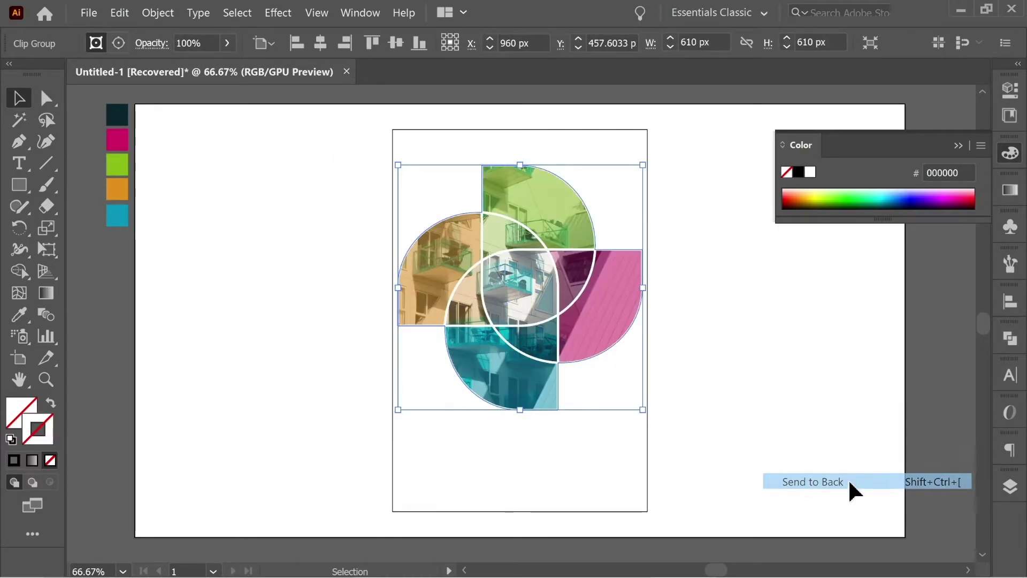
pyautogui.click(753, 287)
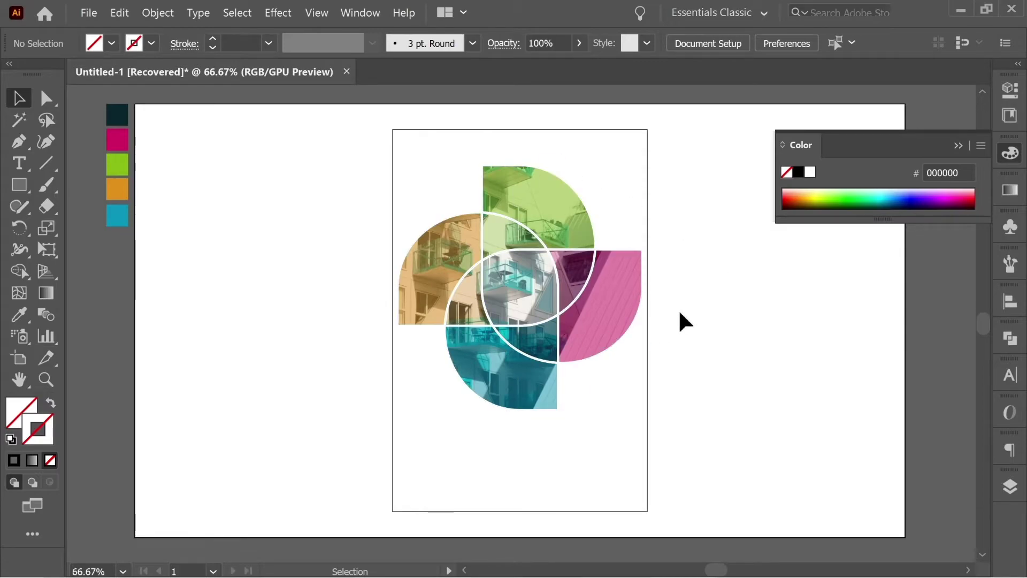
# Select the whole pinwheel with its clipped photo as one group and centre it vertically in the frame at Y 540 px.
pyautogui.moveTo(685, 310); pyautogui.dragTo(690, 318)
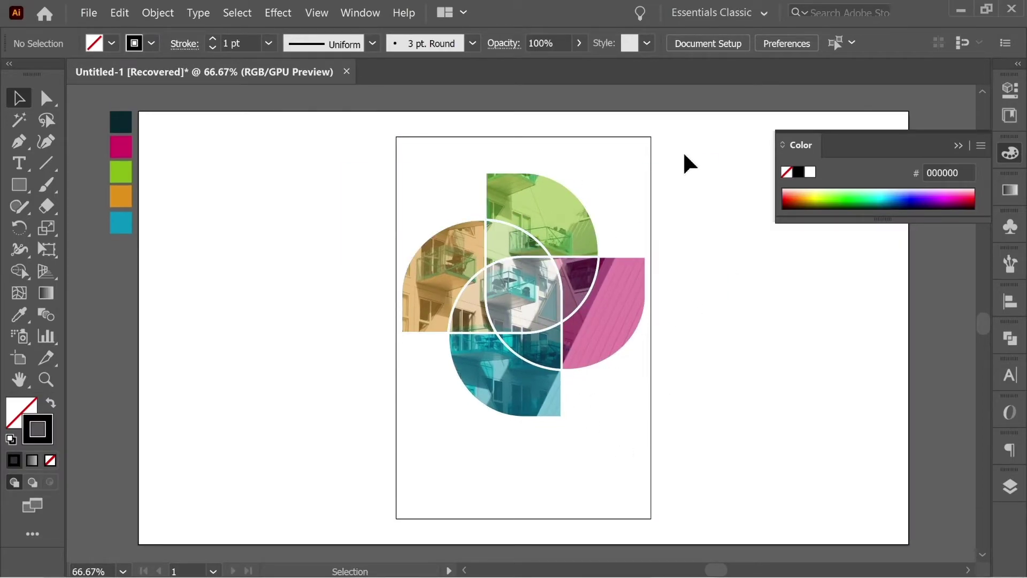
pyautogui.click(652, 138)
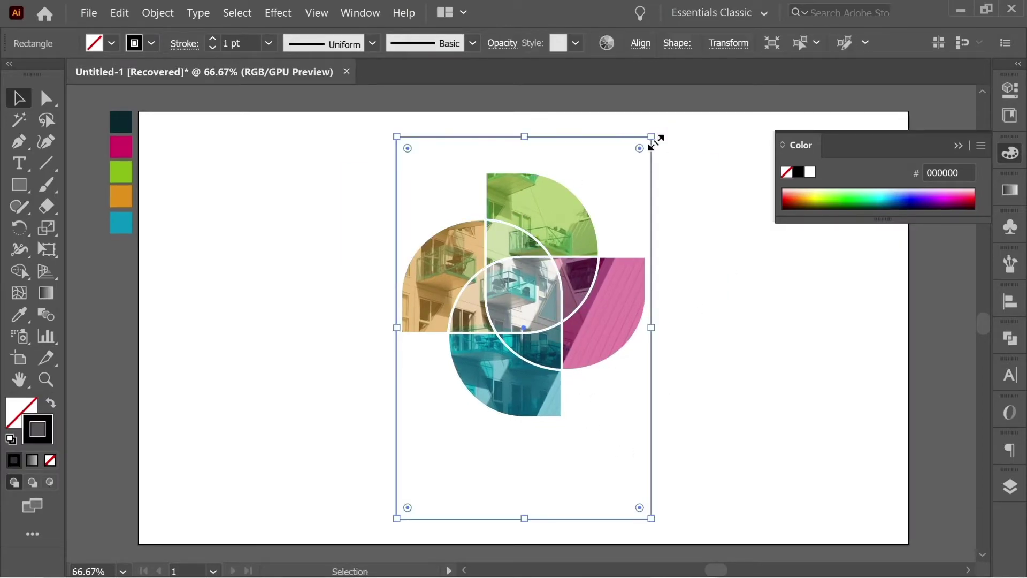
pyautogui.click(668, 165)
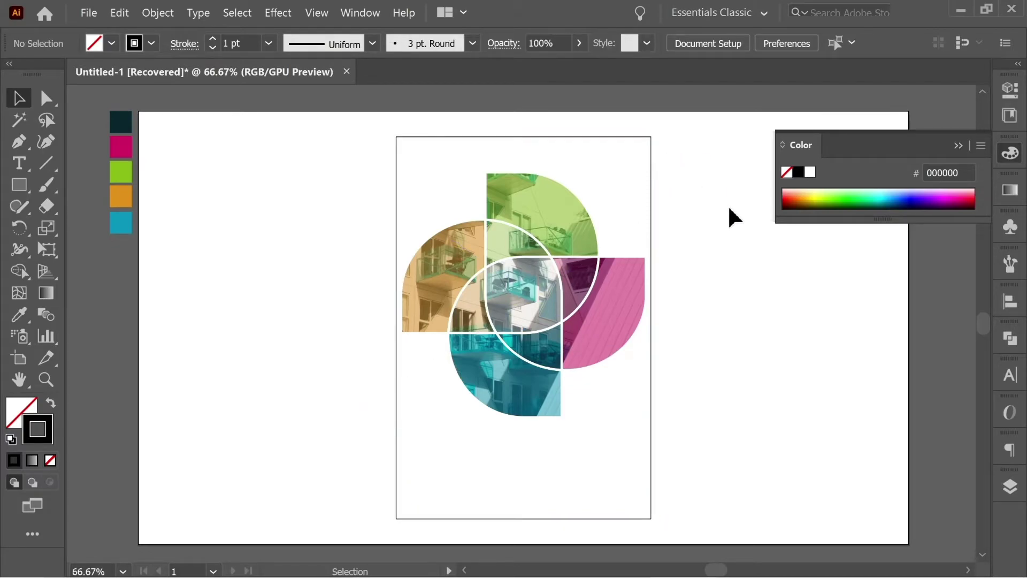
pyautogui.moveTo(616, 452); pyautogui.dragTo(459, 193)
pyautogui.moveTo(520, 289); pyautogui.dragTo(521, 319)
pyautogui.press('a')
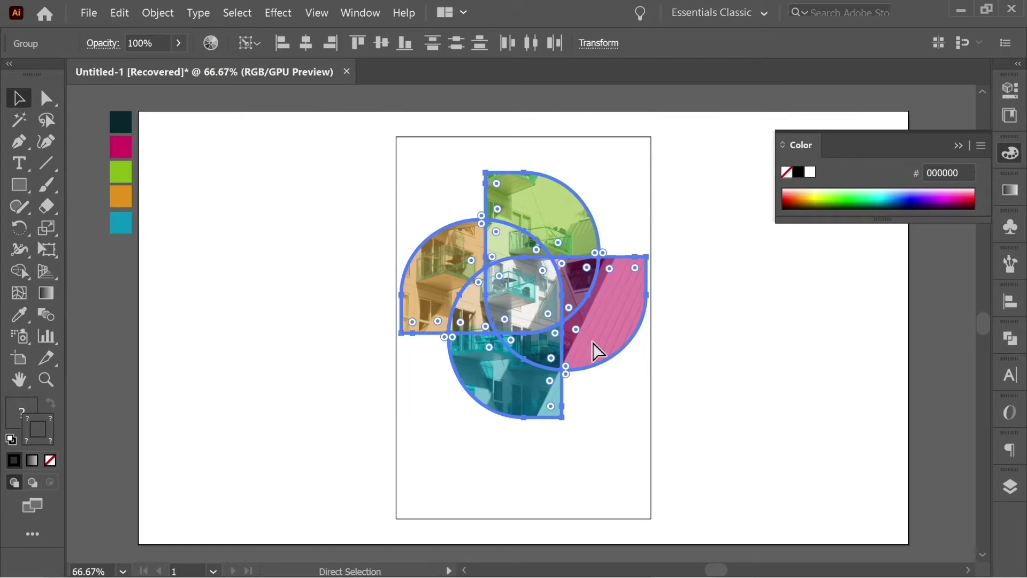
pyautogui.press('v')
pyautogui.moveTo(529, 283); pyautogui.dragTo(526, 313)
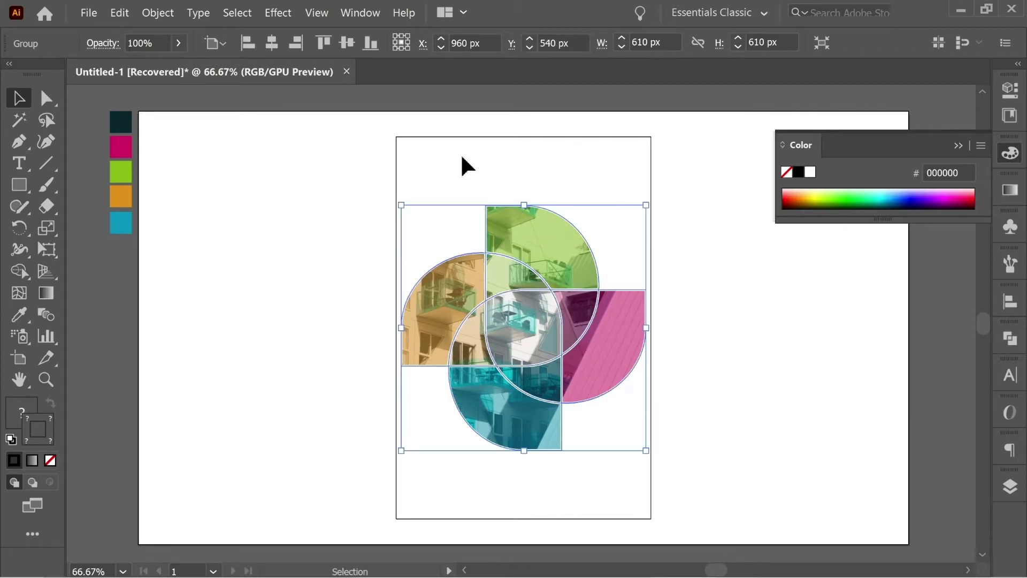
pyautogui.click(360, 12)
pyautogui.click(430, 167)
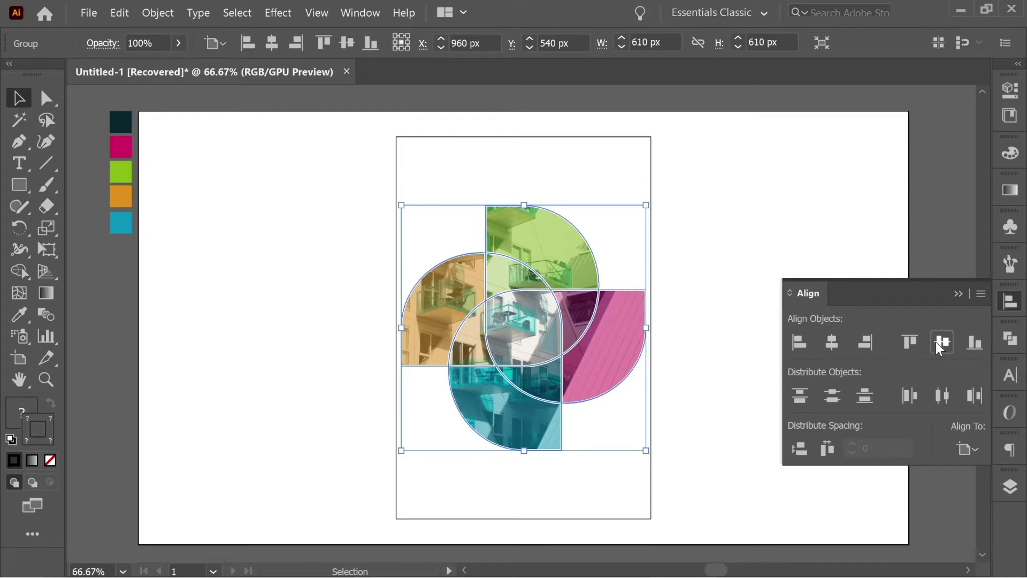
# Scale the pinwheel group proportionally from its centre to 635 px so it spans the frame's width, and deselect it.
pyautogui.moveTo(652, 209); pyautogui.dragTo(654, 202)
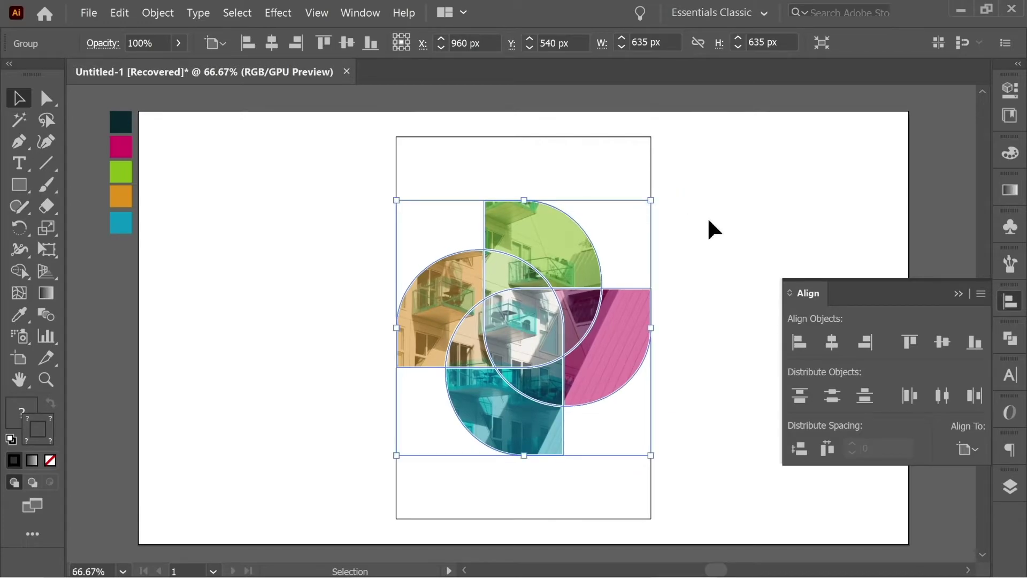
pyautogui.click(708, 217)
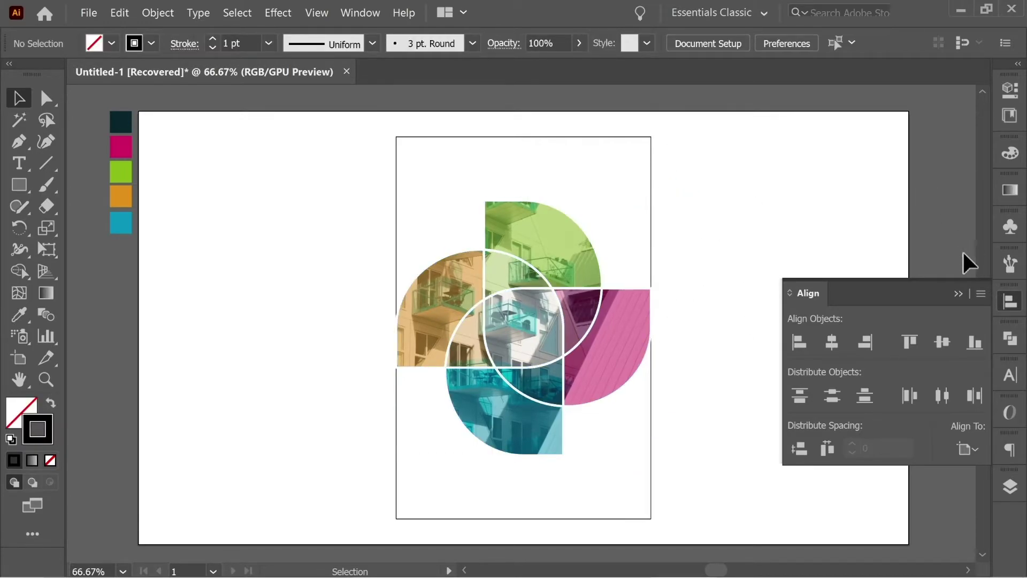
pyautogui.click(959, 294)
# Draw a rectangle from the magenta arm's upper right corner to the frame's top edge above the green arm, filled with the dark teal swatch.
pyautogui.moveTo(718, 191); pyautogui.dragTo(723, 202)
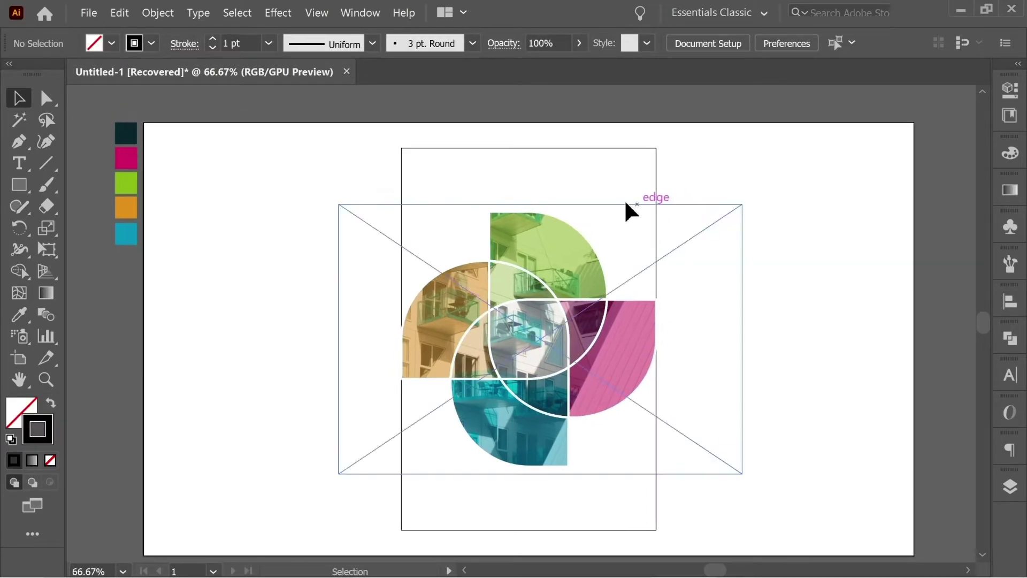
pyautogui.click(25, 188)
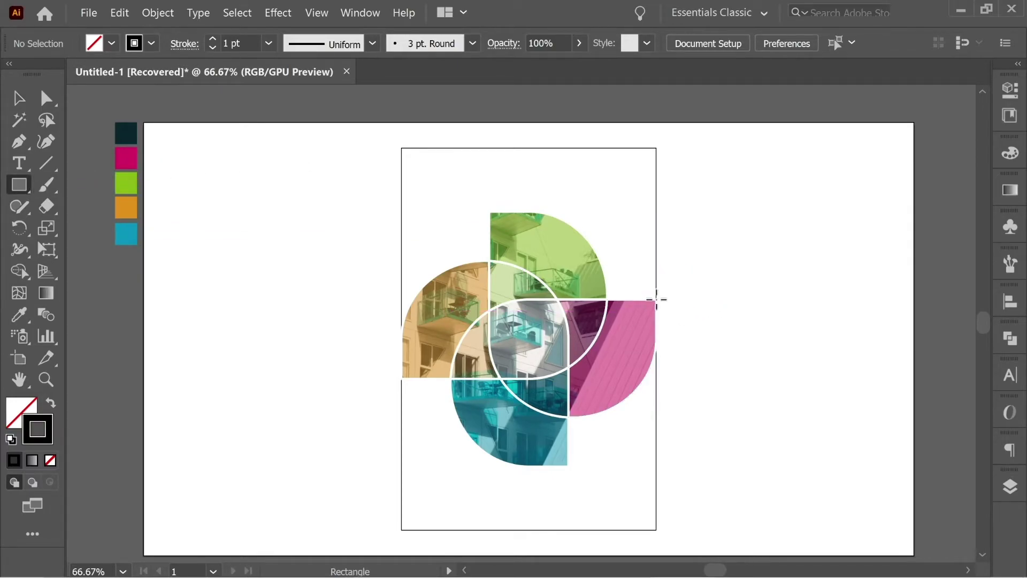
pyautogui.moveTo(657, 299); pyautogui.dragTo(489, 148)
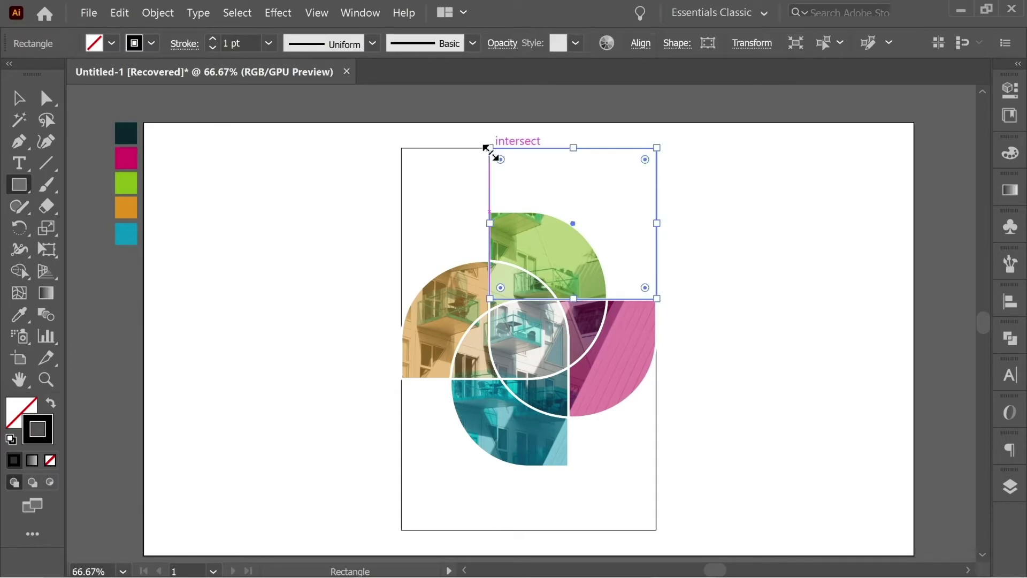
pyautogui.click(19, 315)
pyautogui.click(128, 134)
pyautogui.press('v')
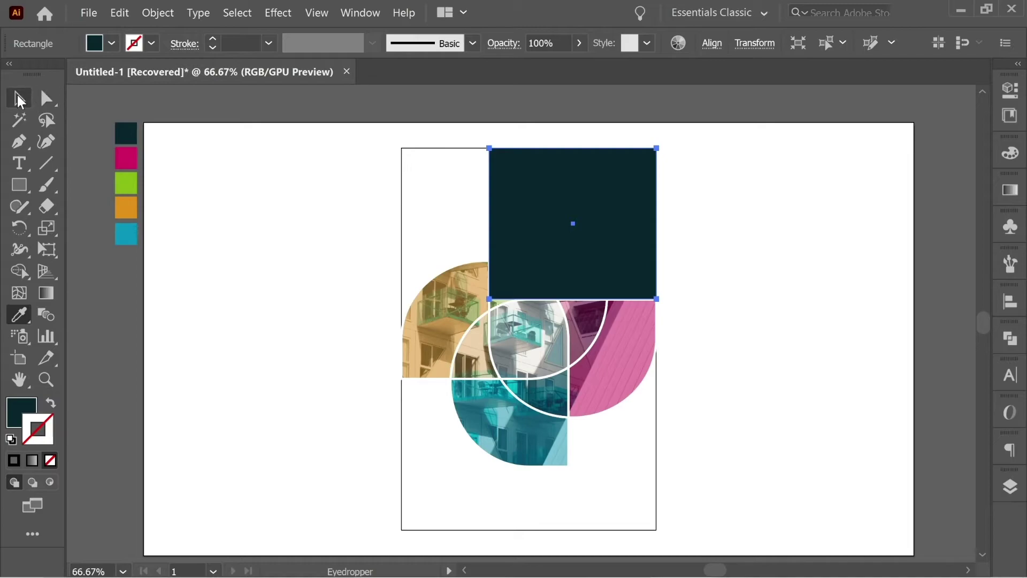
# Send the dark teal rectangle to the back, behind the pinwheel.
pyautogui.rightClick(611, 246)
pyautogui.moveTo(649, 459)
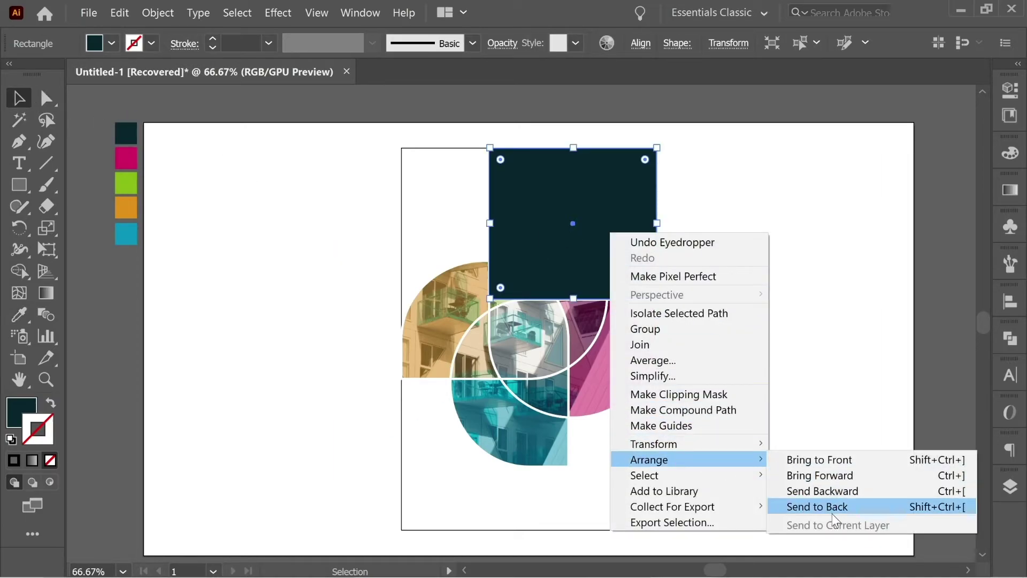
pyautogui.click(832, 507)
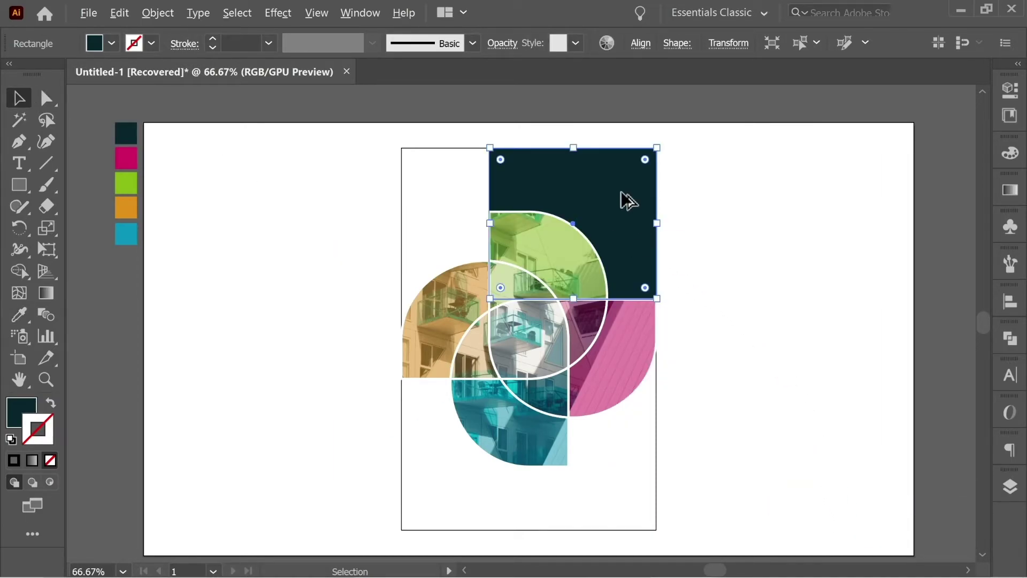
# Duplicate the dark teal rectangle into the frame's lower left corner, below the orange arm, and deselect it.
pyautogui.moveTo(627, 202); pyautogui.dragTo(535, 423)
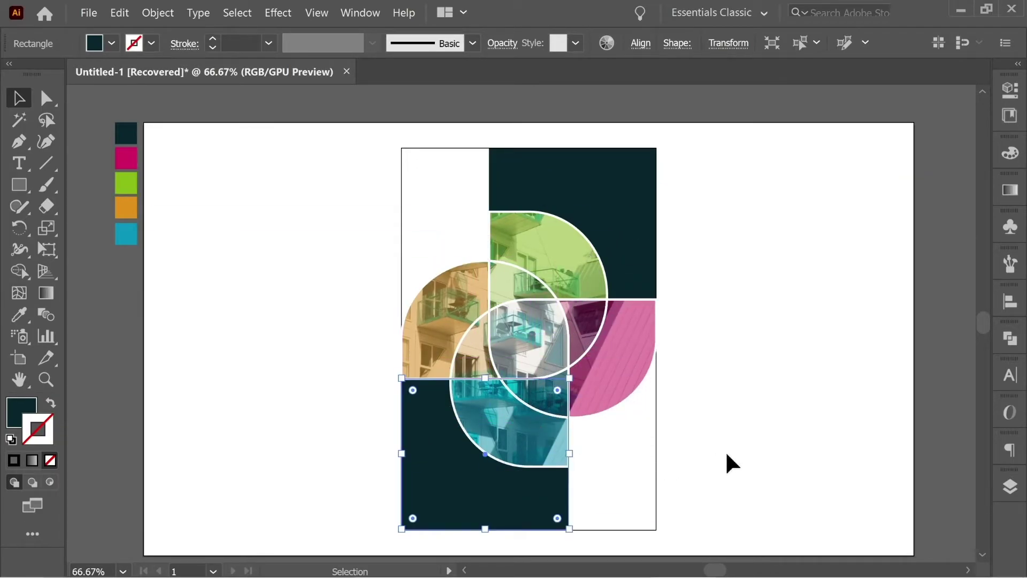
pyautogui.click(767, 455)
pyautogui.scroll(-1, 742, 330)
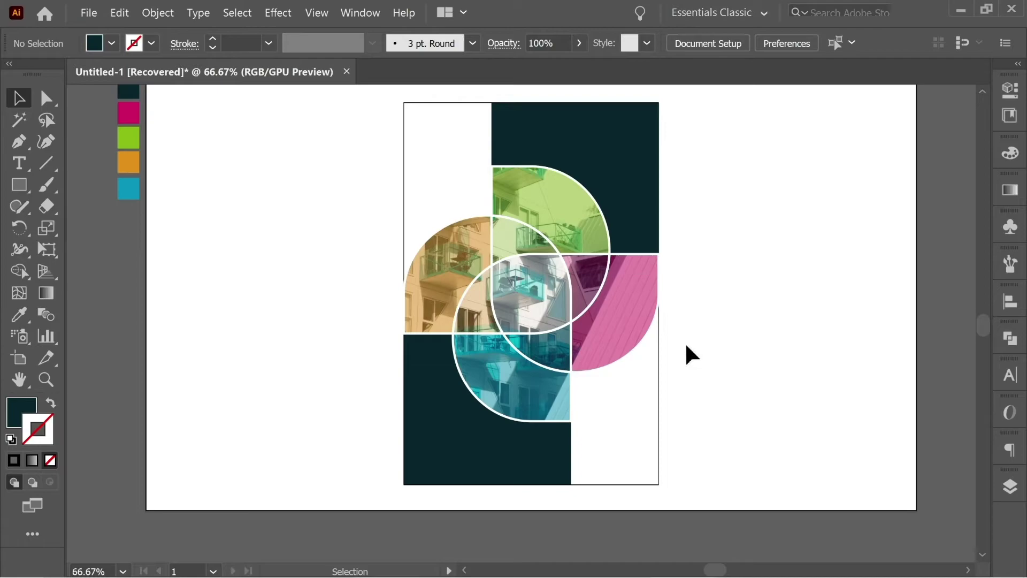
# Select the frame rectangle and fill it with the grey colour AEAFAF.
pyautogui.click(661, 400)
pyautogui.click(722, 373)
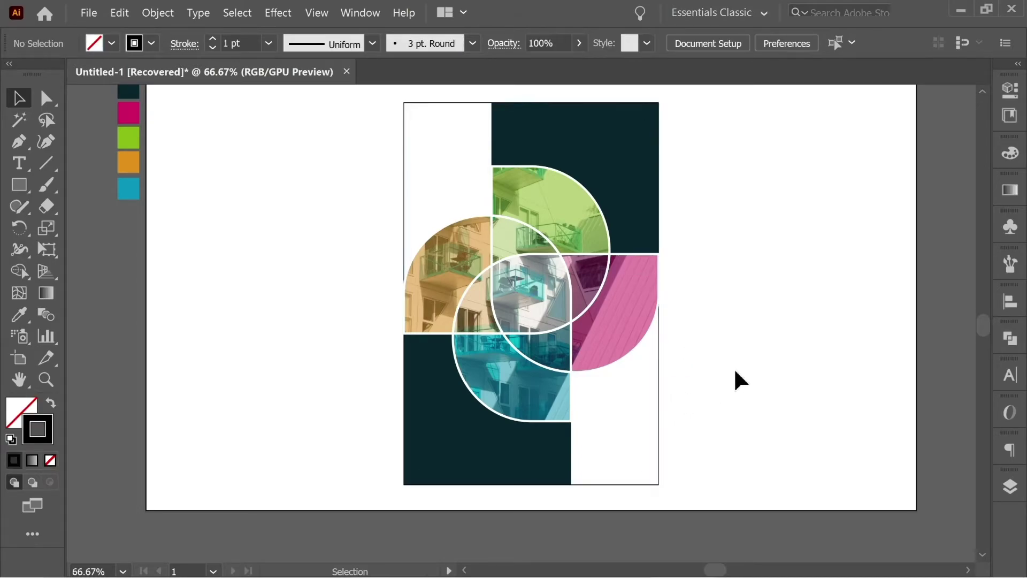
pyautogui.click(659, 408)
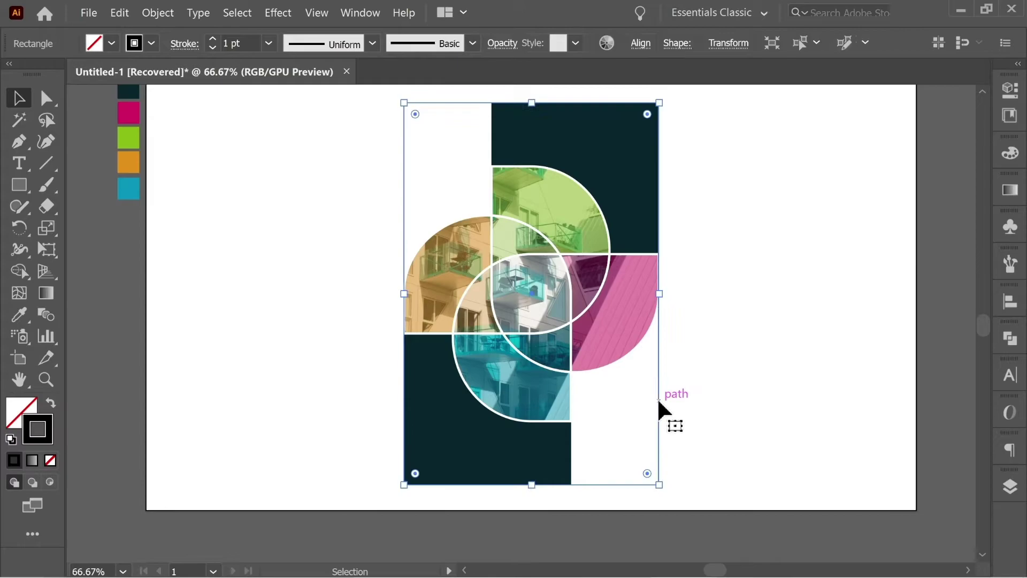
pyautogui.doubleClick(29, 410)
pyautogui.click(173, 274)
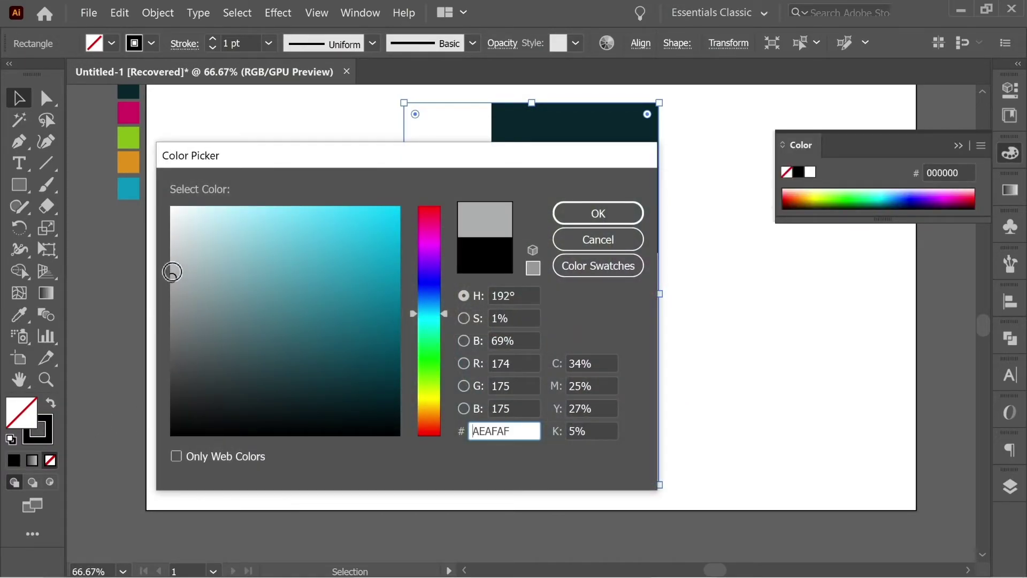
pyautogui.click(608, 213)
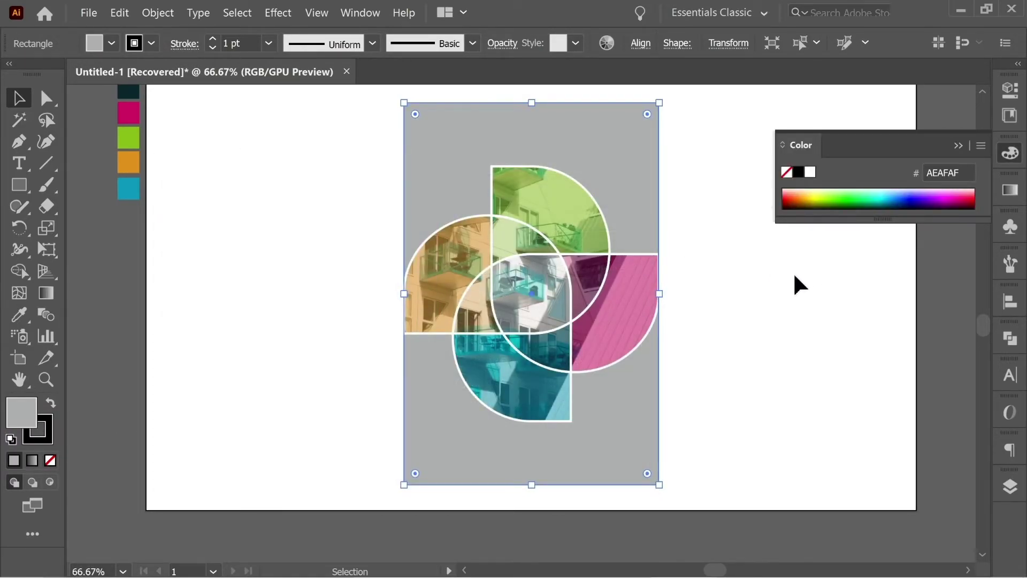
# Send the grey frame rectangle to the back, behind the dark teal rectangles, and deselect it.
pyautogui.click(745, 274)
pyautogui.rightClick(634, 207)
pyautogui.moveTo(686, 433)
pyautogui.click(863, 481)
pyautogui.click(802, 374)
pyautogui.moveTo(725, 275); pyautogui.dragTo(728, 286)
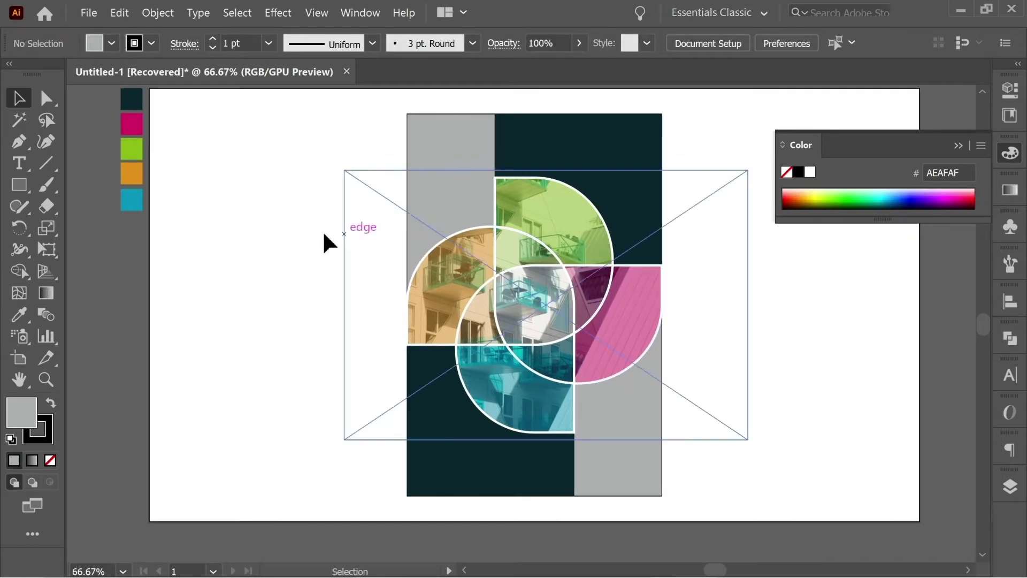
# Draw two white rectangles without a stroke, one covering the orange arm up to the green arm's top, the other covering the magenta arm.
pyautogui.click(19, 186)
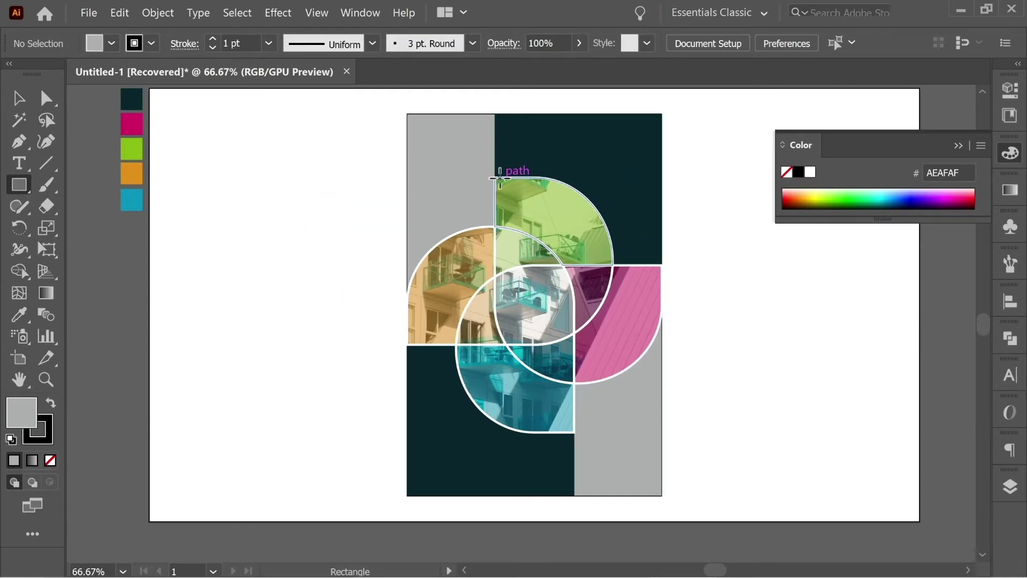
pyautogui.moveTo(501, 177); pyautogui.dragTo(394, 332)
pyautogui.moveTo(407, 346); pyautogui.dragTo(407, 346)
pyautogui.press('i')
pyautogui.click(204, 192)
pyautogui.click(19, 185)
pyautogui.moveTo(662, 265); pyautogui.dragTo(574, 432)
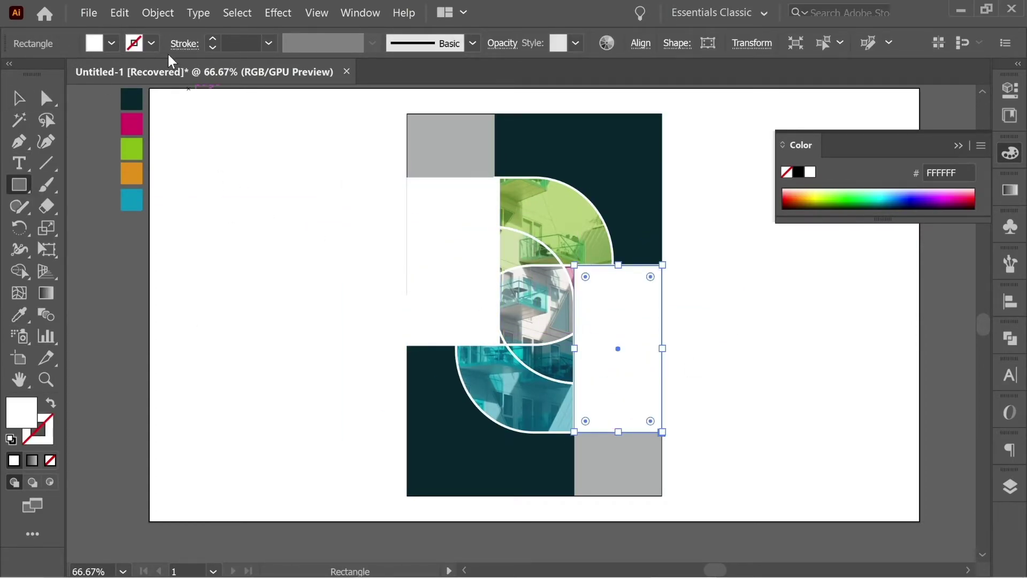
# Give both white rectangles a white stroke of 5 pt.
pyautogui.click(151, 43)
pyautogui.click(41, 73)
pyautogui.doubleClick(213, 39)
pyautogui.doubleClick(212, 39)
pyautogui.press('v')
pyautogui.click(421, 193)
pyautogui.click(212, 40)
pyautogui.doubleClick(212, 40)
pyautogui.doubleClick(213, 40)
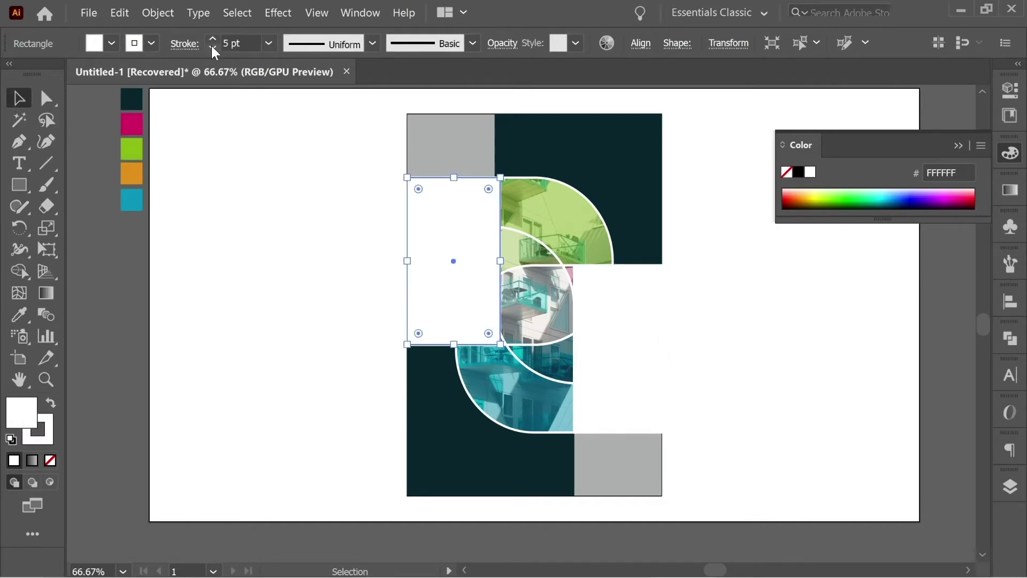
# Arrange both white rectangles behind the pinwheel but in front of the grey frame rectangle.
pyautogui.click(160, 128)
pyautogui.click(468, 206)
pyautogui.keyDown('shift'); pyautogui.click(619, 303); pyautogui.keyUp('shift')
pyautogui.keyDown('shift'); pyautogui.click(620, 471); pyautogui.keyUp('shift')
pyautogui.rightClick(617, 467)
pyautogui.moveTo(723, 397)
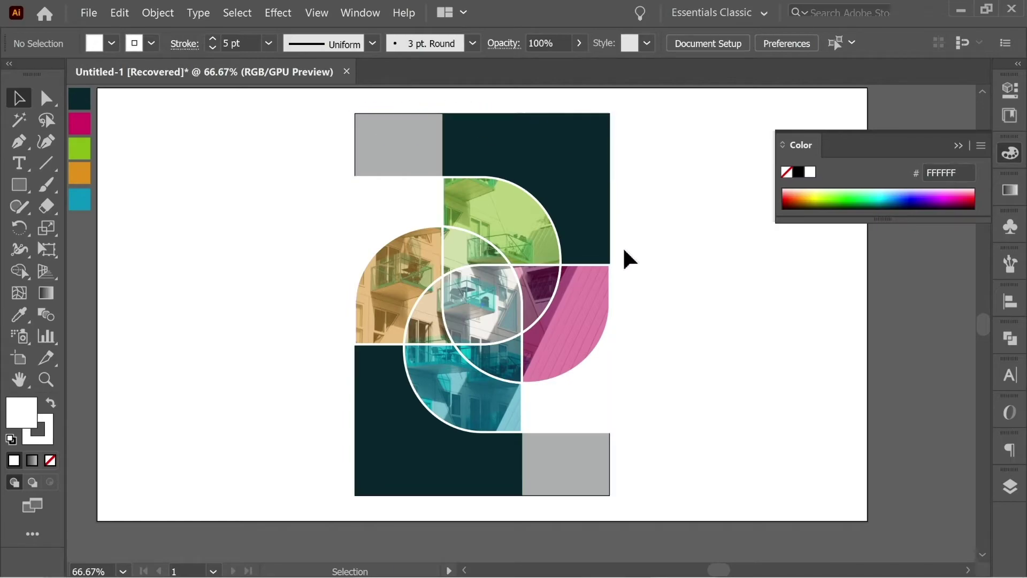
# Copy the grey frame rectangle and bring it in front of all the artwork.
pyautogui.click(574, 460)
pyautogui.hotkey('ctrl', 'c')
pyautogui.hotkey('ctrl', 'shift', ']')
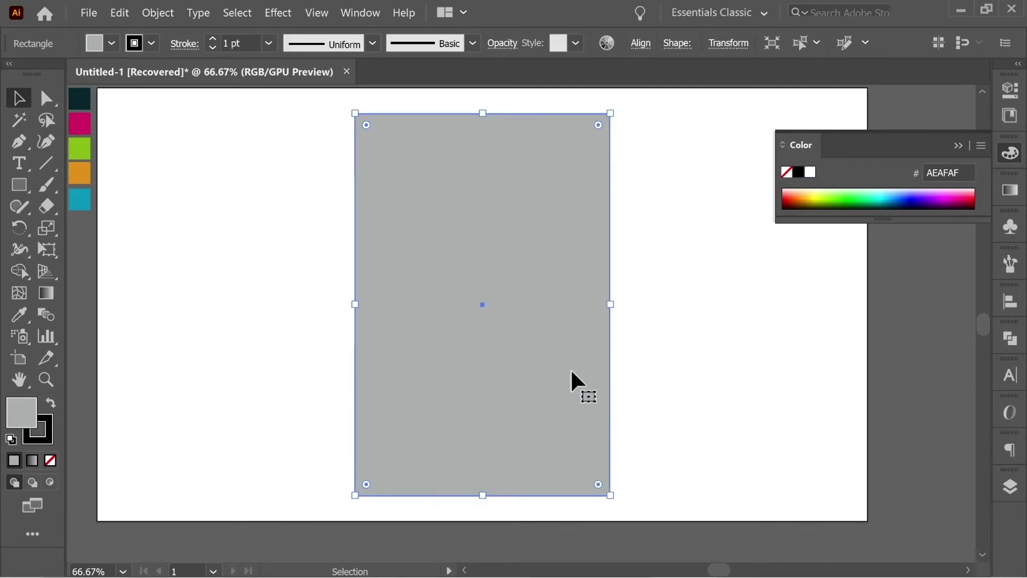
# Remove the fill from the frontmost copy of the frame rectangle and deselect it.
pyautogui.click(95, 43)
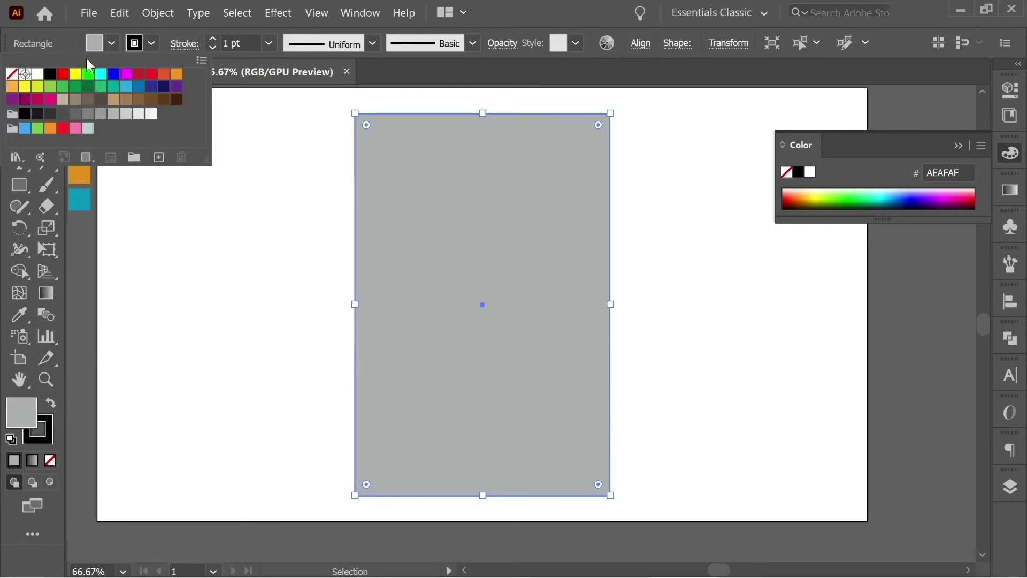
pyautogui.click(37, 75)
pyautogui.click(12, 74)
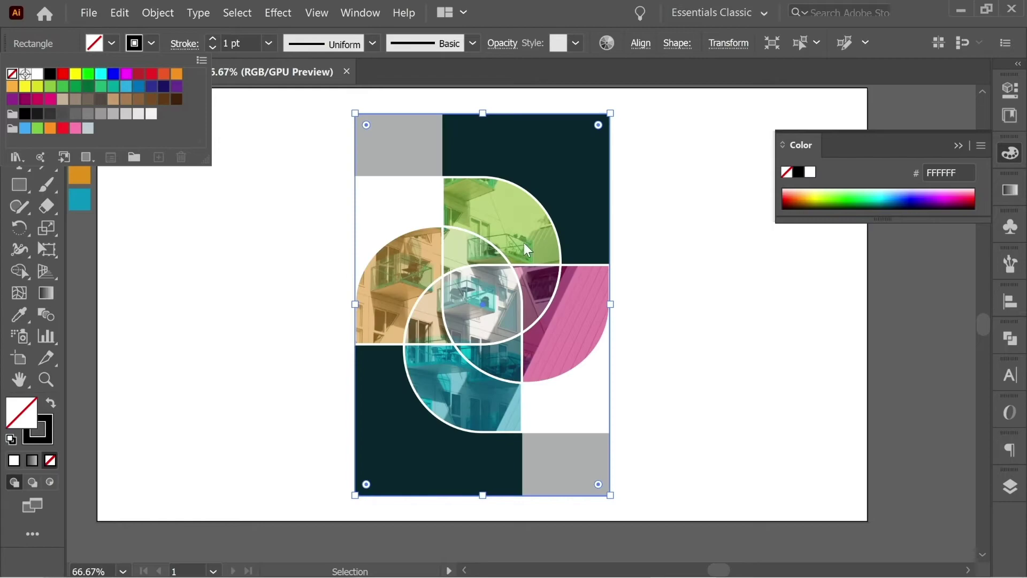
pyautogui.click(146, 223)
pyautogui.click(165, 139)
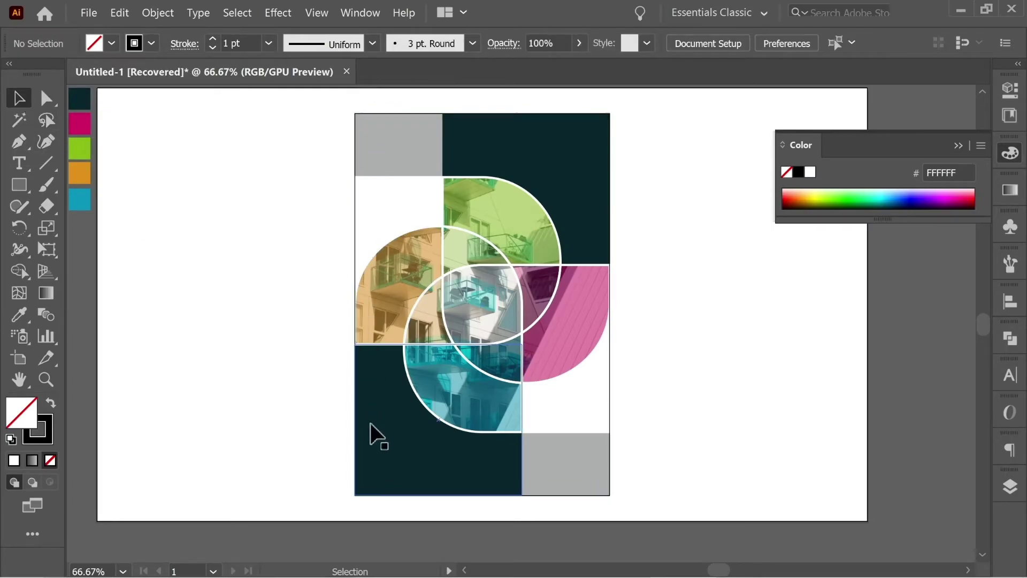
# Change the fill of the grey frame rectangle behind the artwork to light grey E6E6E6.
pyautogui.click(571, 469)
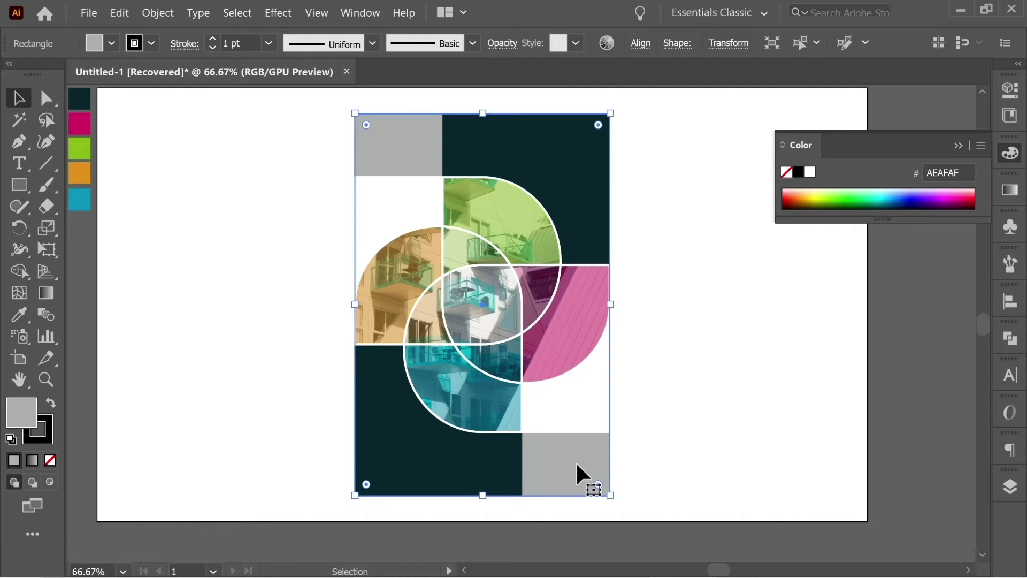
pyautogui.click(105, 41)
pyautogui.click(137, 114)
pyautogui.click(245, 277)
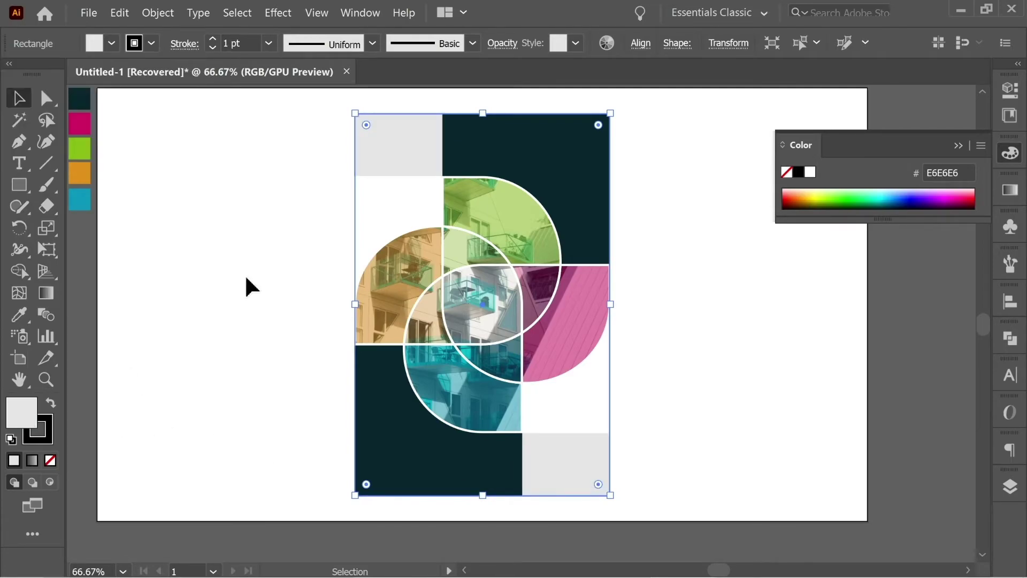
pyautogui.click(245, 277)
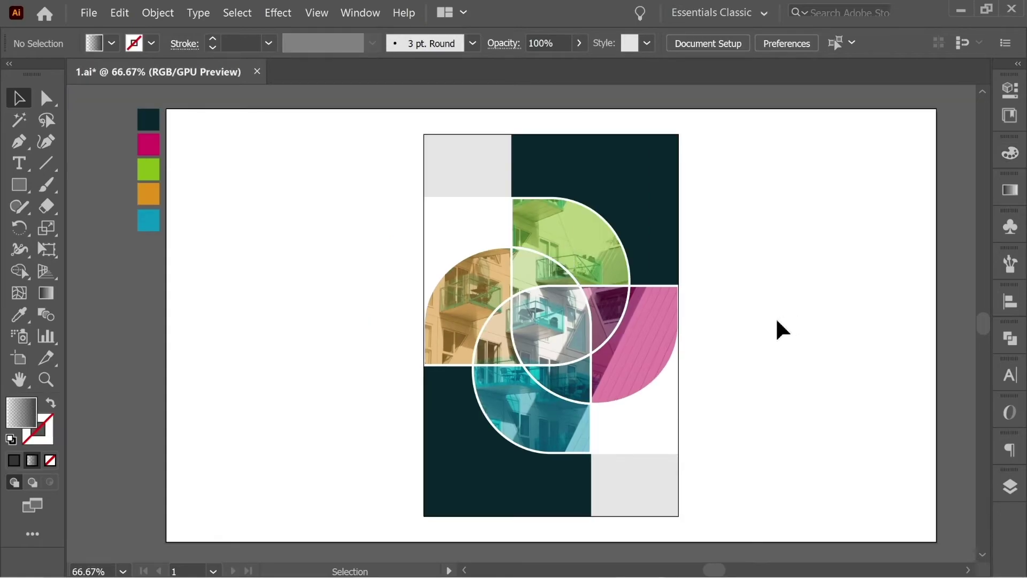
# Move the black-to-transparent gradient rectangle onto the artboard's blank area to the left of the poster.
pyautogui.press('space')
pyautogui.moveTo(468, 277); pyautogui.dragTo(703, 279)
pyautogui.moveTo(179, 221); pyautogui.dragTo(658, 238)
pyautogui.press('space')
pyautogui.moveTo(749, 239); pyautogui.dragTo(408, 255)
pyautogui.press('space')
# Examine the colour, opacity and location of both stops of the rectangle's linear gradient.
pyautogui.click(46, 293)
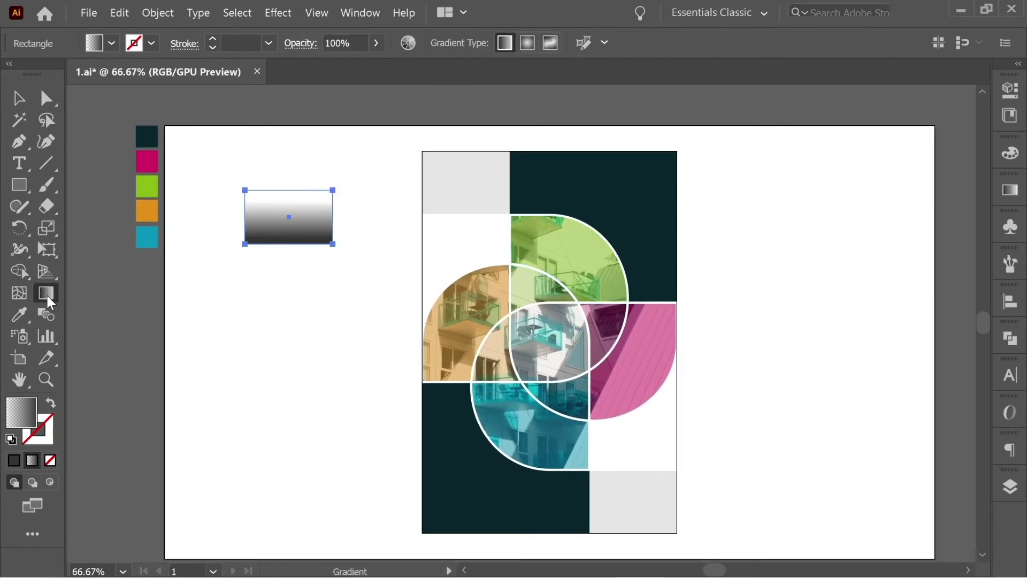
pyautogui.doubleClick(46, 293)
pyautogui.doubleClick(956, 330)
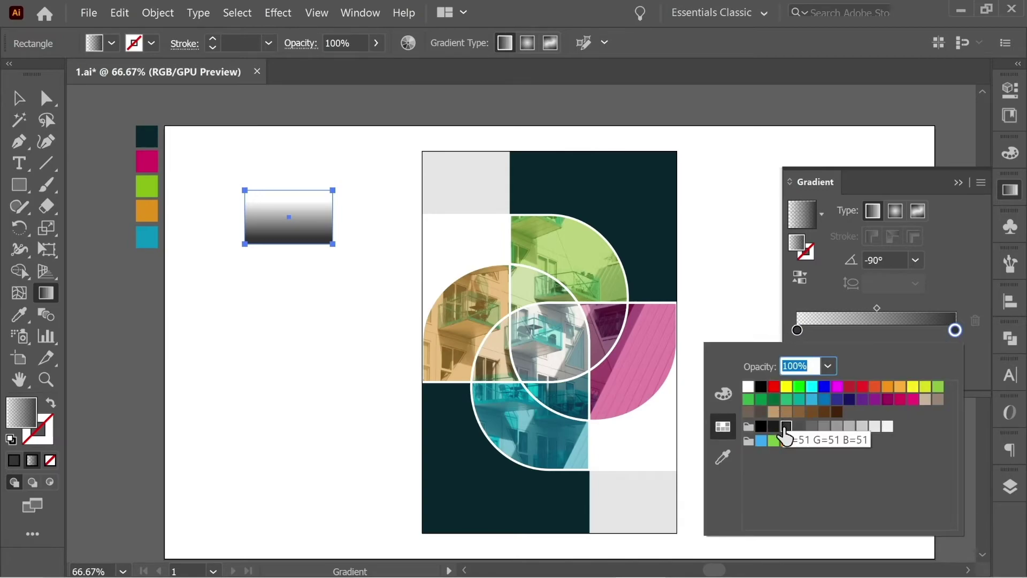
pyautogui.click(890, 332)
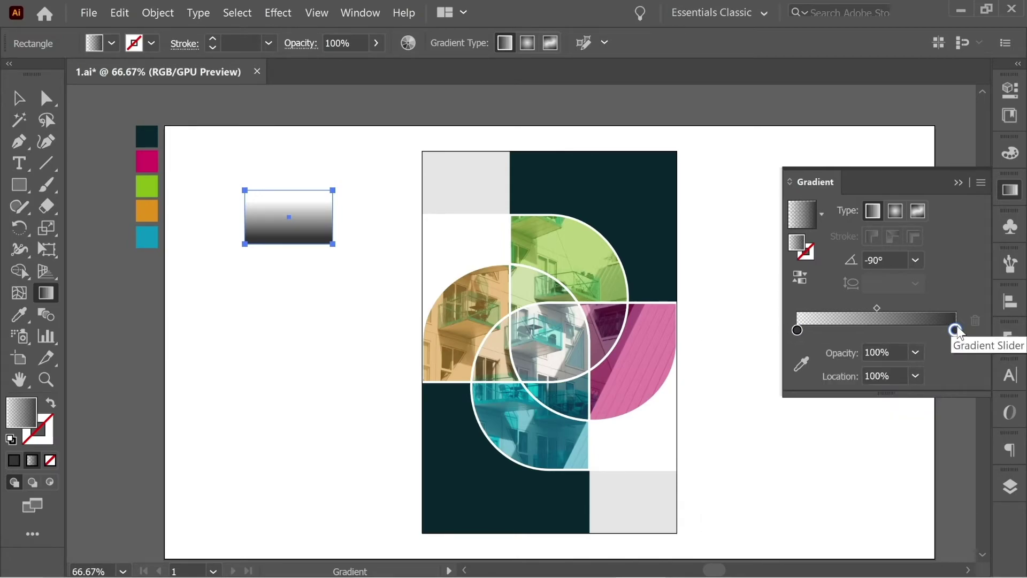
pyautogui.click(798, 330)
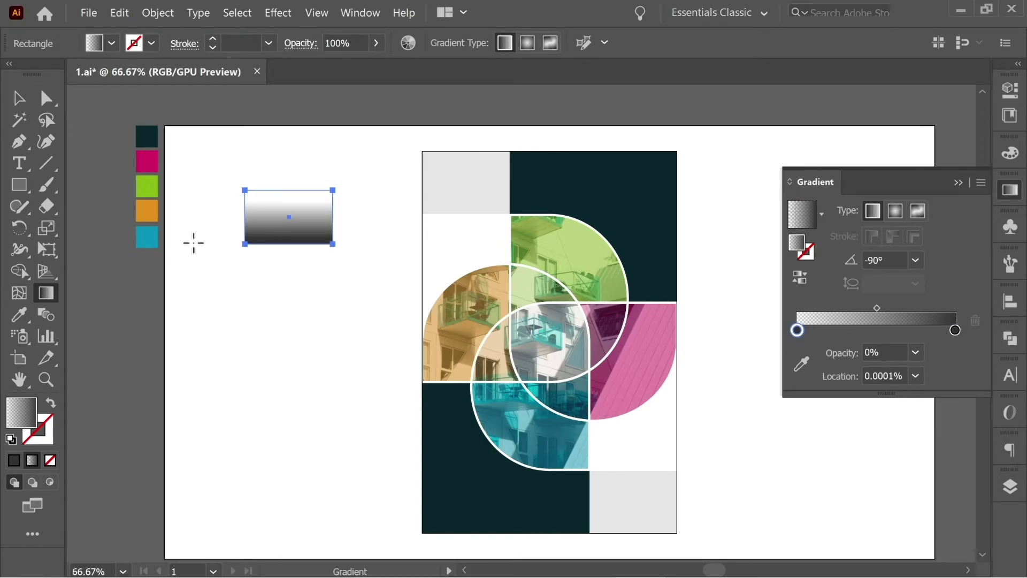
# Try redrawing the gradient vertically down the rectangle, and undo these gradient changes.
pyautogui.moveTo(293, 199); pyautogui.dragTo(287, 264)
pyautogui.moveTo(297, 199); pyautogui.dragTo(299, 250)
pyautogui.hotkey('ctrl', 'z')
pyautogui.hotkey('ctrl', 'z')
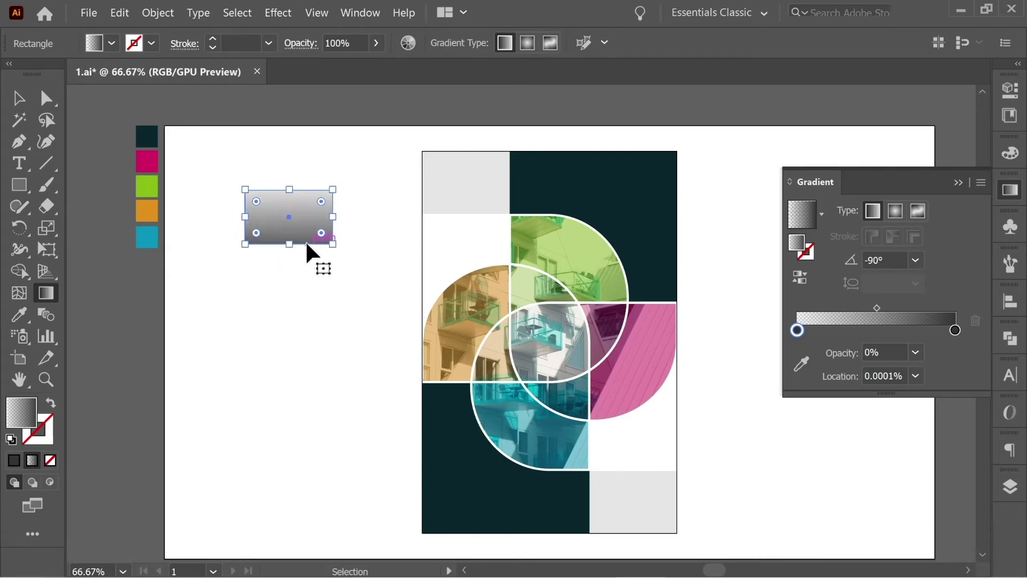
# Place the gradient rectangle as a shadow along the upper grey block's lower edge and an upside-down copy along the lower grey block's top edge.
pyautogui.click(18, 98)
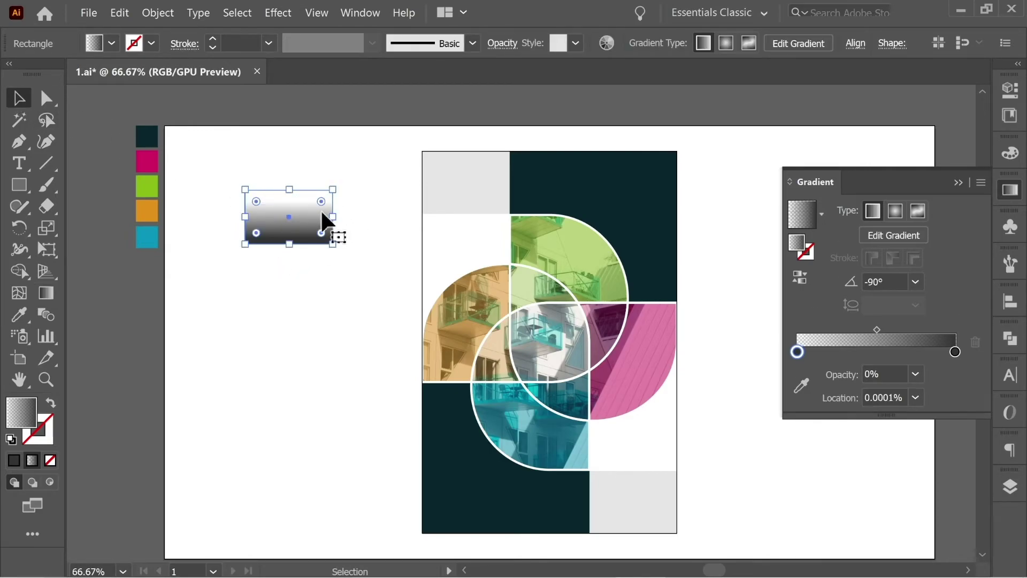
pyautogui.moveTo(294, 214); pyautogui.dragTo(471, 229)
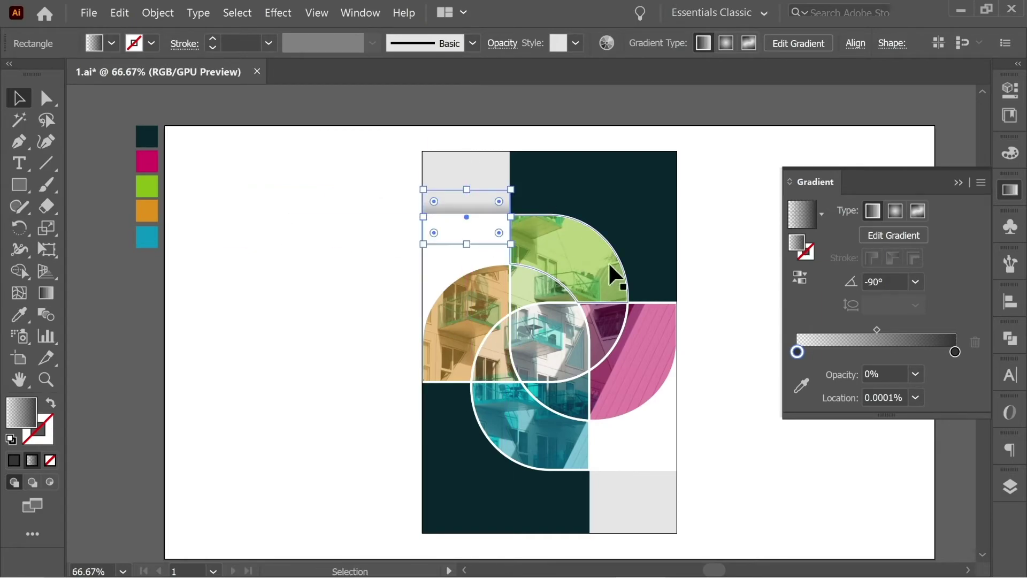
pyautogui.press('space')
pyautogui.moveTo(587, 269); pyautogui.dragTo(408, 230)
pyautogui.click(959, 183)
pyautogui.moveTo(599, 178); pyautogui.dragTo(701, 217)
pyautogui.moveTo(415, 207); pyautogui.dragTo(655, 379)
pyautogui.moveTo(712, 350); pyautogui.dragTo(566, 454)
pyautogui.click(801, 466)
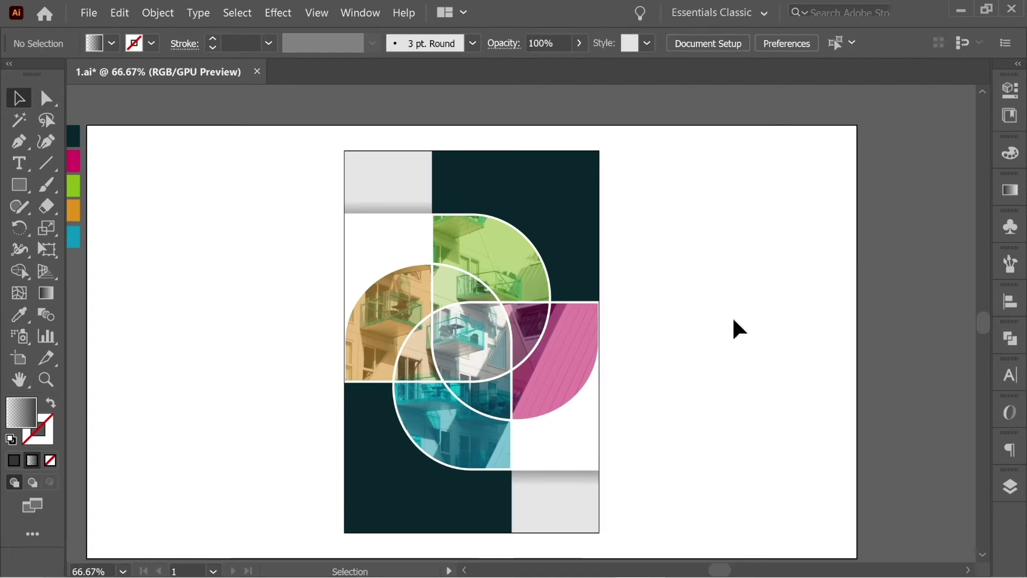
# Examine the font and character settings of the LAU LIVE TALK title above the artboard.
pyautogui.press('space')
pyautogui.moveTo(716, 250); pyautogui.dragTo(785, 227)
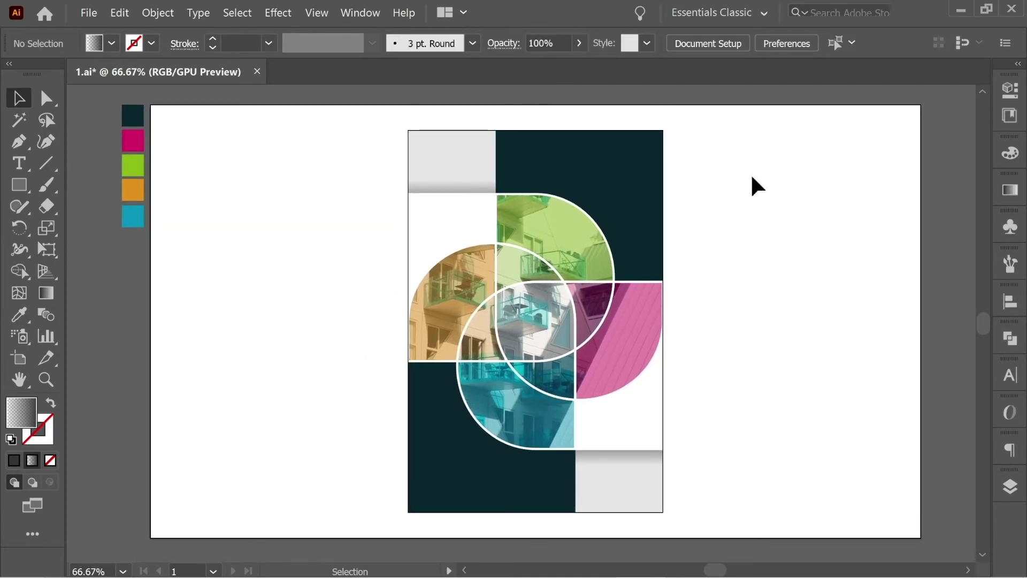
pyautogui.press('space')
pyautogui.scroll(10, 775, 246)
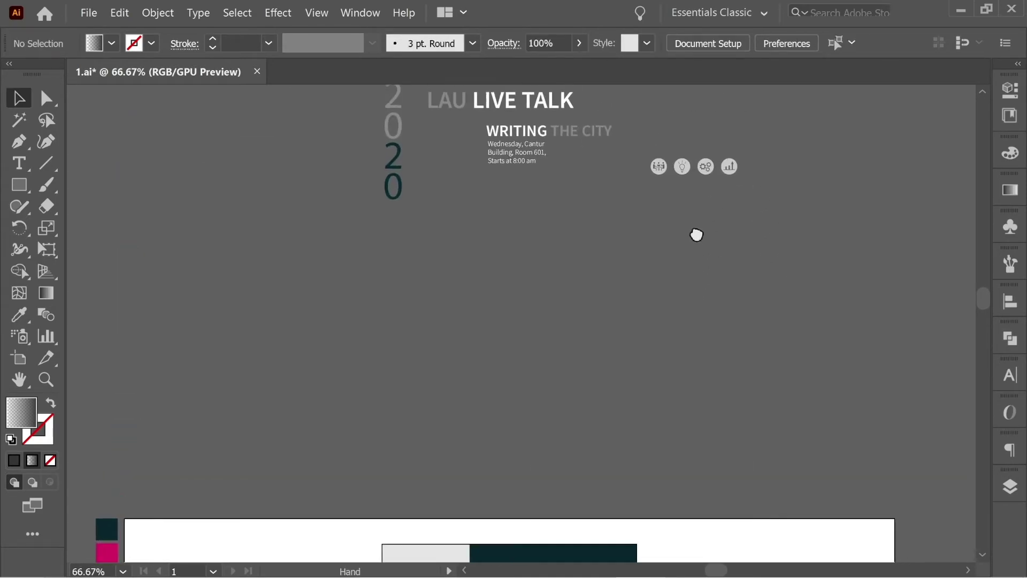
pyautogui.moveTo(721, 321); pyautogui.dragTo(698, 321)
pyautogui.click(532, 208)
pyautogui.press('t')
pyautogui.moveTo(569, 191); pyautogui.dragTo(537, 161)
pyautogui.click(554, 44)
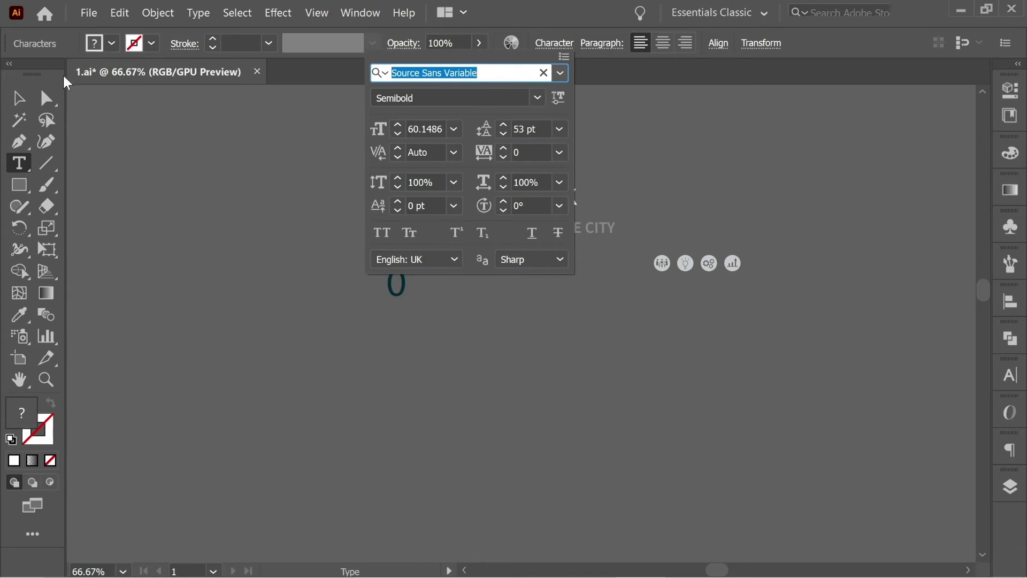
# Examine the font and character settings of the vertical 2020 text.
pyautogui.click(19, 98)
pyautogui.moveTo(395, 222); pyautogui.dragTo(380, 193)
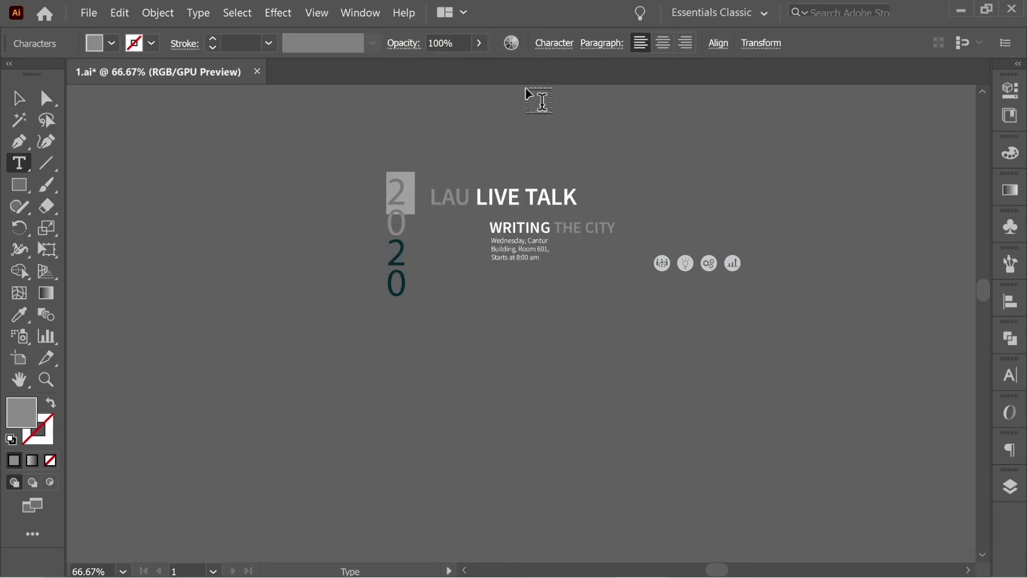
pyautogui.click(570, 45)
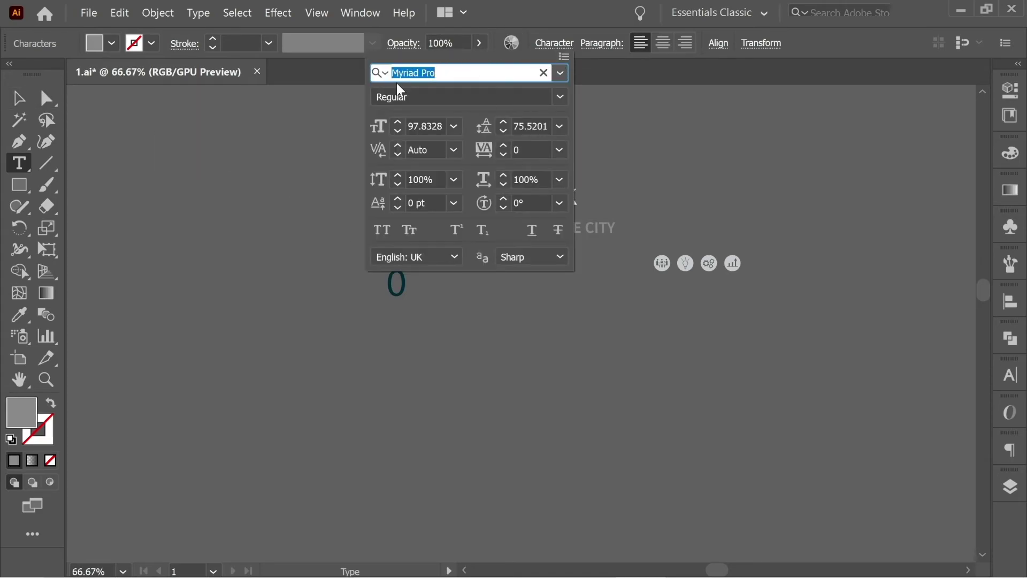
pyautogui.click(27, 98)
pyautogui.keyDown('ctrl'); pyautogui.click(571, 289); pyautogui.keyUp('ctrl')
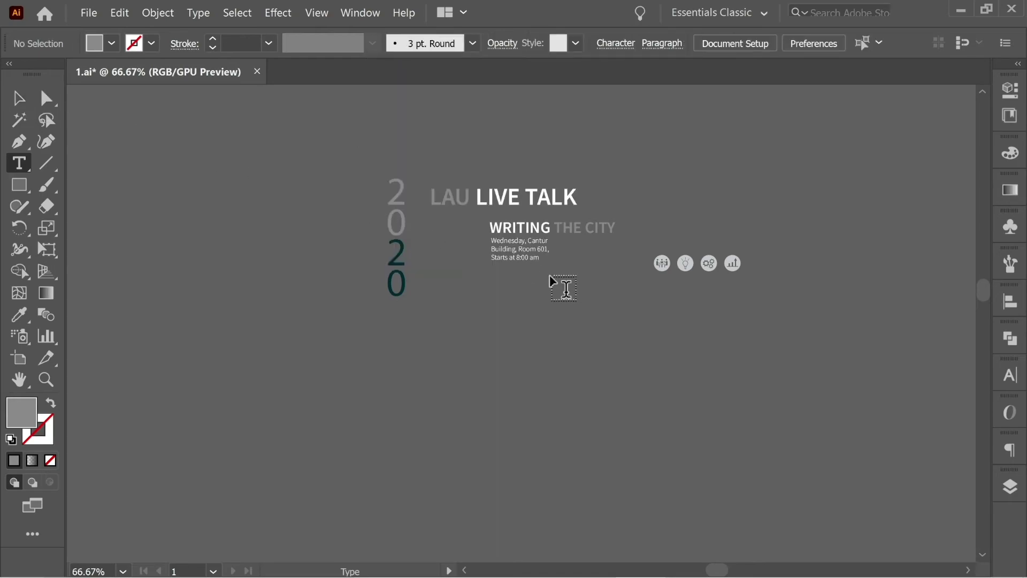
# Examine the fill colours of the word LAU and of the lower two digits of 2020.
pyautogui.moveTo(467, 192); pyautogui.dragTo(430, 192)
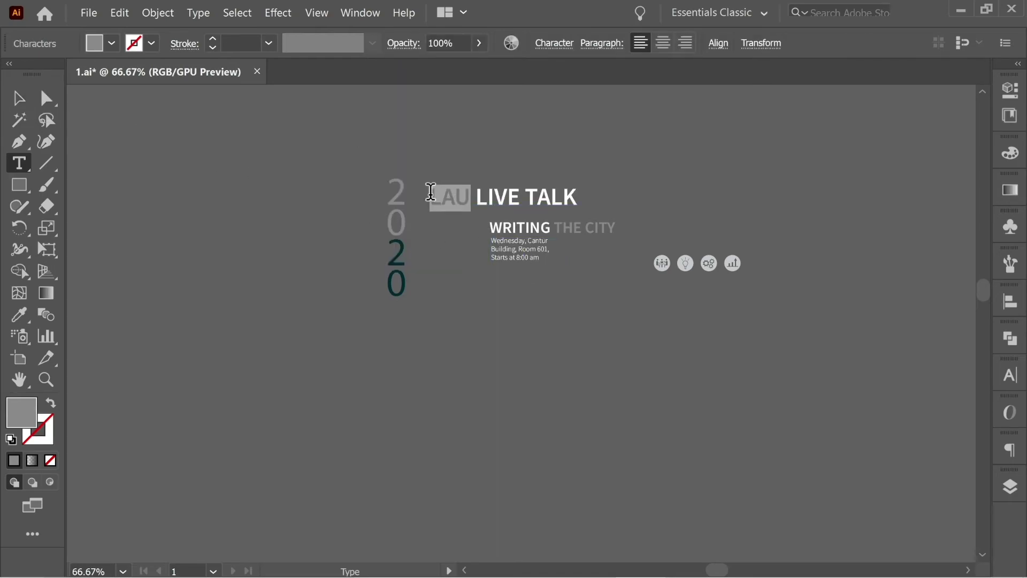
pyautogui.doubleClick(21, 401)
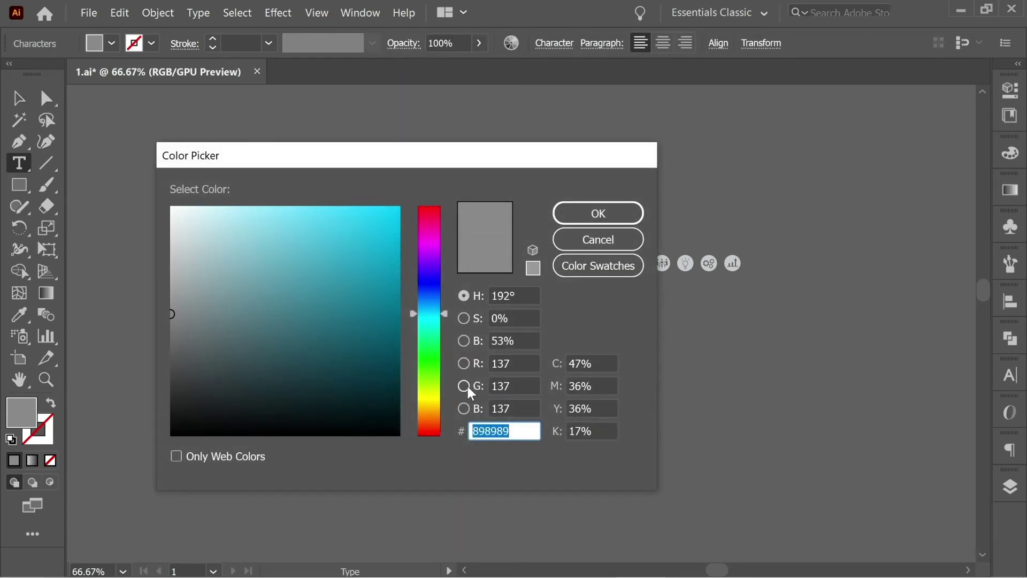
pyautogui.click(599, 220)
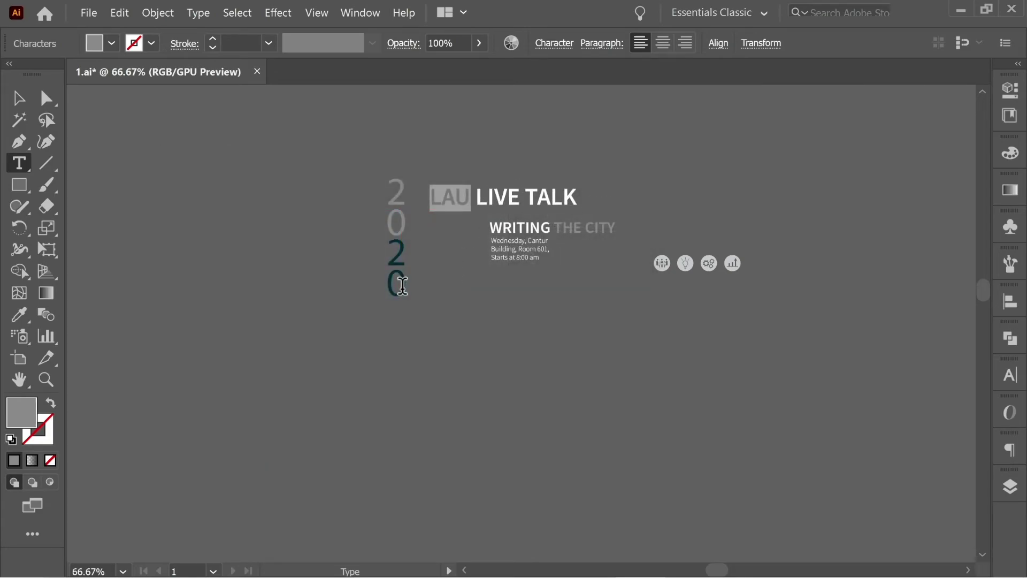
pyautogui.moveTo(403, 285); pyautogui.dragTo(481, 257)
pyautogui.scroll(-5, 560, 298)
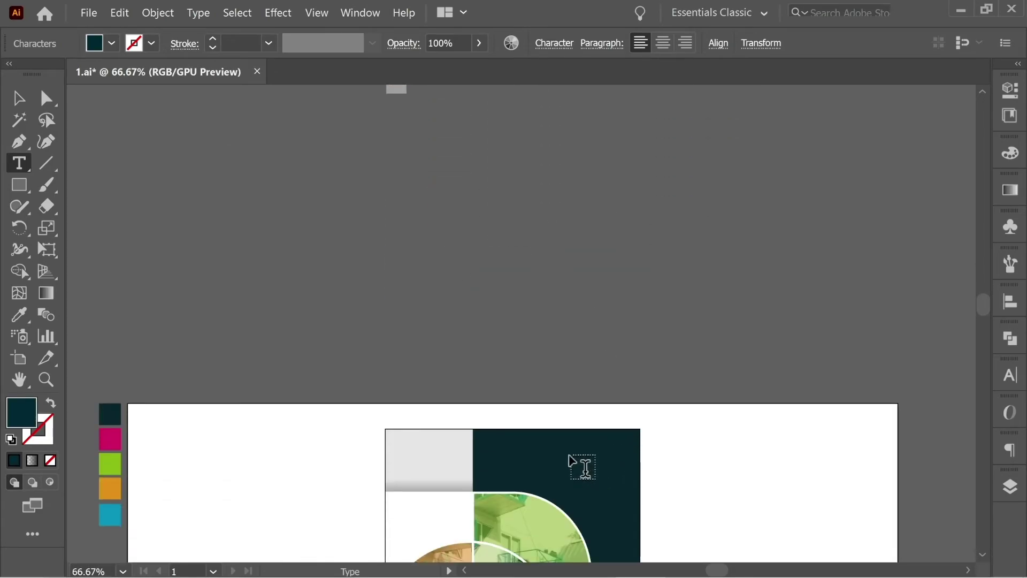
pyautogui.scroll(5, 562, 381)
pyautogui.press('Escape')
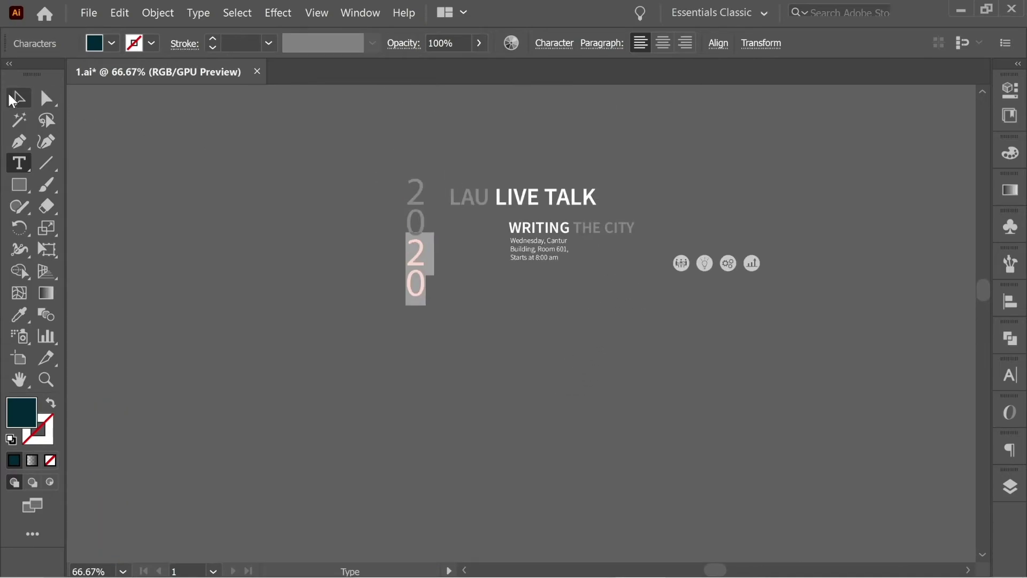
# Move the LAU LIVE TALK title to the poster's top, with LAU on the grey block and LIVE TALK on the dark teal one.
pyautogui.click(623, 259)
pyautogui.moveTo(543, 202); pyautogui.dragTo(562, 420)
pyautogui.scroll(-2, 628, 284)
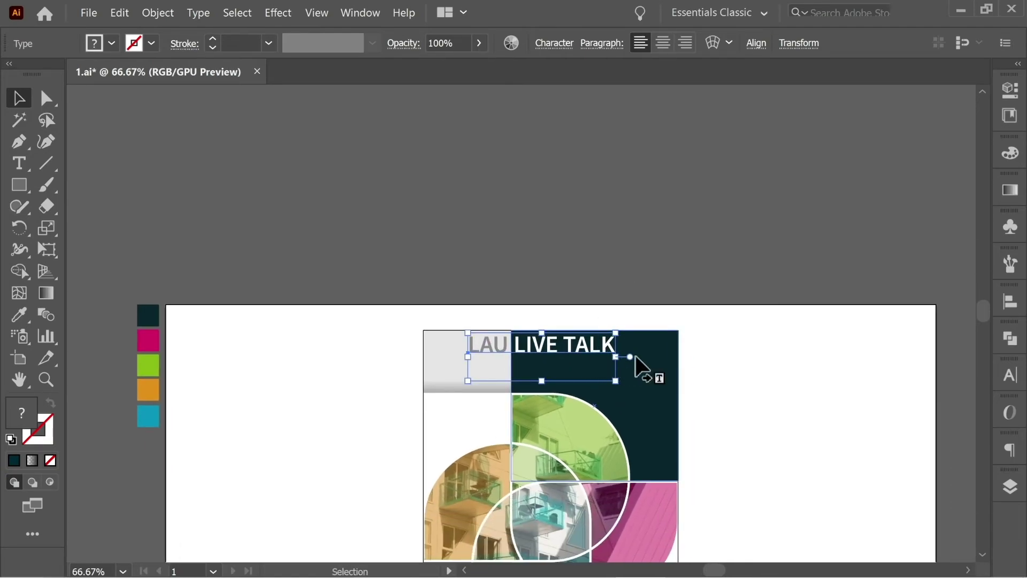
pyautogui.moveTo(605, 211); pyautogui.dragTo(626, 282)
pyautogui.click(627, 230)
# Move the vertical 2020 text to the poster's upper-left edge, spanning the grey block and the white block below it.
pyautogui.scroll(5, 626, 229)
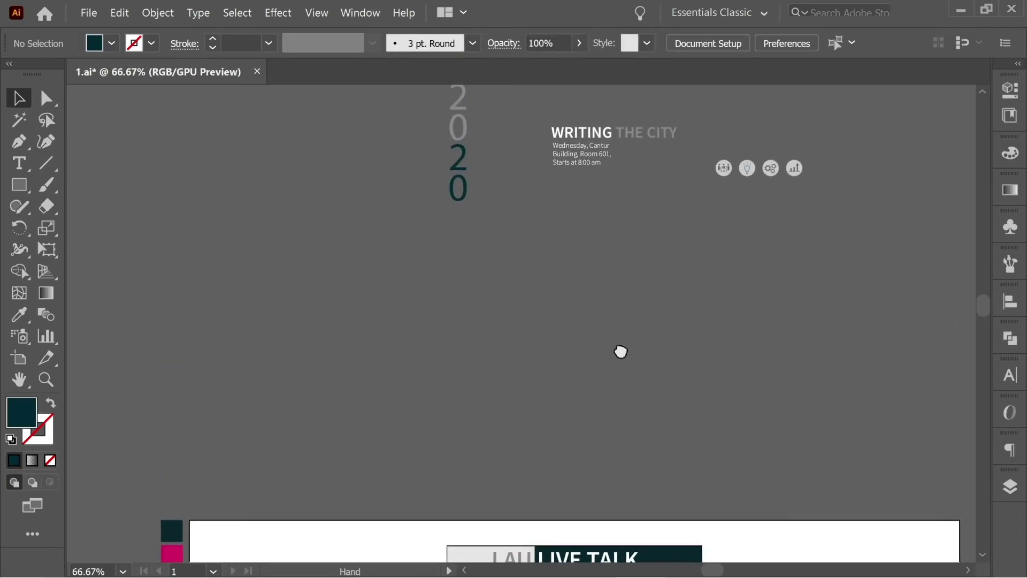
pyautogui.moveTo(461, 179); pyautogui.dragTo(462, 403)
pyautogui.scroll(-5, 529, 392)
pyautogui.moveTo(486, 156); pyautogui.dragTo(493, 364)
# Move the WRITING THE CITY heading and its details text to the poster's bottom, with the heading spanning the dark teal and grey blocks.
pyautogui.moveTo(693, 91); pyautogui.dragTo(615, 324)
pyautogui.moveTo(479, 119); pyautogui.dragTo(480, 119)
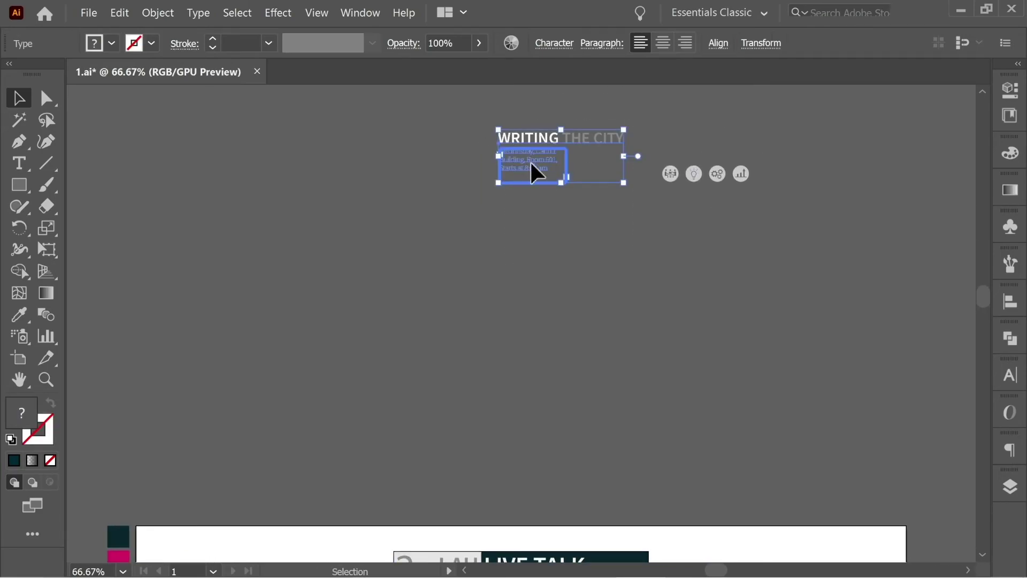
pyautogui.moveTo(529, 157); pyautogui.dragTo(530, 410)
pyautogui.moveTo(559, 451); pyautogui.dragTo(466, 558)
pyautogui.scroll(-5, 513, 342)
pyautogui.moveTo(518, 338); pyautogui.dragTo(515, 371)
pyautogui.click(643, 365)
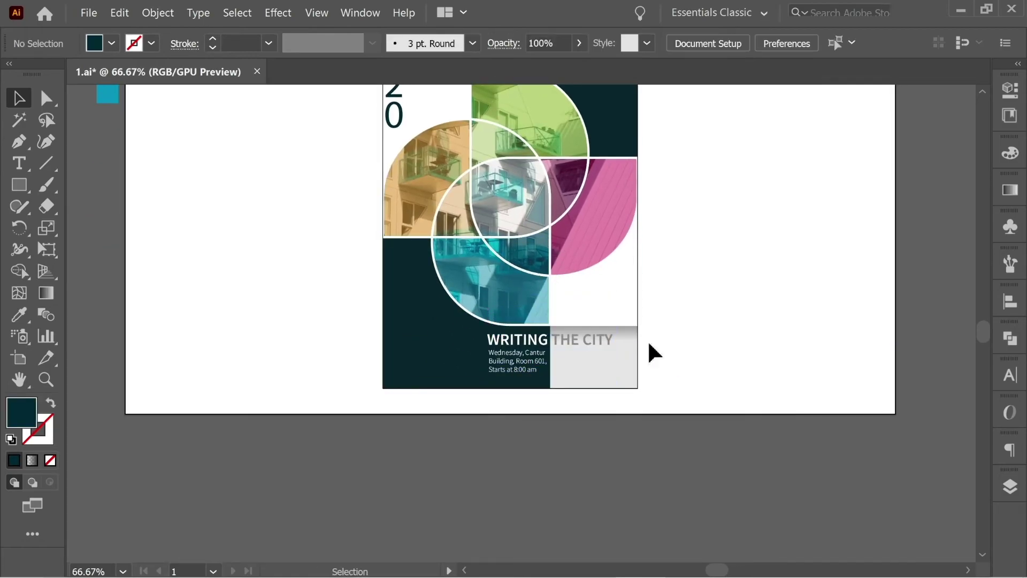
pyautogui.moveTo(653, 258); pyautogui.dragTo(650, 419)
pyautogui.click(518, 201)
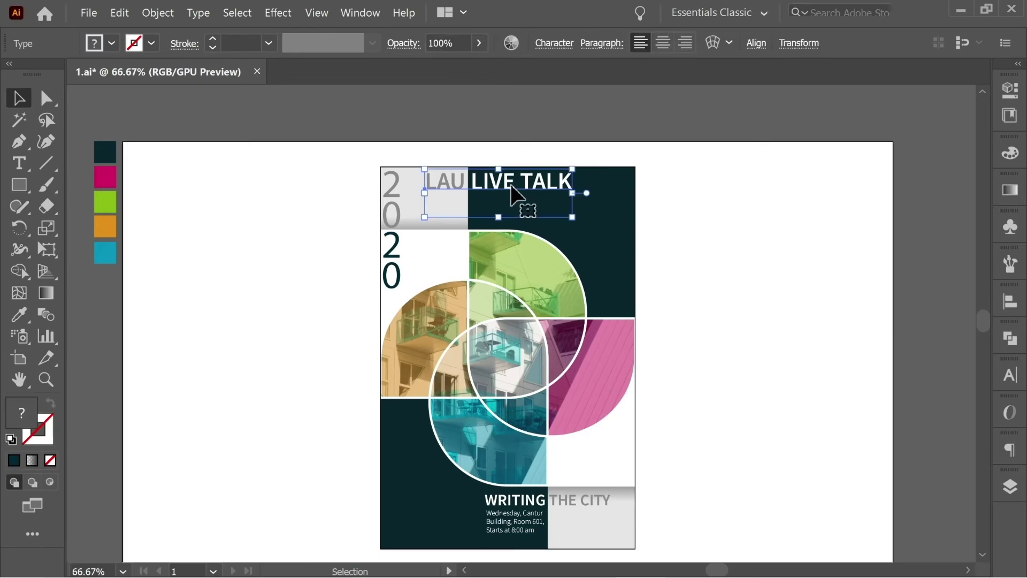
pyautogui.click(715, 287)
pyautogui.scroll(-2, 698, 232)
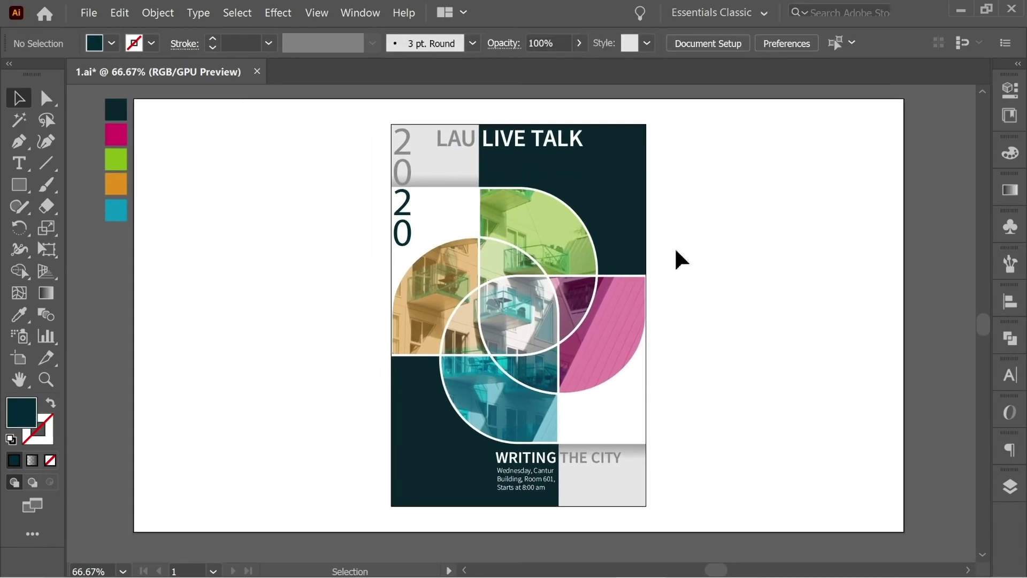
# Move the whole poster toward the artboard's left side and place a duplicate of it to the right.
pyautogui.moveTo(428, 284); pyautogui.dragTo(327, 107)
pyautogui.moveTo(534, 183); pyautogui.dragTo(686, 194)
pyautogui.moveTo(810, 268); pyautogui.dragTo(661, 261)
pyautogui.hotkey('ctrl', 'shift', 'a')
# Delete the WRITING THE CITY heading, the details text, the 2020 text and the LAU LIVE TALK title from the right-hand poster.
pyautogui.click(611, 442)
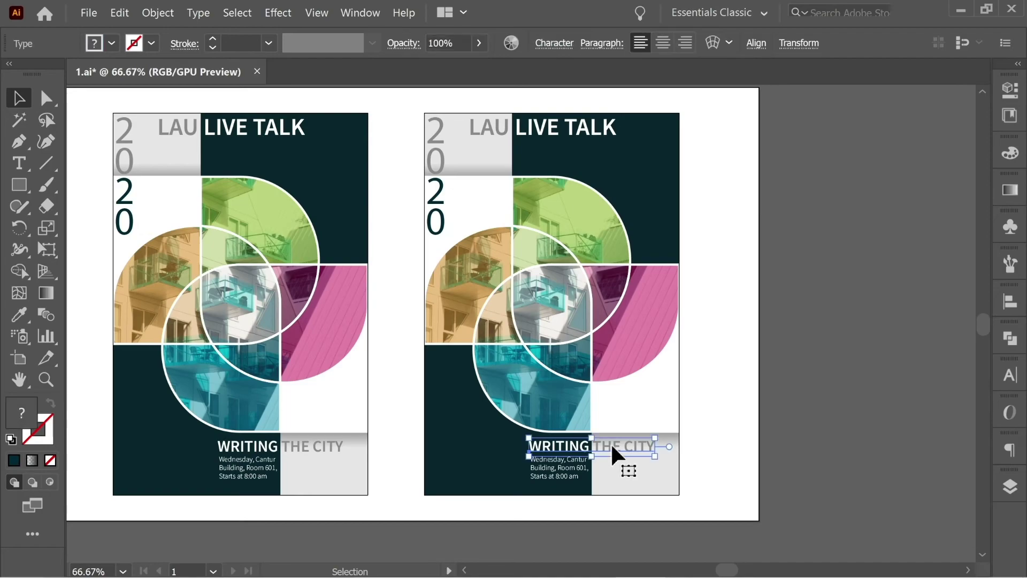
pyautogui.press('Delete')
pyautogui.click(564, 471)
pyautogui.press('Delete')
pyautogui.click(440, 182)
pyautogui.press('Delete')
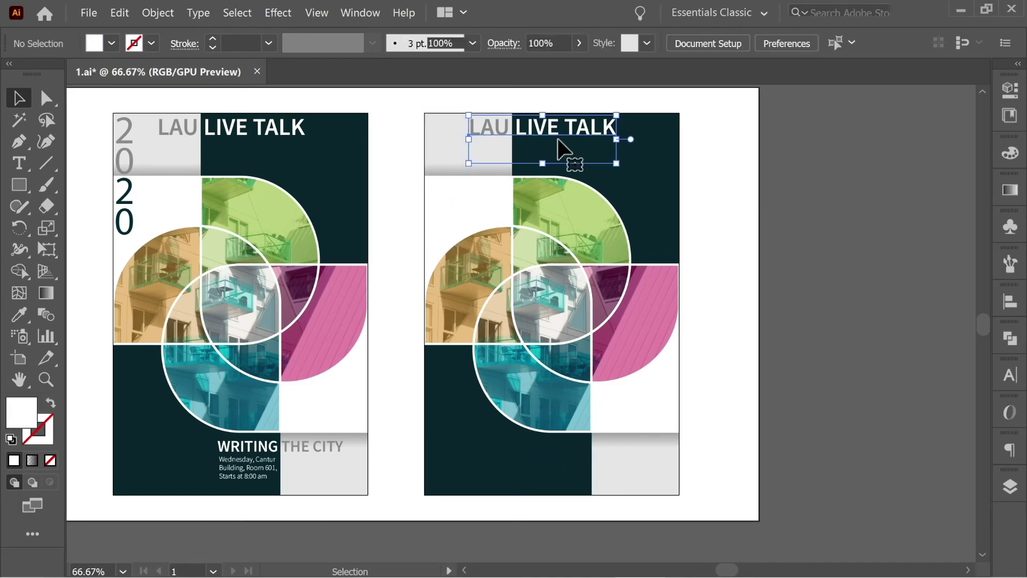
pyautogui.click(559, 134)
pyautogui.press('Delete')
# Recolour the right-hand poster's two dark teal blocks white by sampling the white block of the left-hand poster.
pyautogui.moveTo(731, 190); pyautogui.dragTo(745, 195)
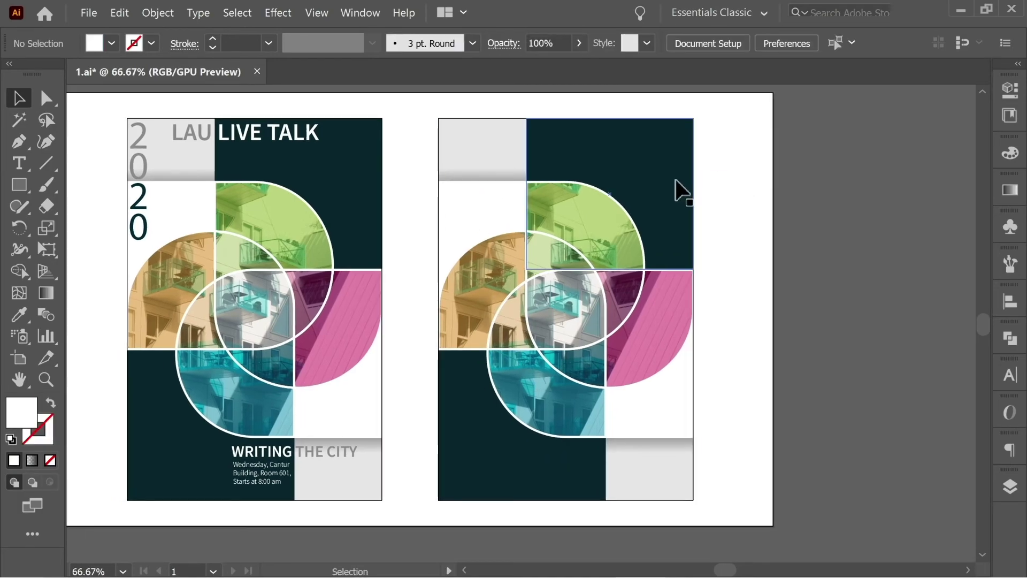
pyautogui.click(659, 165)
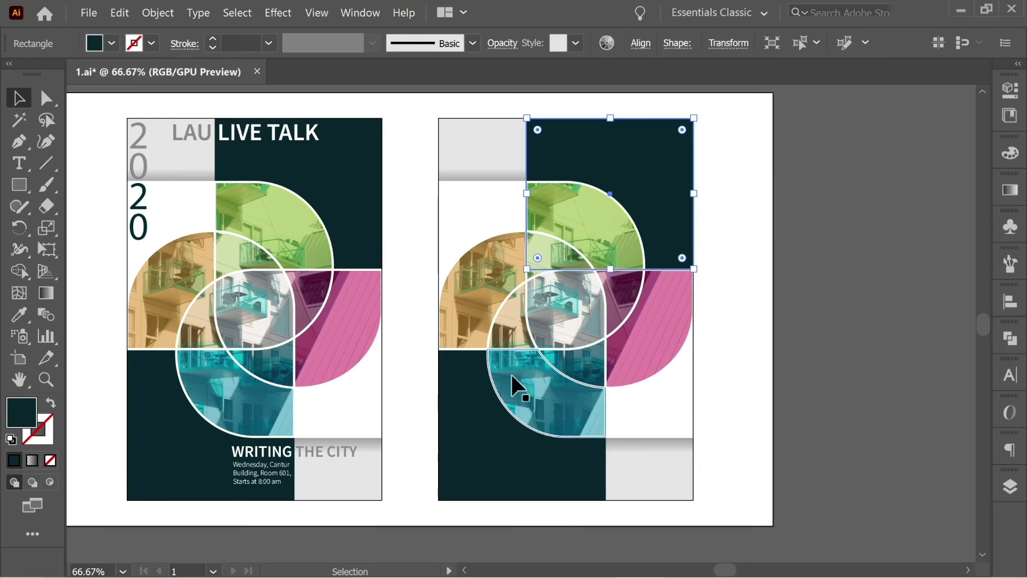
pyautogui.keyDown('shift'); pyautogui.click(477, 428); pyautogui.keyUp('shift')
pyautogui.click(20, 316)
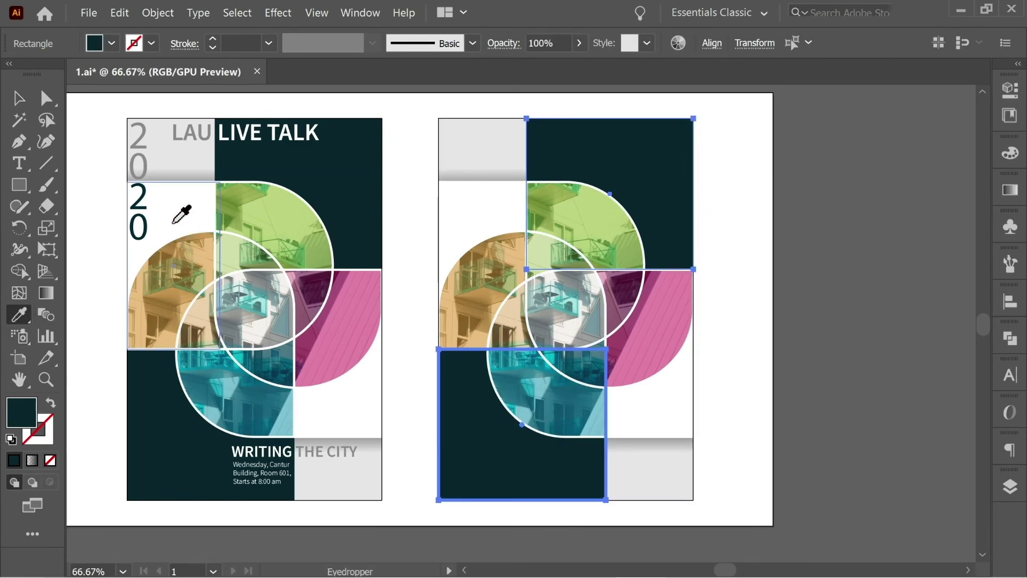
pyautogui.click(143, 174)
# Recolour the right-hand poster's two original white blocks dark teal by sampling the left-hand poster's dark teal block.
pyautogui.click(18, 101)
pyautogui.click(489, 222)
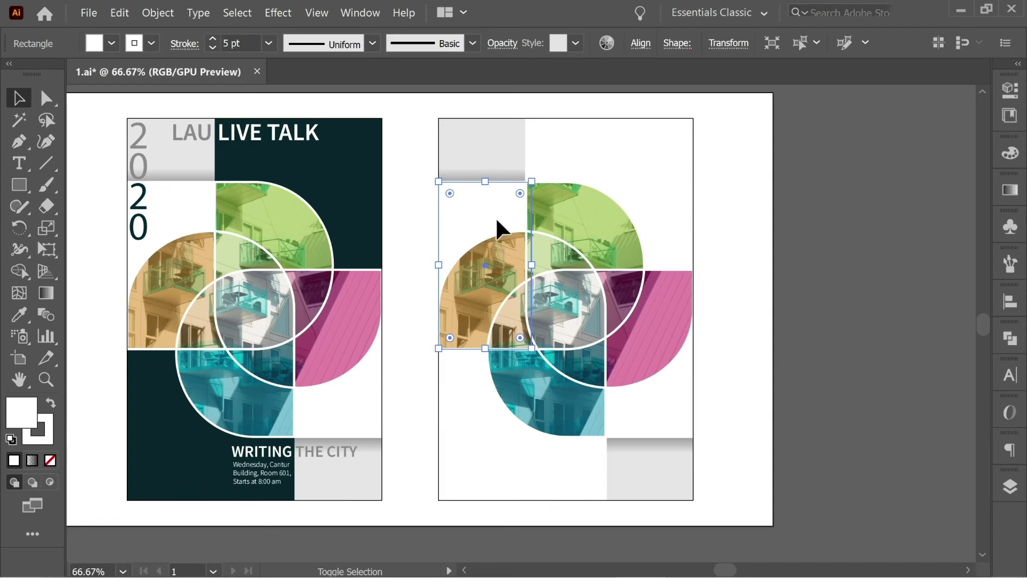
pyautogui.keyDown('shift'); pyautogui.click(661, 403); pyautogui.keyUp('shift')
pyautogui.click(20, 315)
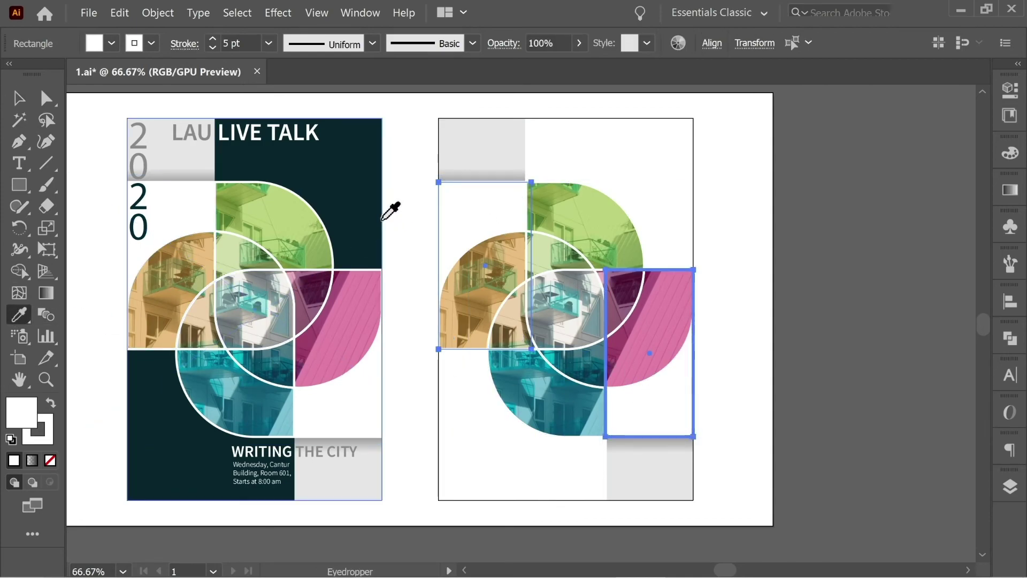
pyautogui.click(313, 181)
pyautogui.press('v')
pyautogui.click(779, 232)
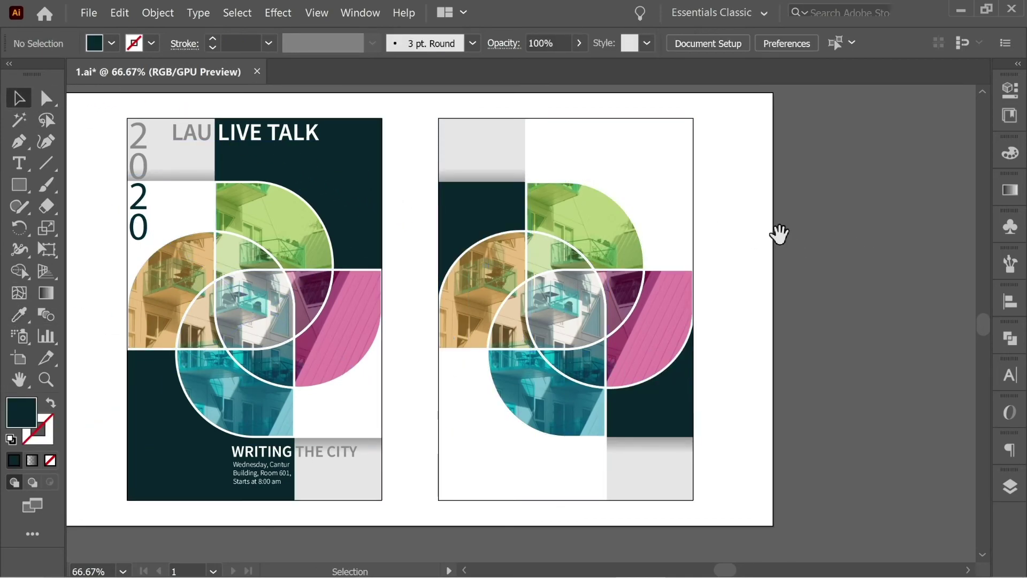
# Turn the right-hand poster's upper gradient shadow vertical and fit it along the right edge of the upper grey block.
pyautogui.scroll(2, 779, 232)
pyautogui.click(511, 230)
pyautogui.moveTo(549, 199); pyautogui.dragTo(451, 138)
pyautogui.moveTo(505, 204); pyautogui.dragTo(544, 184)
pyautogui.moveTo(634, 247); pyautogui.dragTo(601, 201)
# Replace the lower grey block's horizontal shadow with a copy of the vertical shadow along that block's left edge.
pyautogui.moveTo(508, 163); pyautogui.dragTo(746, 388)
pyautogui.moveTo(764, 317); pyautogui.dragTo(670, 442)
pyautogui.click(642, 449)
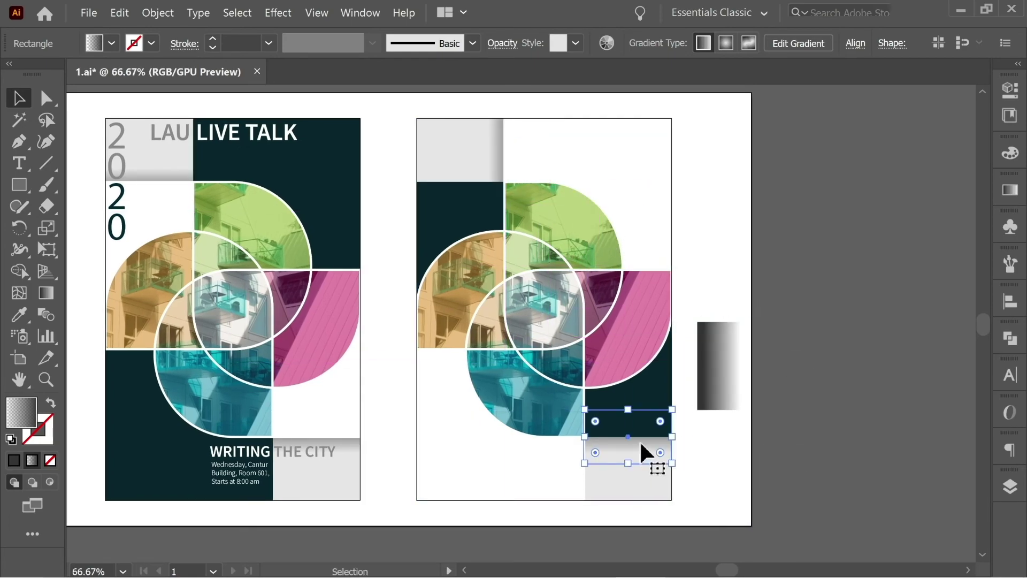
pyautogui.click(709, 415)
pyautogui.moveTo(698, 376); pyautogui.dragTo(572, 457)
pyautogui.click(820, 433)
# Place a row of four round grey icons at the bottom of the right-hand poster's white block, beside the lower grey block.
pyautogui.moveTo(727, 266); pyautogui.dragTo(798, 282)
pyautogui.moveTo(663, 165); pyautogui.dragTo(681, 333)
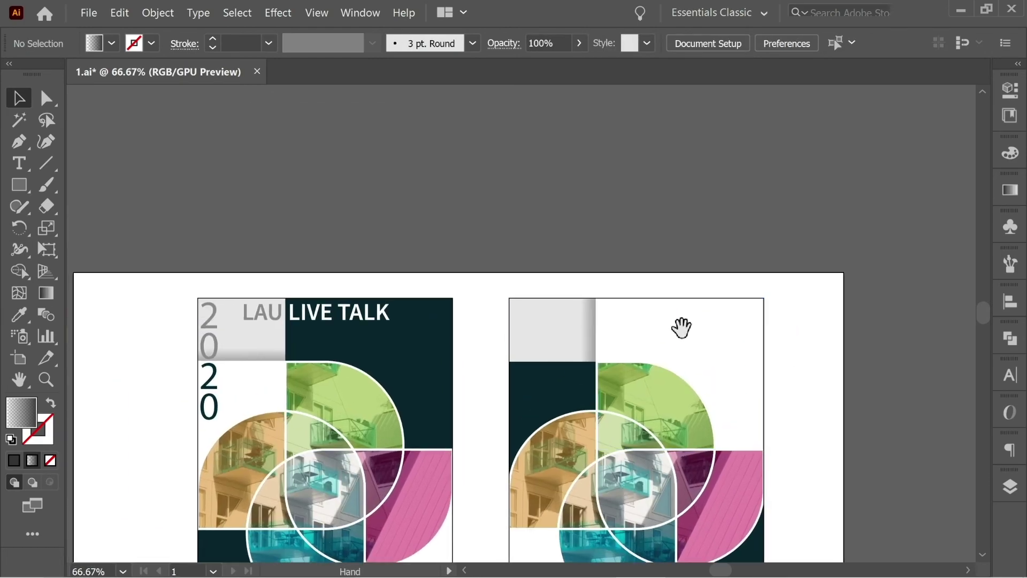
pyautogui.moveTo(695, 238); pyautogui.dragTo(667, 124)
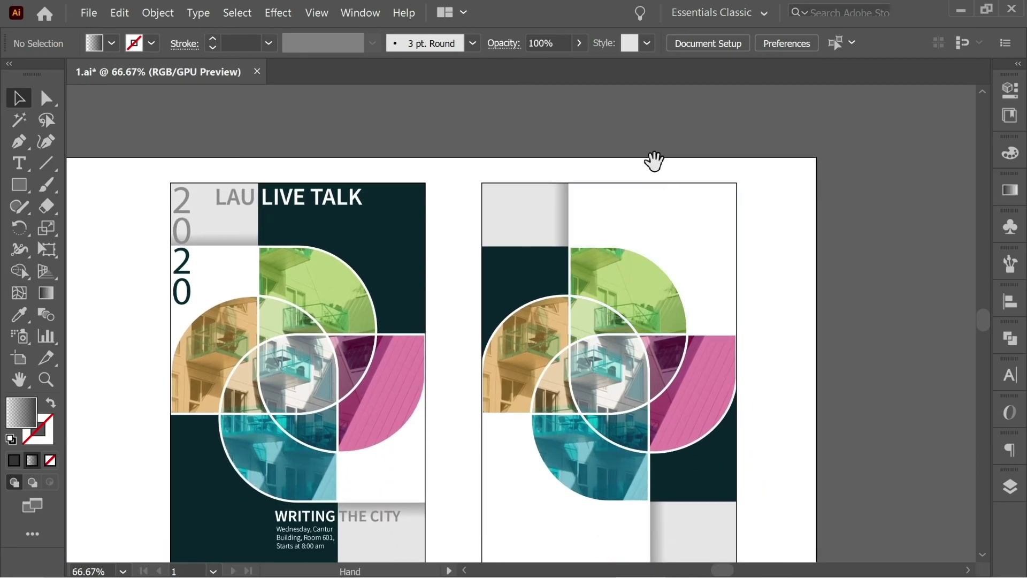
pyautogui.scroll(10, 656, 166)
pyautogui.click(615, 140)
pyautogui.moveTo(621, 138); pyautogui.dragTo(632, 388)
pyautogui.moveTo(646, 429); pyautogui.dragTo(615, 145)
pyautogui.moveTo(601, 92); pyautogui.dragTo(529, 489)
pyautogui.moveTo(556, 471); pyautogui.dragTo(608, 355)
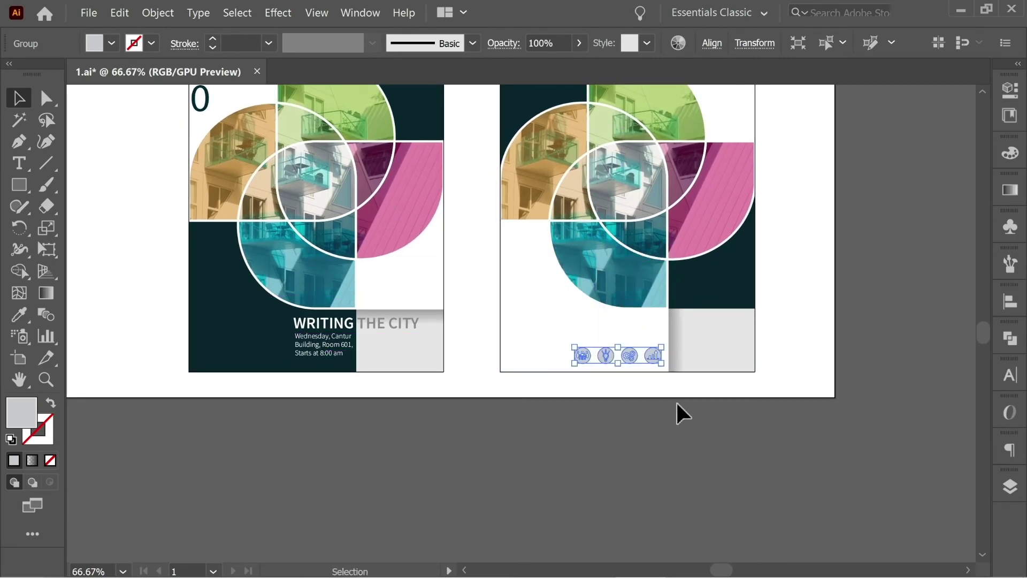
pyautogui.click(662, 400)
# Delete the thin black outline rectangles around the right-hand and left-hand posters.
pyautogui.moveTo(431, 202); pyautogui.dragTo(502, 353)
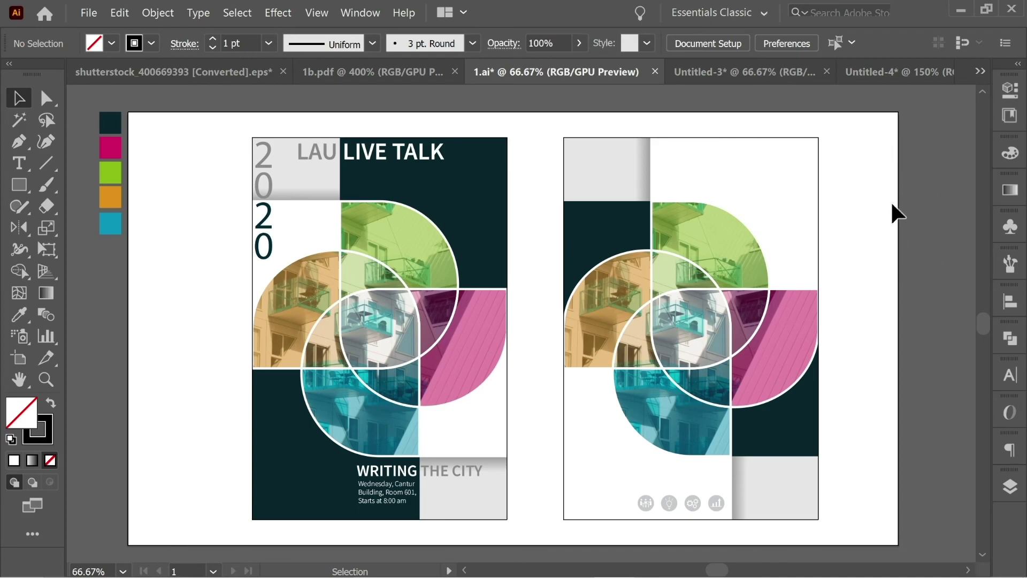
pyautogui.click(818, 222)
pyautogui.press('Delete')
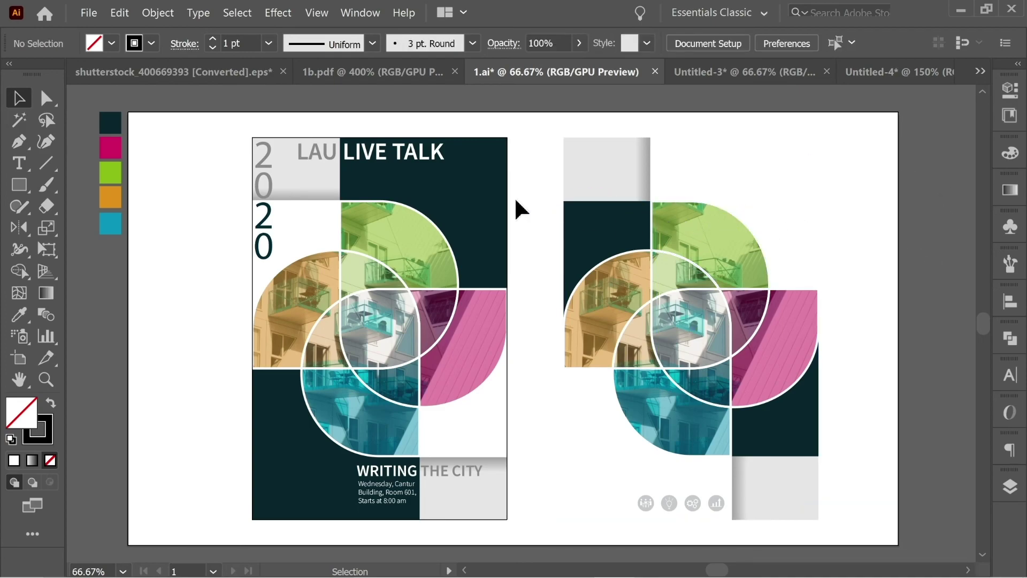
pyautogui.click(508, 198)
pyautogui.press('Delete')
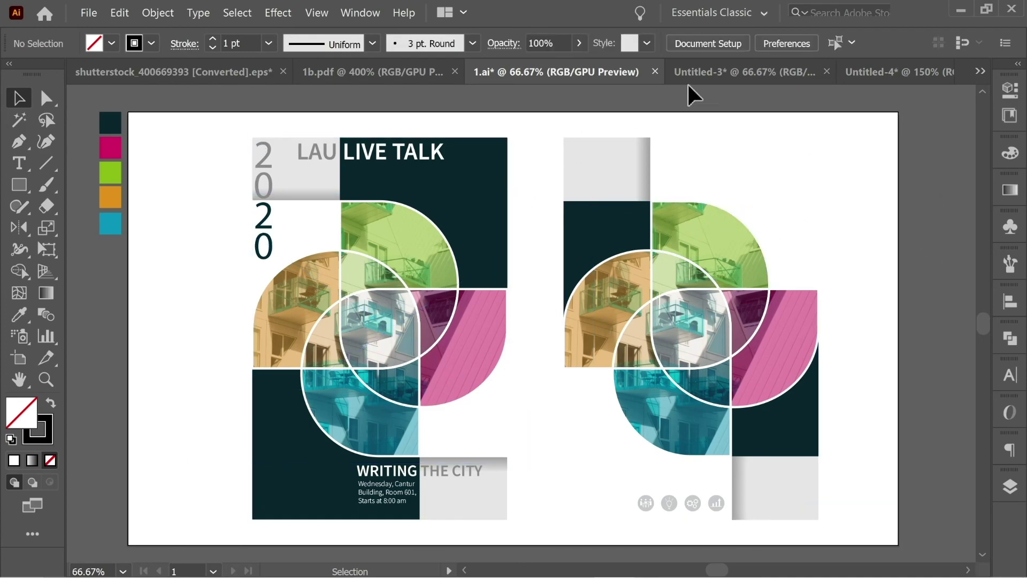
# Switch to the Untitled-3 mockup document and place the two posters side by side on its dark grey backdrop, above the light floor panels.
pyautogui.click(747, 72)
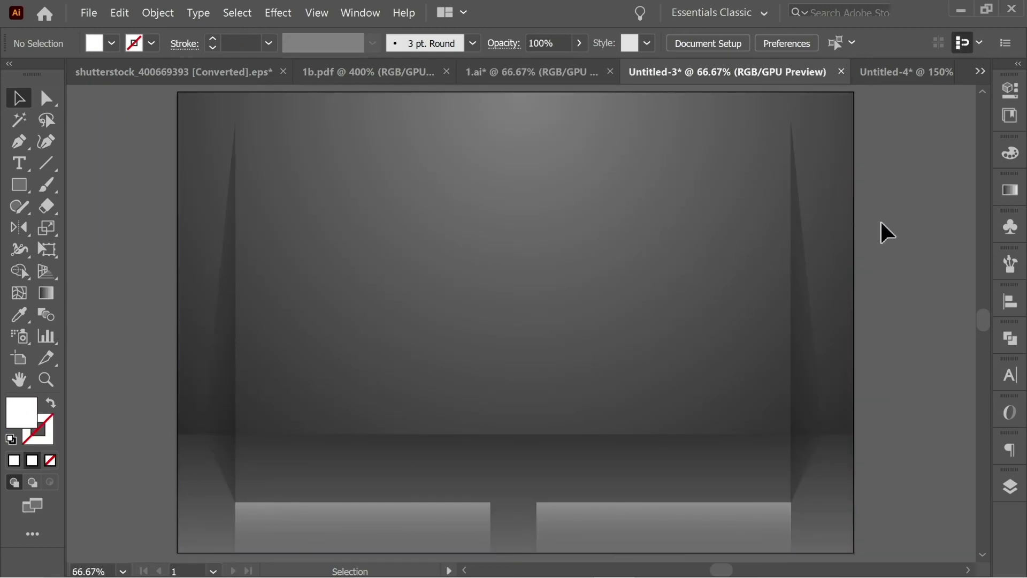
pyautogui.press('space')
pyautogui.moveTo(351, 271); pyautogui.dragTo(875, 274)
pyautogui.hotkey('ctrl', 'a')
pyautogui.moveTo(223, 217); pyautogui.dragTo(822, 236)
pyautogui.press('space')
pyautogui.moveTo(663, 258); pyautogui.dragTo(519, 267)
pyautogui.click(371, 284)
pyautogui.press('space')
pyautogui.moveTo(630, 279); pyautogui.dragTo(455, 287)
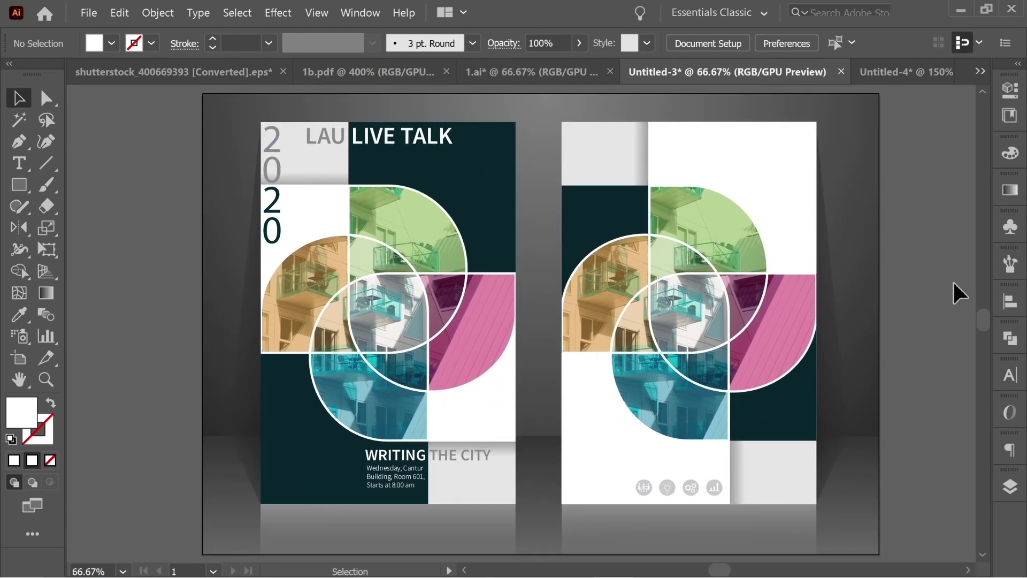